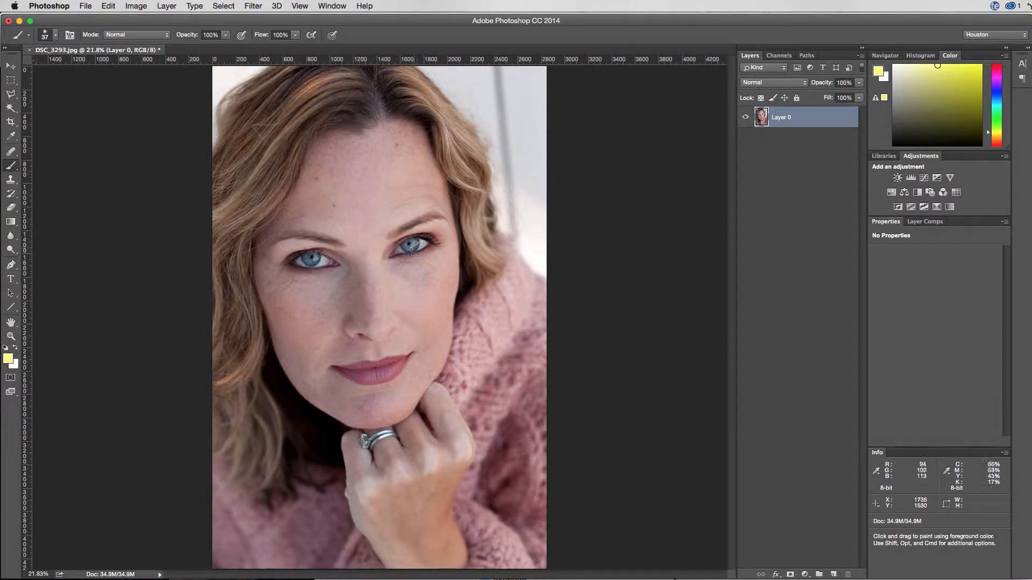
Examine the reflection and light direction in the iris of the eye near the blonde curls, up close and in context
key("z")
mouse_move(410, 248)
left_mouse_down()
mouse_move(468, 247)
mouse_move(457, 242)
mouse_move(482, 257)
left_mouse_up()
key("b")
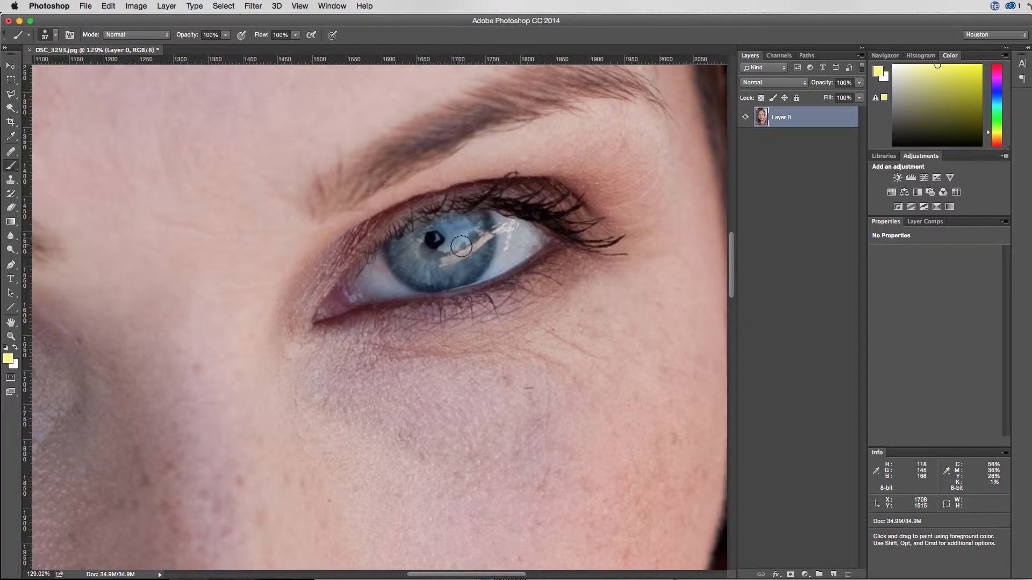
key("z")
left_click_drag(465, 243, 504, 231)
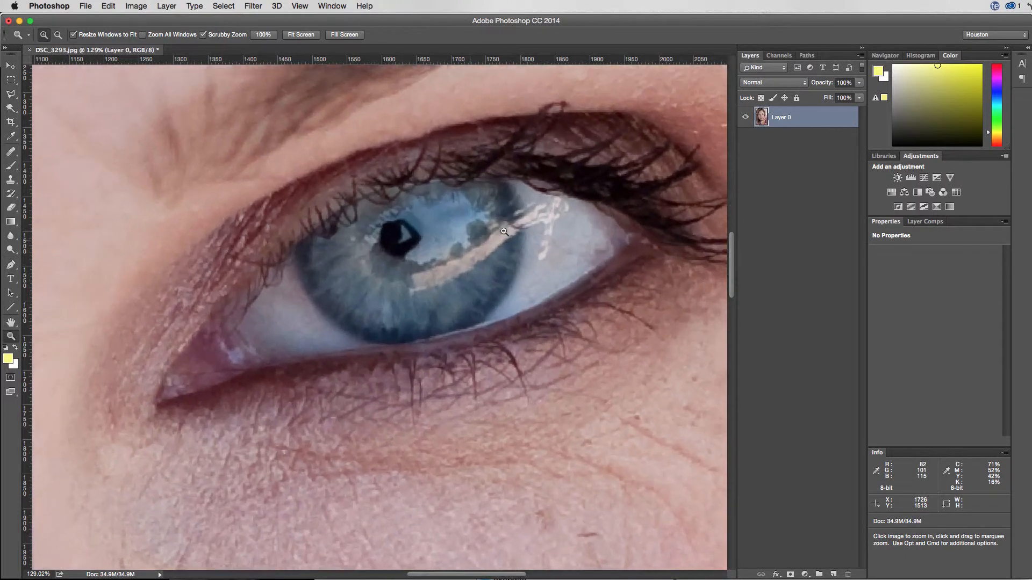
key("b")
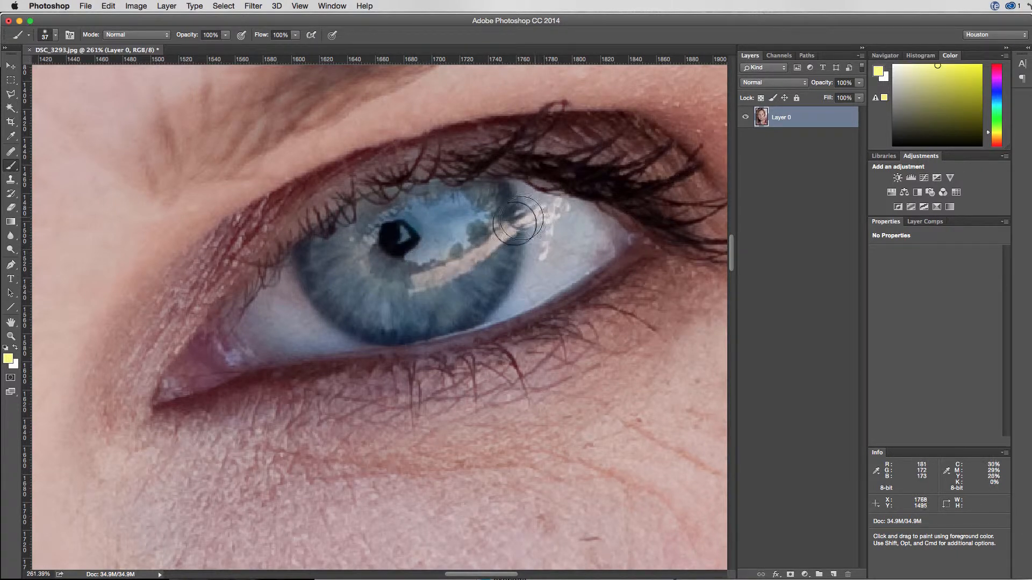
key("z")
left_click(402, 286, "alt")
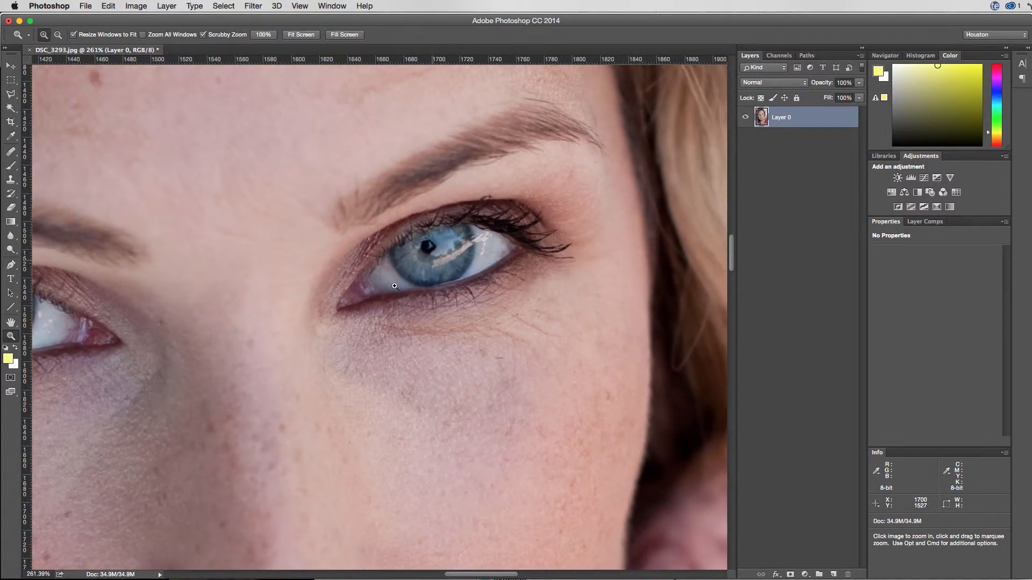
key("b")
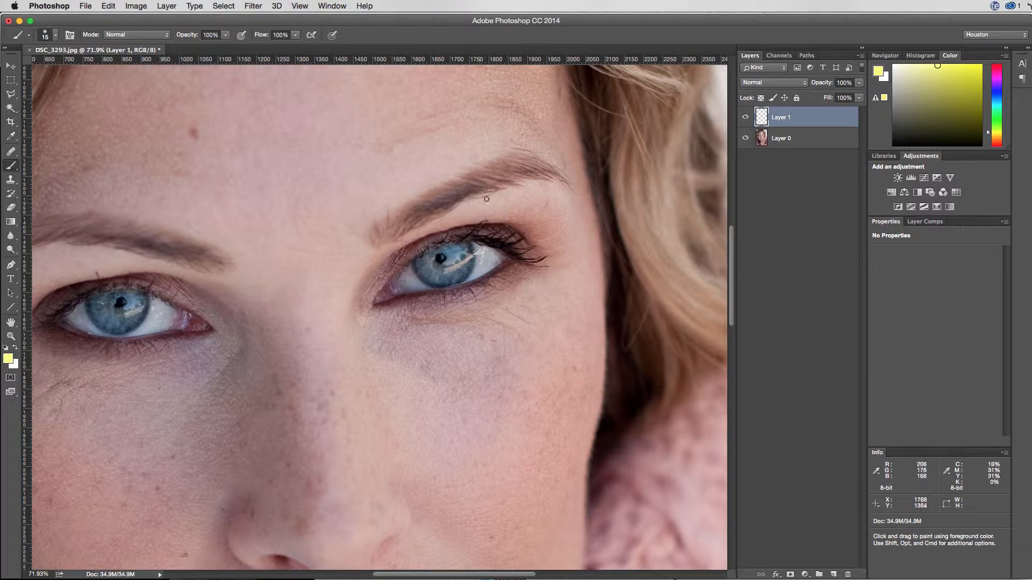
Paint a yellow arrow pointing at the iris highlight and a yellow patch on the opposite lower part of the iris
mouse_move(500, 190)
left_mouse_down()
mouse_move(472, 248)
mouse_move(574, 225)
left_mouse_up()
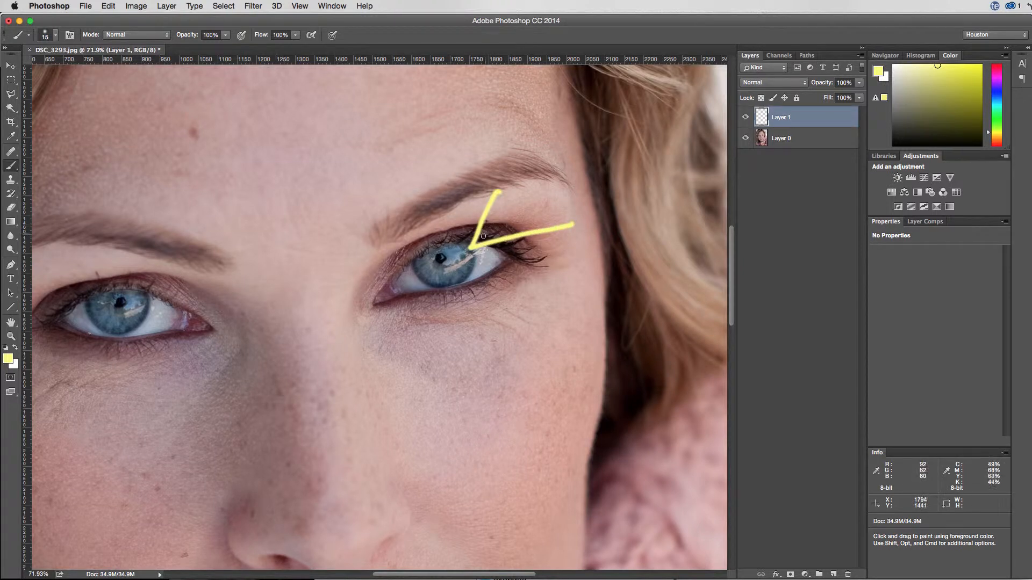
left_click_drag(480, 237, 591, 144)
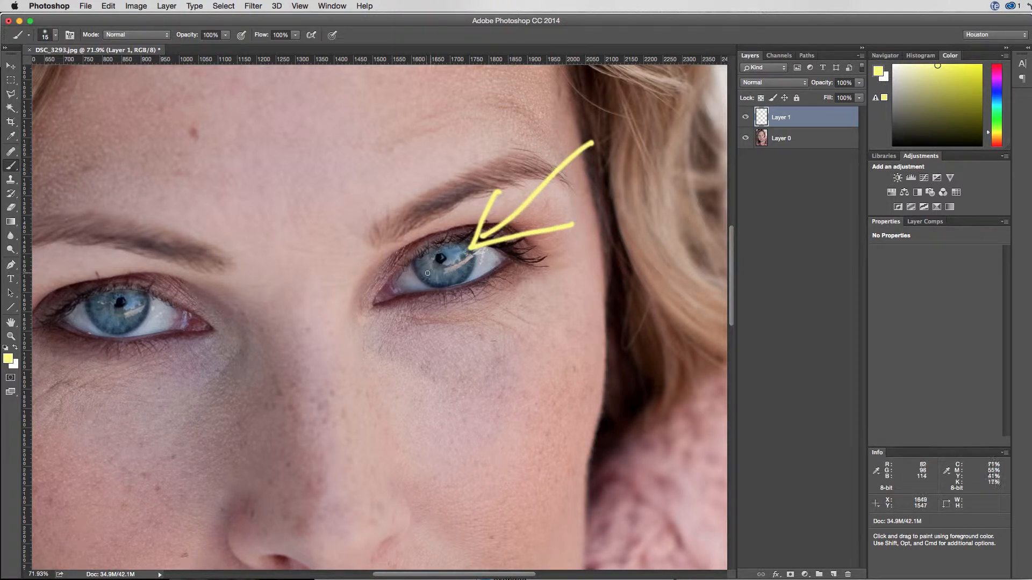
mouse_move(428, 269)
left_mouse_down()
mouse_move(441, 274)
mouse_move(419, 277)
mouse_move(442, 282)
mouse_move(439, 266)
mouse_move(427, 280)
mouse_move(418, 272)
mouse_move(436, 262)
mouse_move(423, 266)
mouse_move(428, 275)
left_mouse_up()
Rotate the arrow and patch to about -18.7° with Free Transform, then delete their layer
key("super+t")
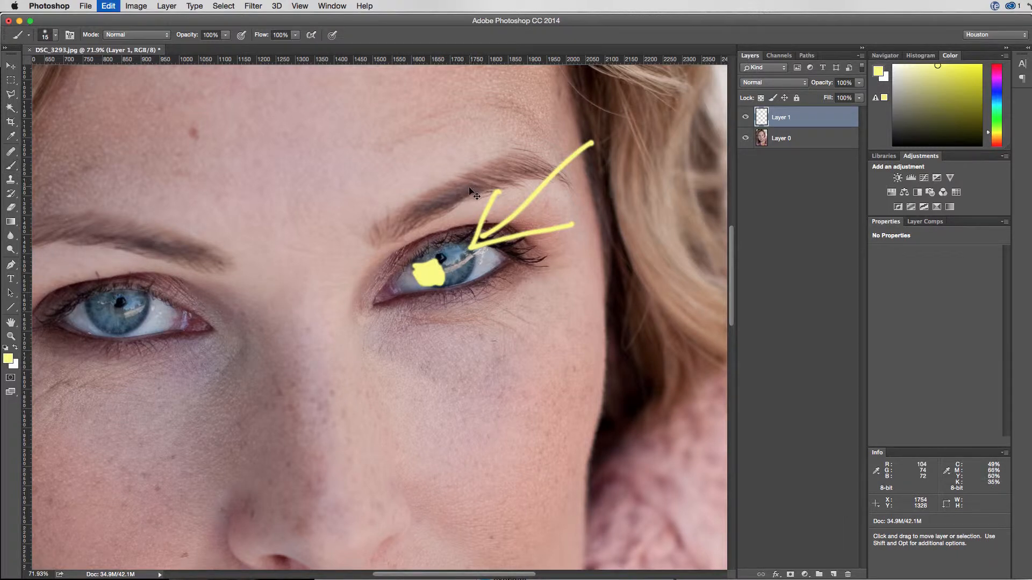
left_click_drag(504, 214, 443, 260)
left_click_drag(624, 285, 543, 243)
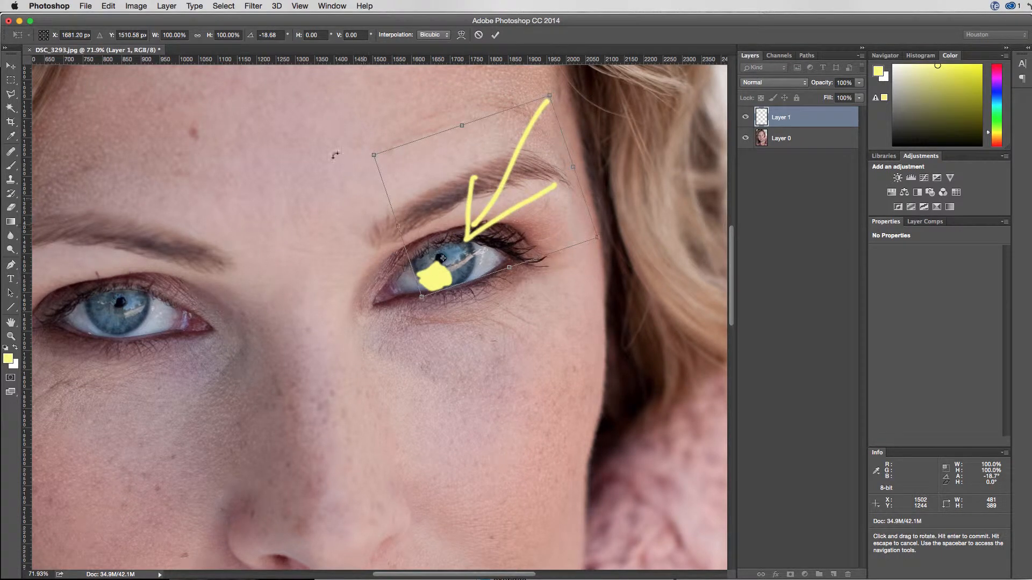
key("Return")
key("b")
key("BackSpace")
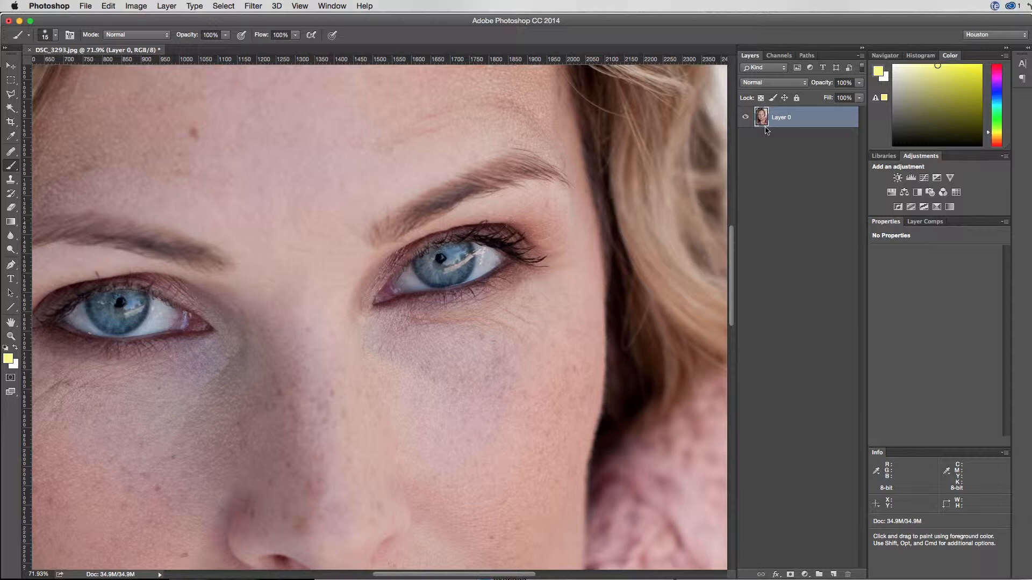
Create a new layer named "Color yellow" above the portrait
key("super+shift+n")
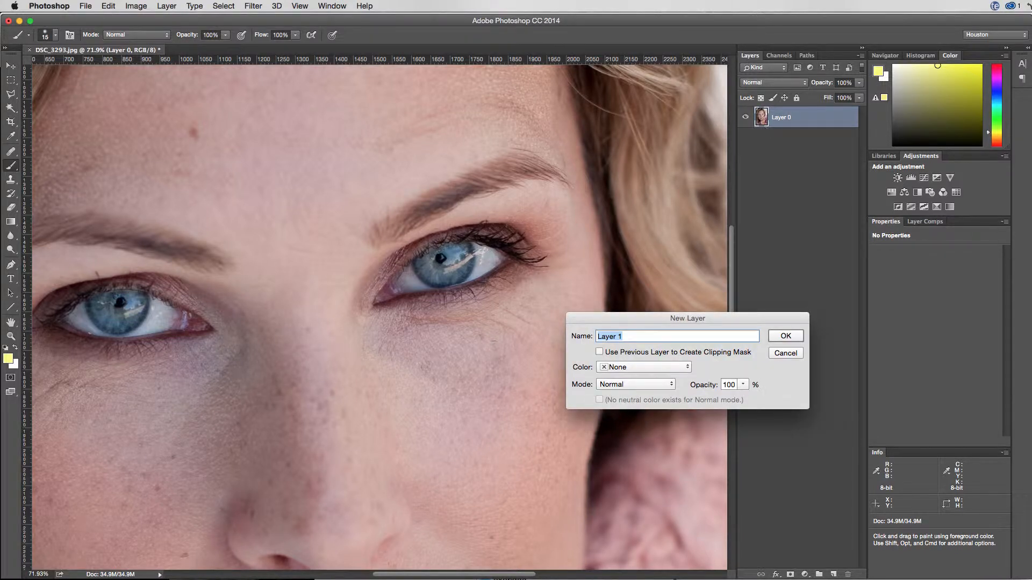
type("Color yellow")
key("Return")
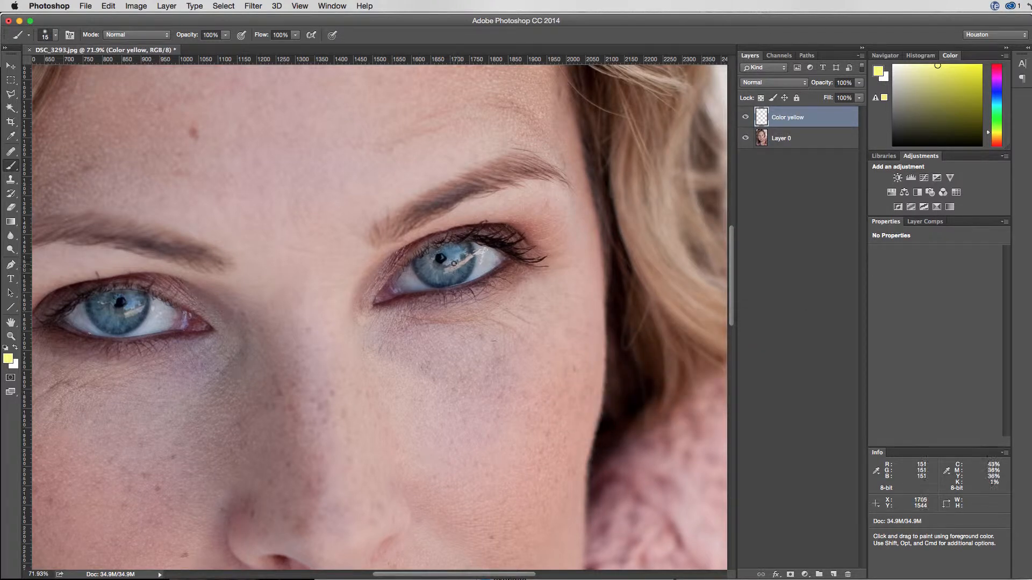
Set the foreground colour to the warm golden yellow f5da25
key("super+space")
left_click(437, 262, "super")
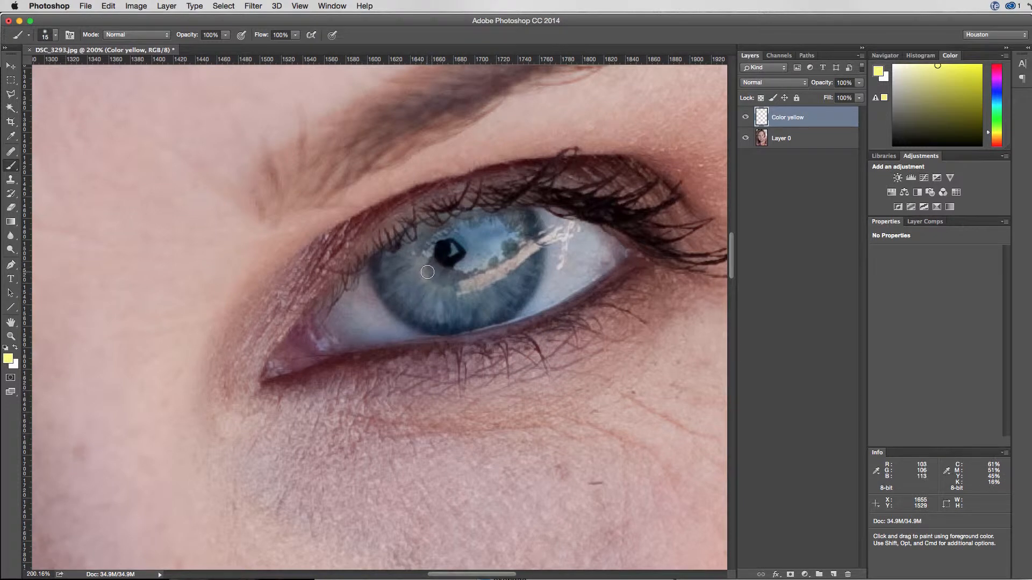
left_click(9, 359)
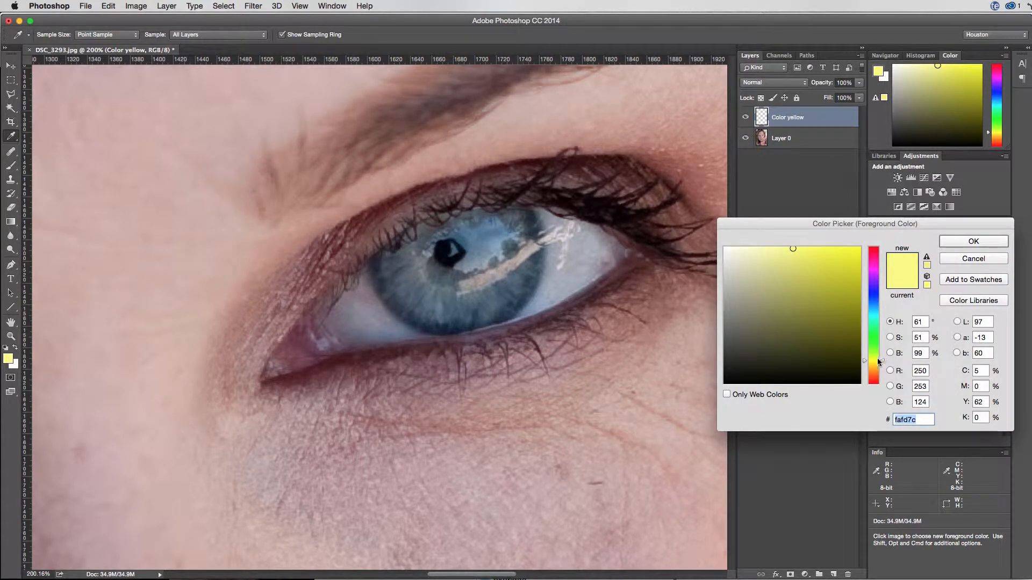
left_click(878, 363)
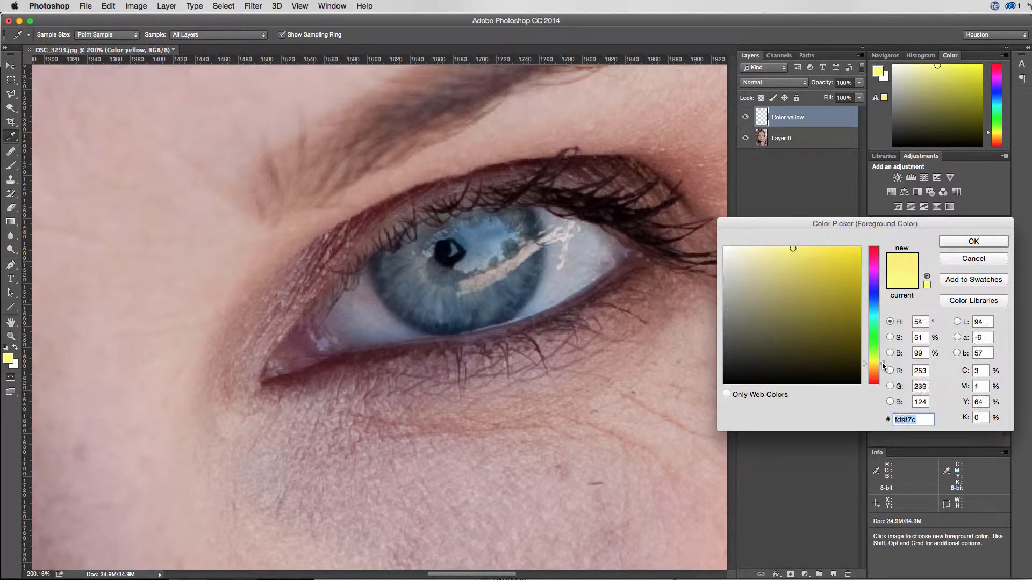
left_click(880, 365)
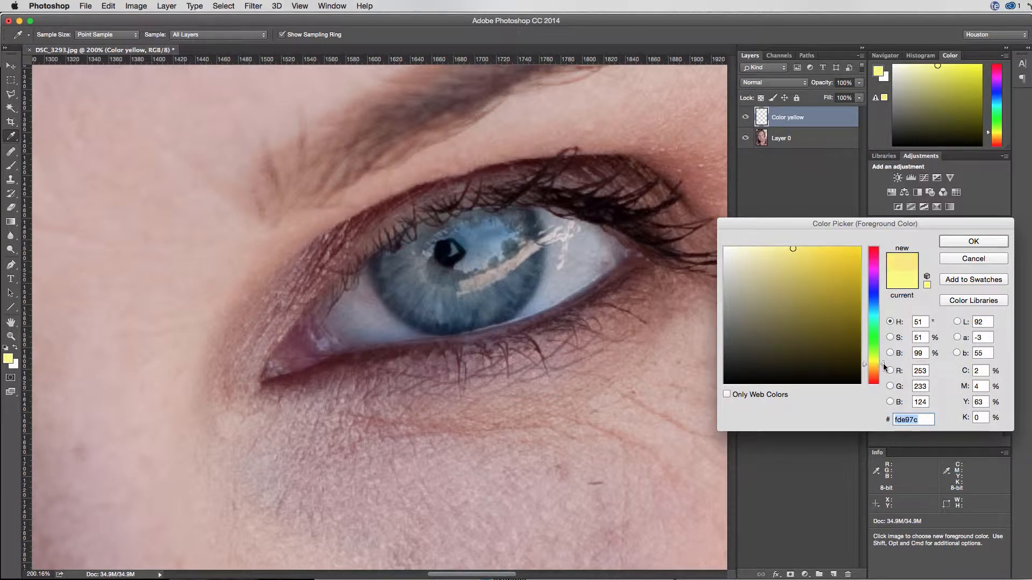
left_click(841, 270)
left_click_drag(842, 269, 843, 253)
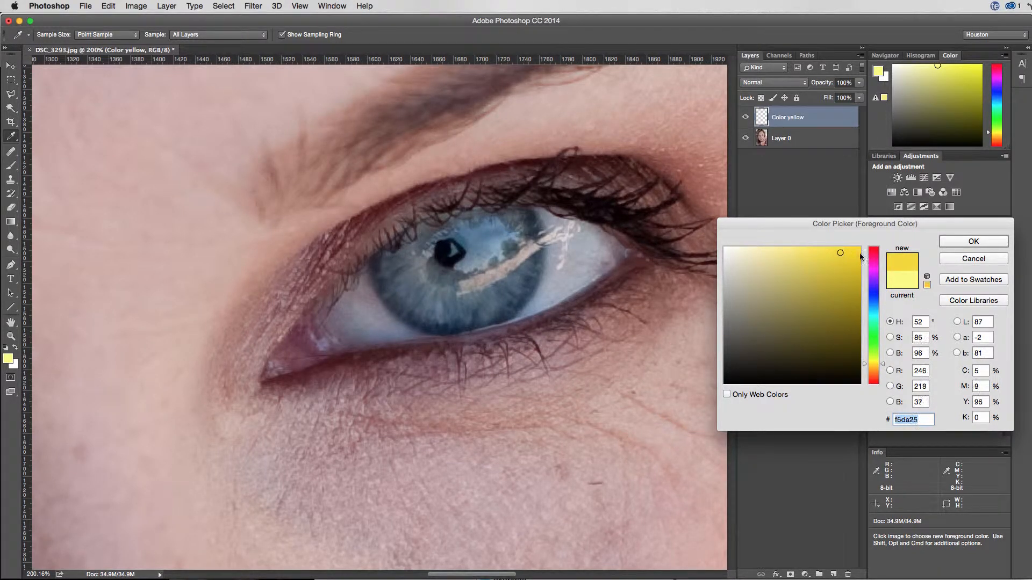
left_click(958, 243)
Reduce the Brush tool's size to 6 px
key("b")
key("bracketleft")
key("bracketleft")
key("bracketleft")
key("bracketleft")
key("bracketleft")
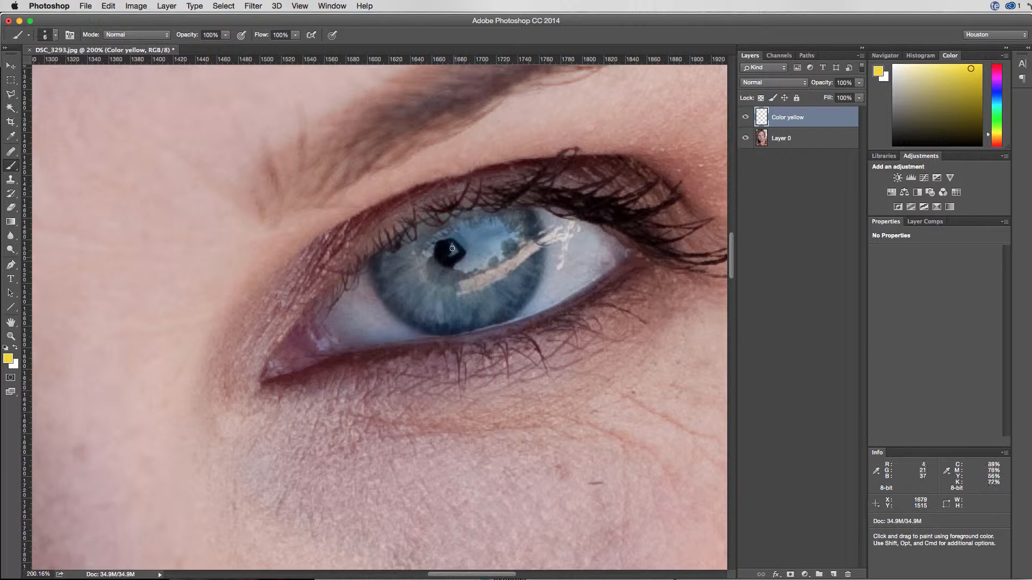
Sketch a clock-style cross over the iris with the positions 12, 6 and 3 labelled, then clear the sketch
mouse_move(447, 125)
left_mouse_down()
mouse_move(455, 395)
mouse_move(451, 129)
left_mouse_up()
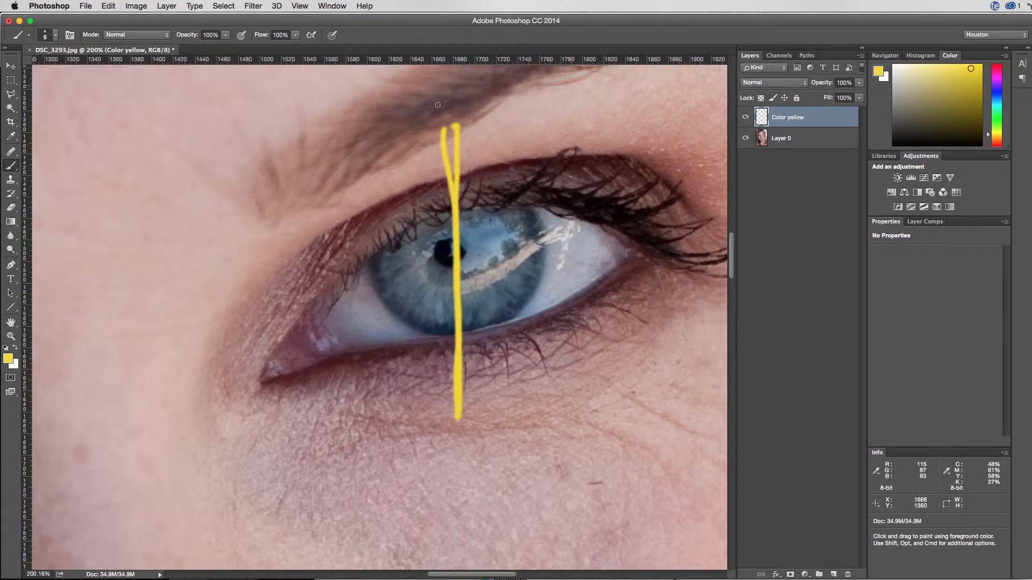
left_click_drag(439, 85, 433, 116)
mouse_move(454, 88)
left_mouse_down()
mouse_move(457, 115)
mouse_move(482, 117)
left_mouse_up()
left_click_drag(453, 453, 452, 469)
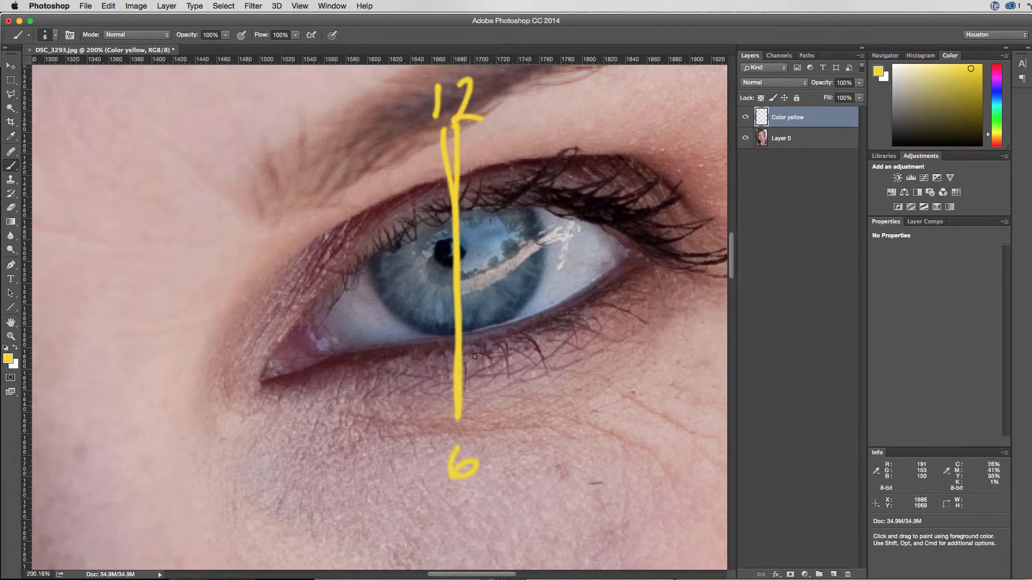
left_click_drag(644, 254, 214, 269)
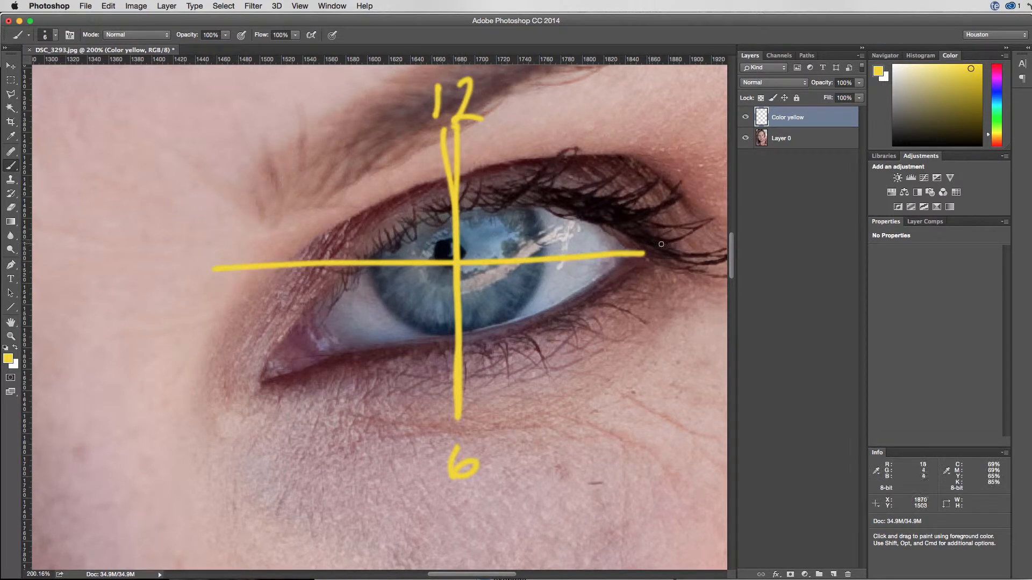
mouse_move(660, 237)
left_mouse_down()
mouse_move(671, 249)
mouse_move(653, 282)
left_mouse_up()
key("Delete")
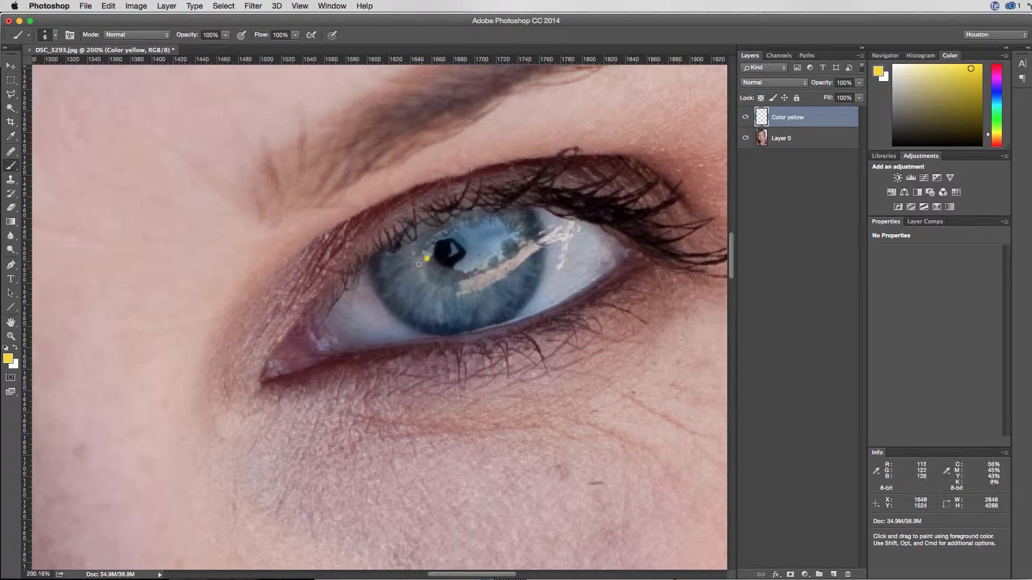
Paint small yellow flecks around the lower-left edge of the pupil, opposite the highlight, on the Color yellow layer
left_click(433, 278)
left_click(435, 268)
mouse_move(449, 279)
left_mouse_down()
mouse_move(436, 298)
mouse_move(423, 275)
mouse_move(439, 291)
left_mouse_up()
left_click(422, 275)
left_click(458, 273)
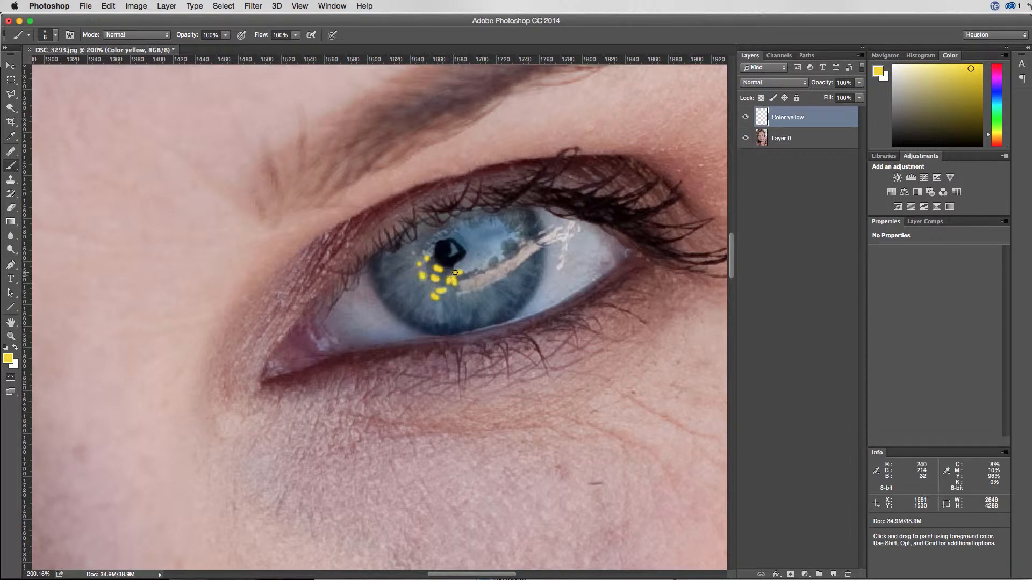
left_click(427, 268)
left_click(428, 287)
left_click(430, 287)
left_click(447, 280)
Paint matching small yellow flecks around the lower-left side of the other eye's pupil
key("space")
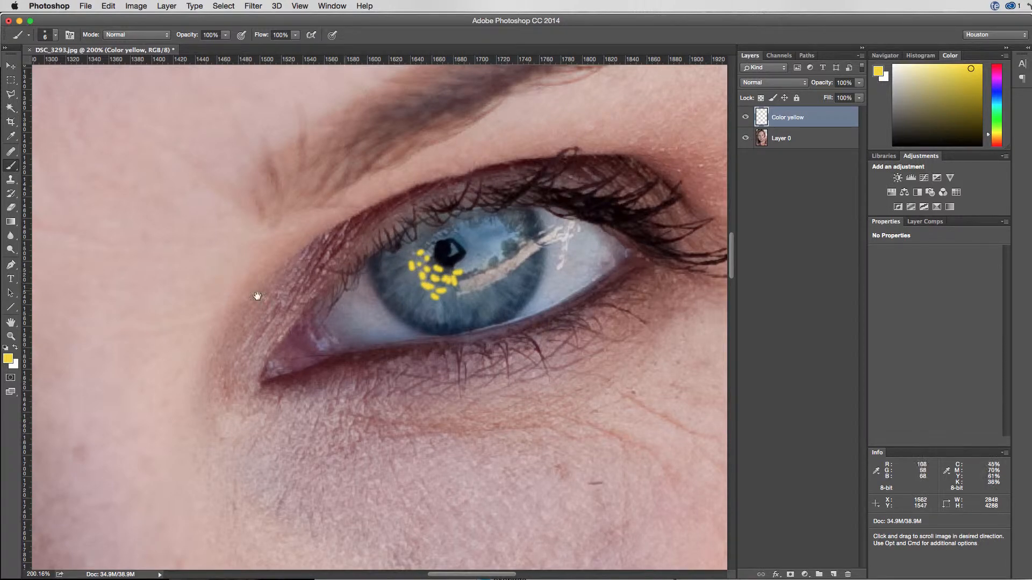
left_click_drag(255, 295, 714, 145)
key("super+r")
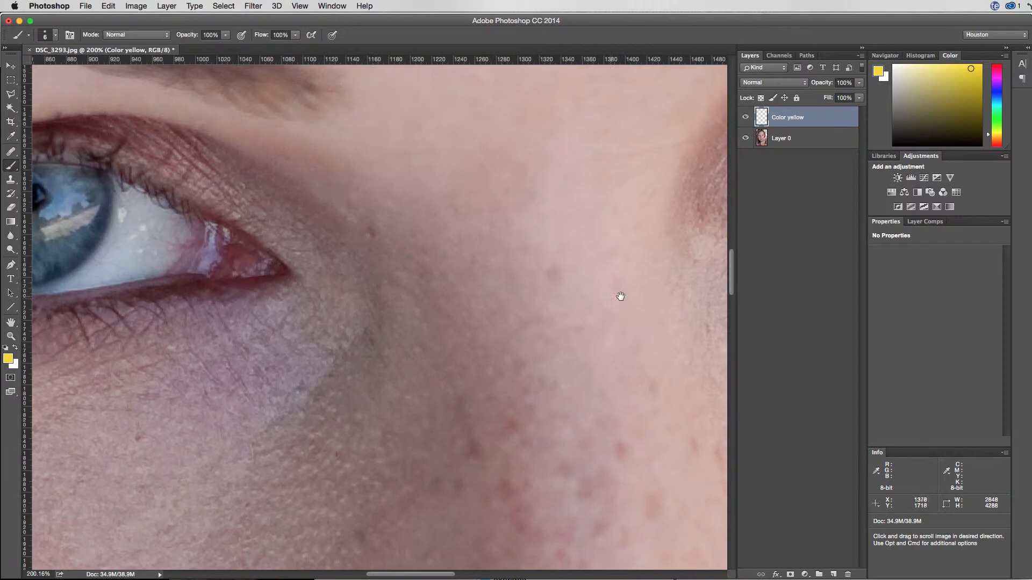
left_click_drag(331, 277, 659, 302)
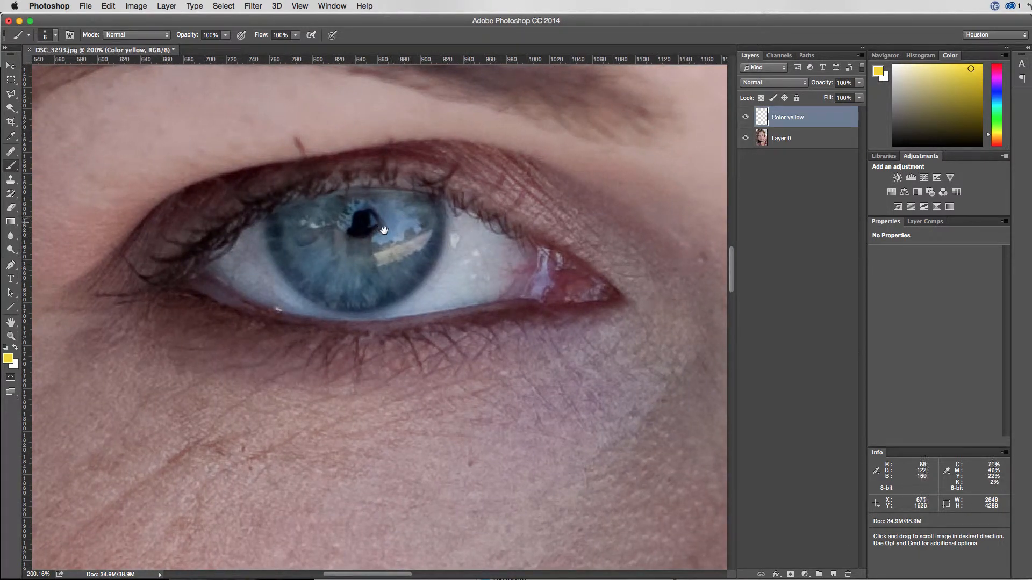
mouse_move(346, 249)
left_mouse_down()
mouse_move(450, 296)
mouse_move(364, 234)
left_mouse_up()
left_click(361, 207)
left_click(366, 219)
left_click(371, 240)
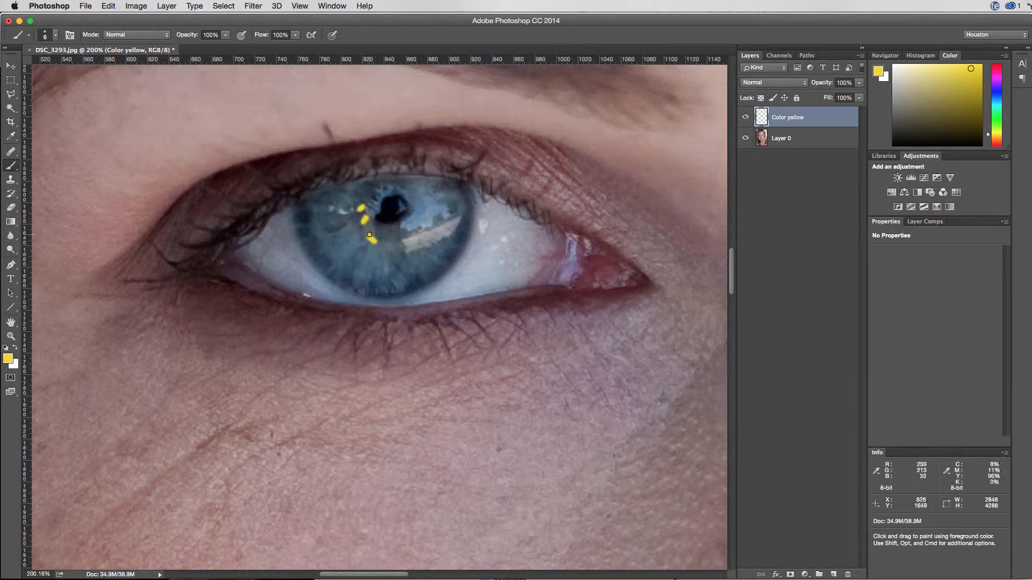
left_click(387, 230)
left_click(376, 231)
left_click(387, 249)
left_click(375, 252)
left_click_drag(352, 231, 357, 210)
left_click(366, 244)
left_click(363, 231)
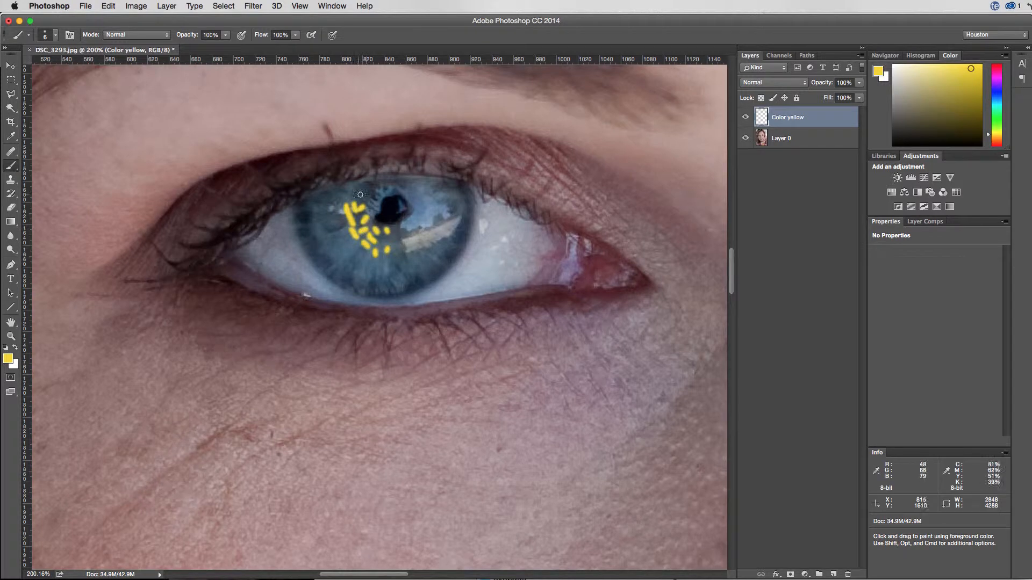
left_click(361, 195)
left_click(375, 216)
left_click(381, 237)
left_click(384, 259)
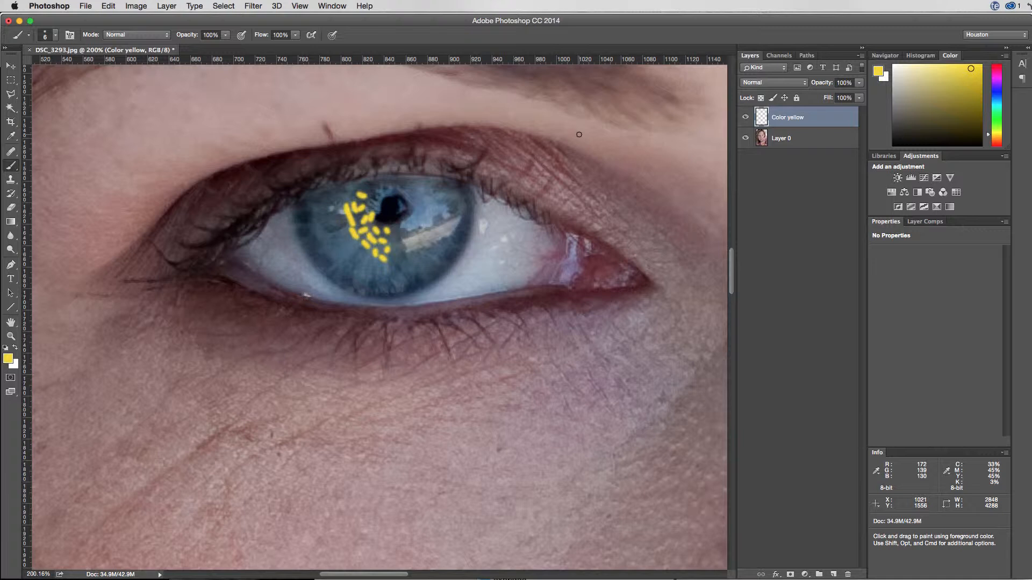
Create a new layer named "Color Blue" above the Color yellow layer
key("shift+super+n")
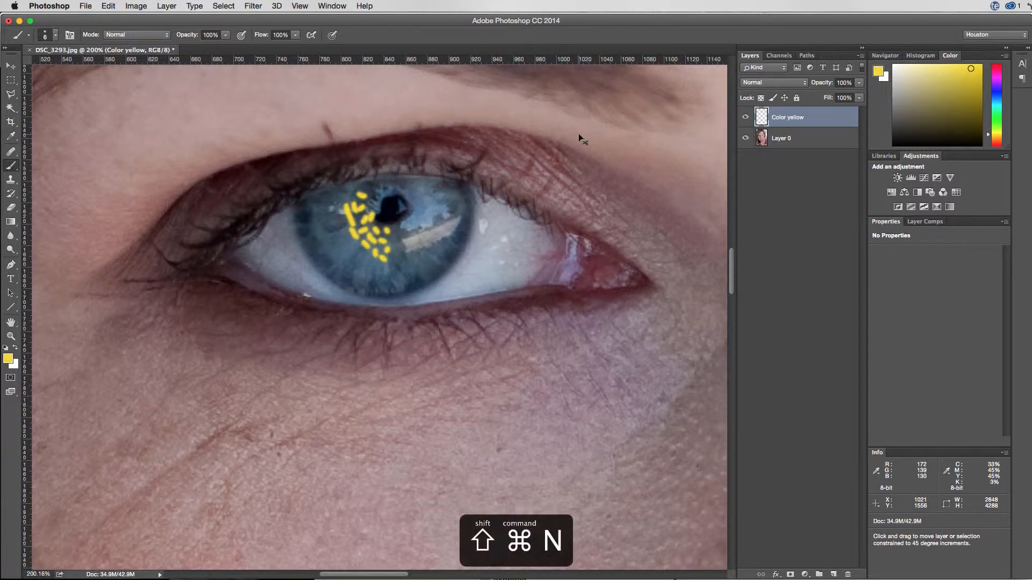
type("Color Blue")
key("Return")
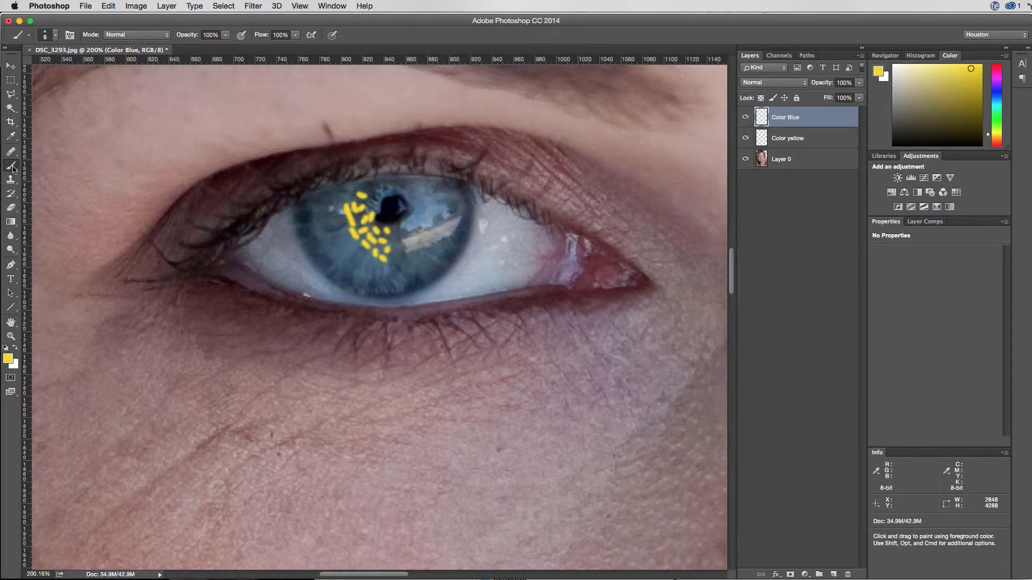
Set the foreground colour to the bright blue 21b4e4
left_click(213, 412, "alt")
left_click_drag(213, 411, 328, 256)
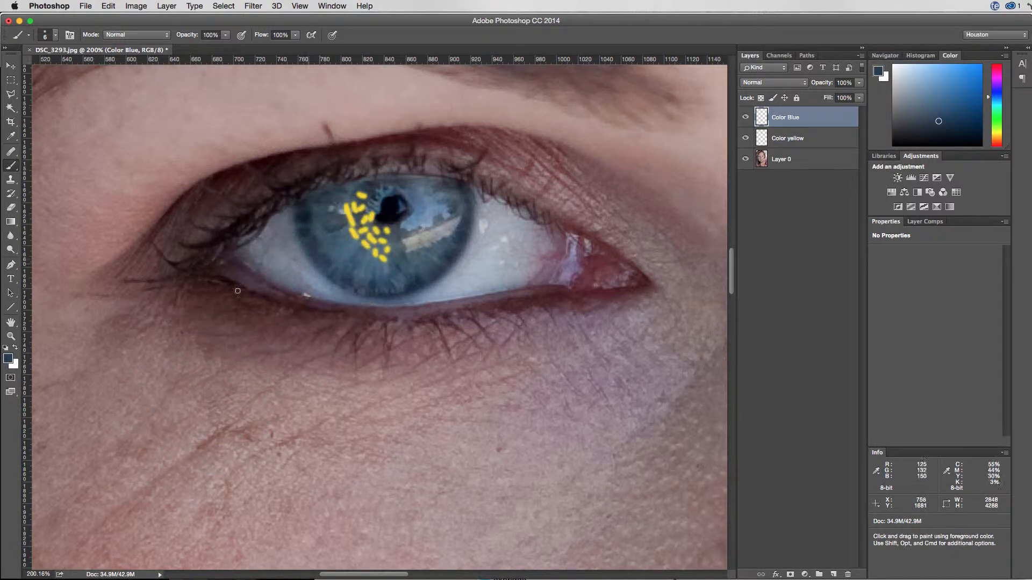
left_click(8, 359)
left_click(844, 259)
left_click_drag(873, 304, 874, 310)
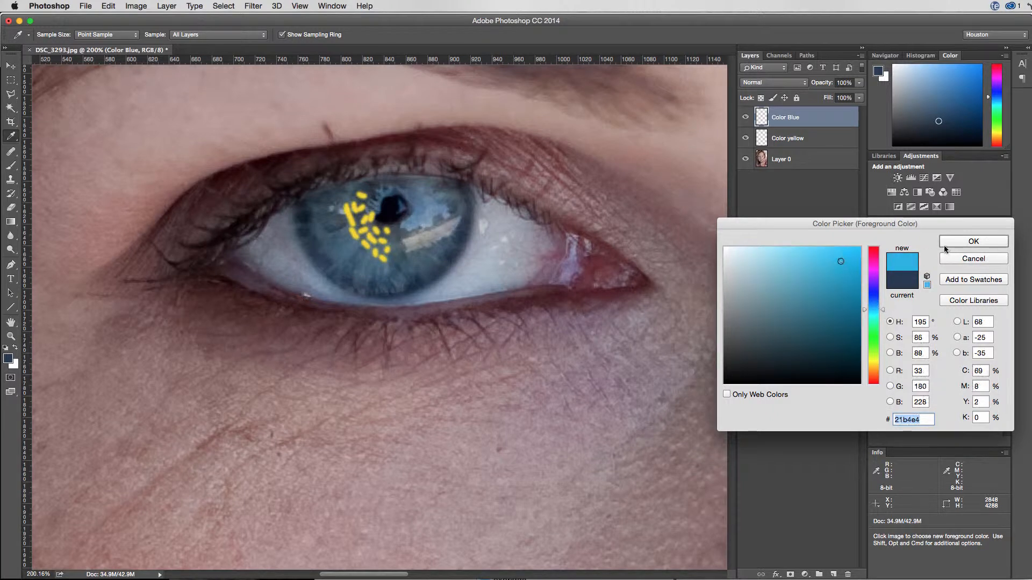
left_click(952, 242)
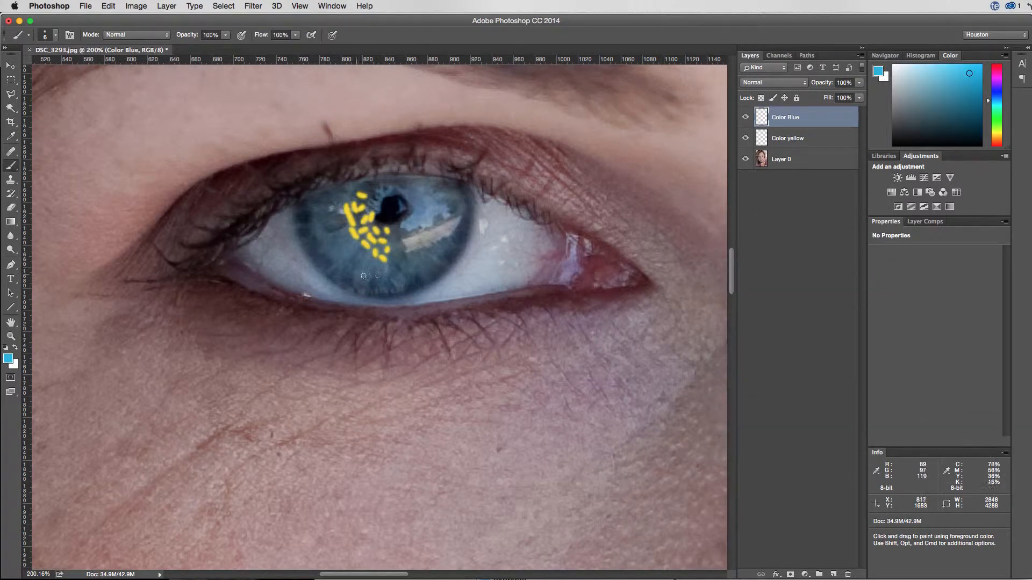
Paint small blue flecks in the lower-left outer part of the iris, outside the yellow flecks, on the Color Blue layer
left_click_drag(379, 267, 376, 271)
left_click_drag(363, 263, 365, 267)
left_click_drag(354, 249, 358, 253)
left_click_drag(341, 239, 344, 245)
left_click_drag(338, 231, 340, 235)
left_click(336, 216)
mouse_move(347, 258)
left_mouse_down()
mouse_move(362, 278)
mouse_move(333, 255)
mouse_move(321, 221)
mouse_move(311, 242)
mouse_move(337, 273)
mouse_move(378, 280)
mouse_move(371, 261)
left_mouse_up()
left_click(329, 228)
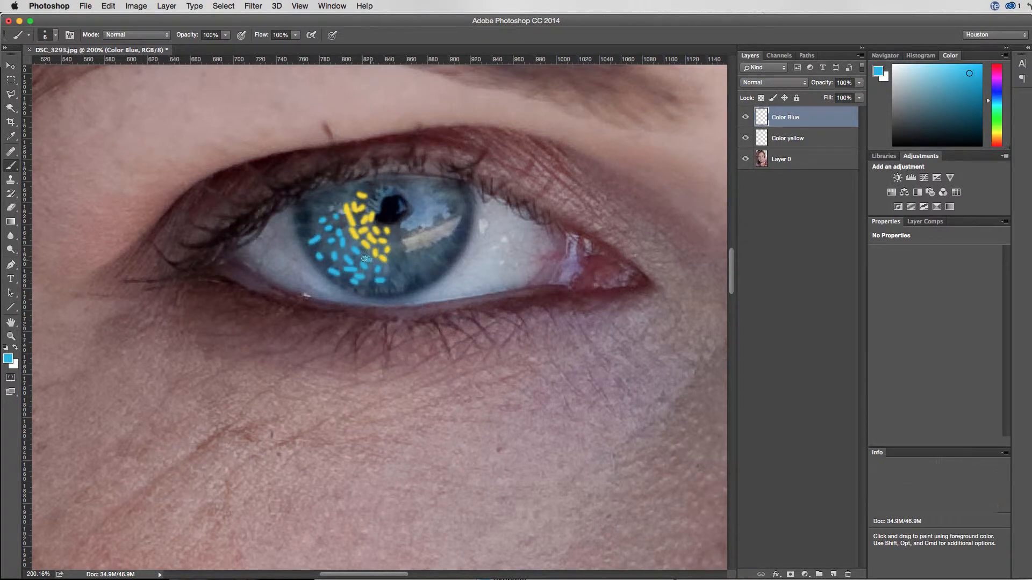
Finish the blue flecks on this iris and paint matching ones around the yellow flecks in the lower-left part of the other eye's iris
left_click(317, 232)
left_click(315, 216)
left_click_drag(645, 225, 215, 290)
left_click_drag(645, 226, 222, 289)
mouse_move(437, 265)
left_mouse_down()
mouse_move(432, 280)
mouse_move(416, 278)
left_mouse_up()
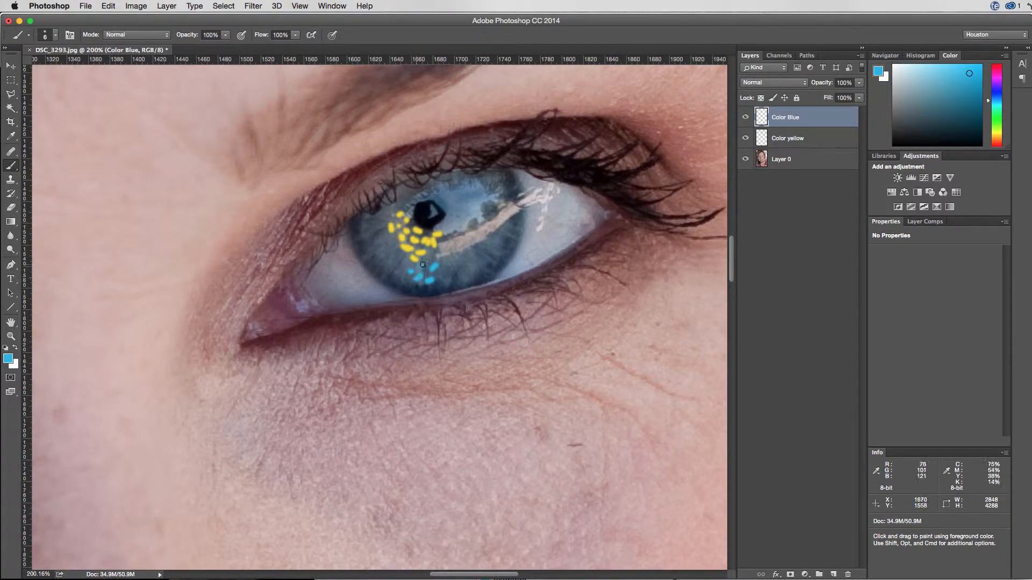
left_click(390, 246)
left_click(383, 250)
left_click(397, 262)
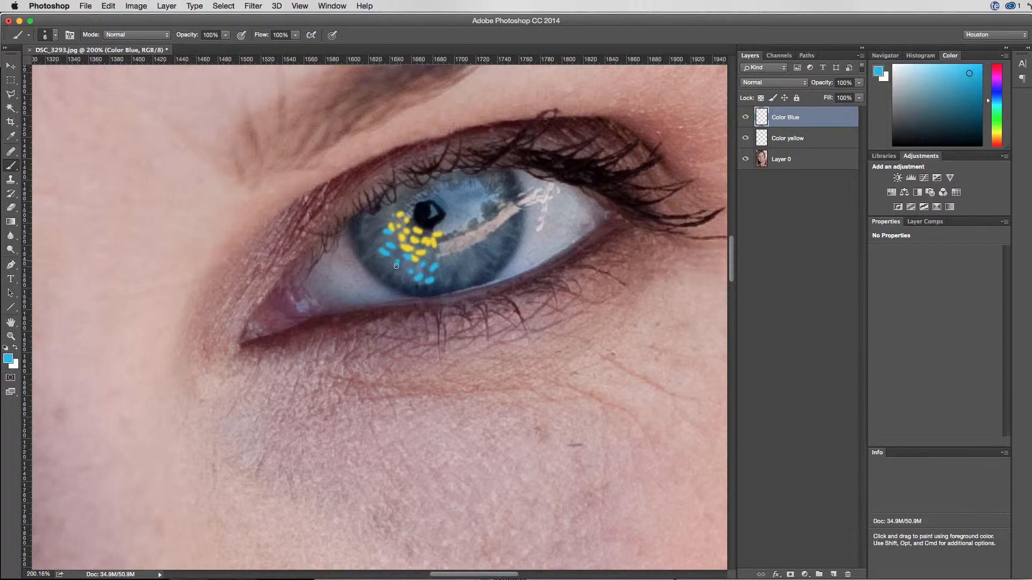
left_click(402, 278)
left_click(389, 266)
left_click(368, 239)
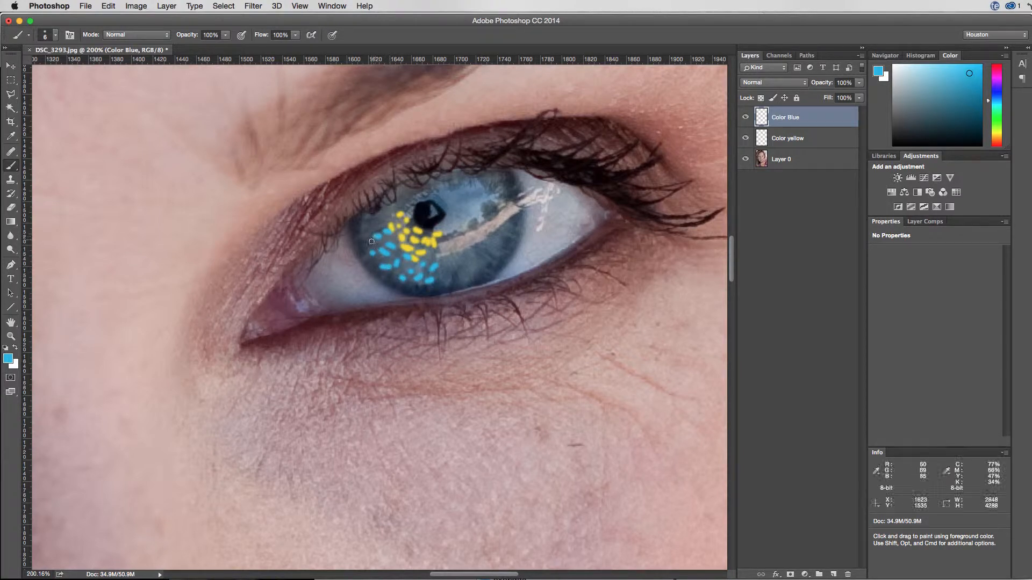
left_click(377, 227)
left_click(434, 255)
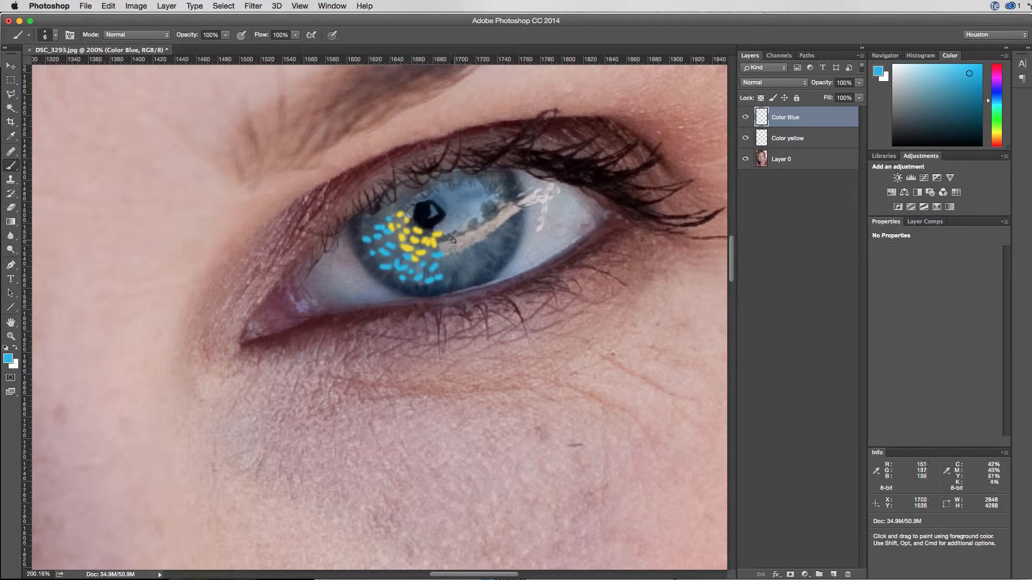
Set the blend mode of both the Color Blue and Color yellow layers to Soft Light
key("z")
left_click_drag(451, 239, 395, 275)
key("b")
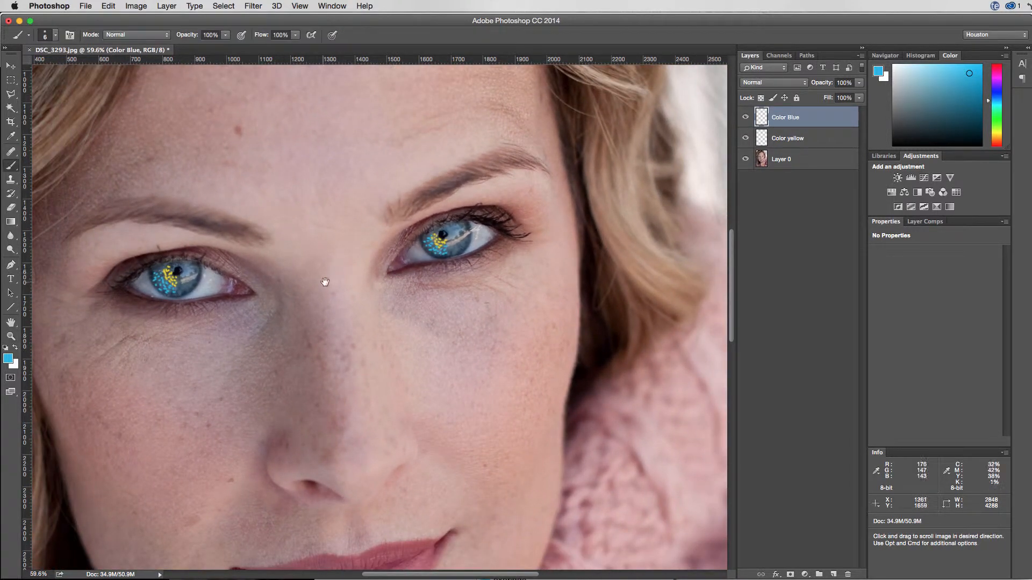
left_click_drag(325, 283, 410, 261)
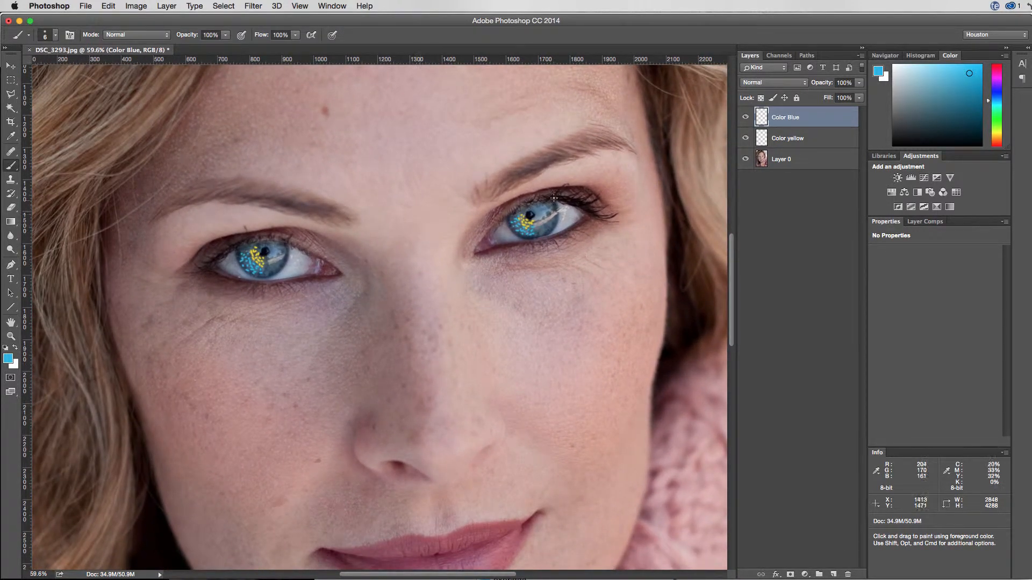
double_click(812, 142)
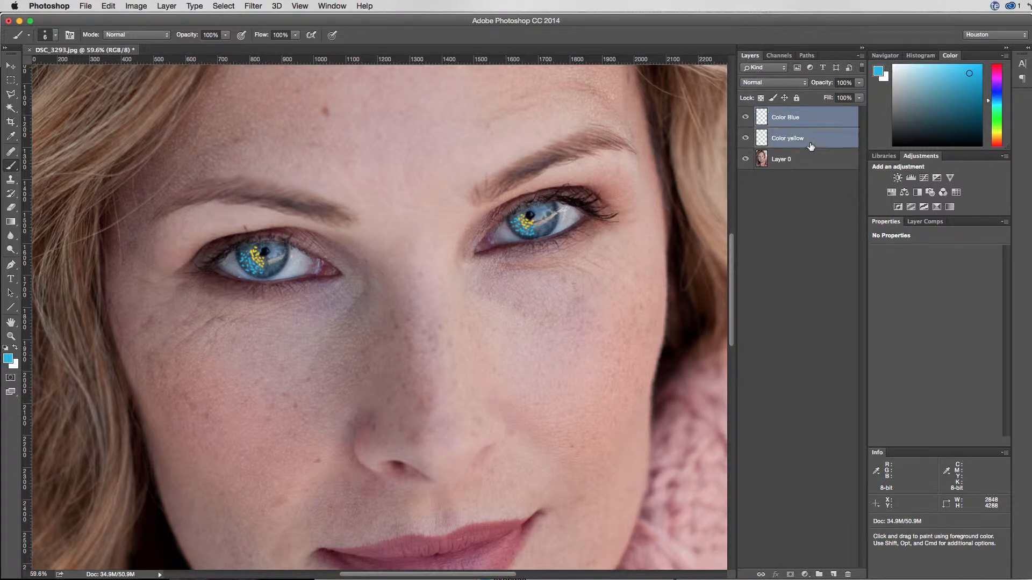
left_click(1022, 87)
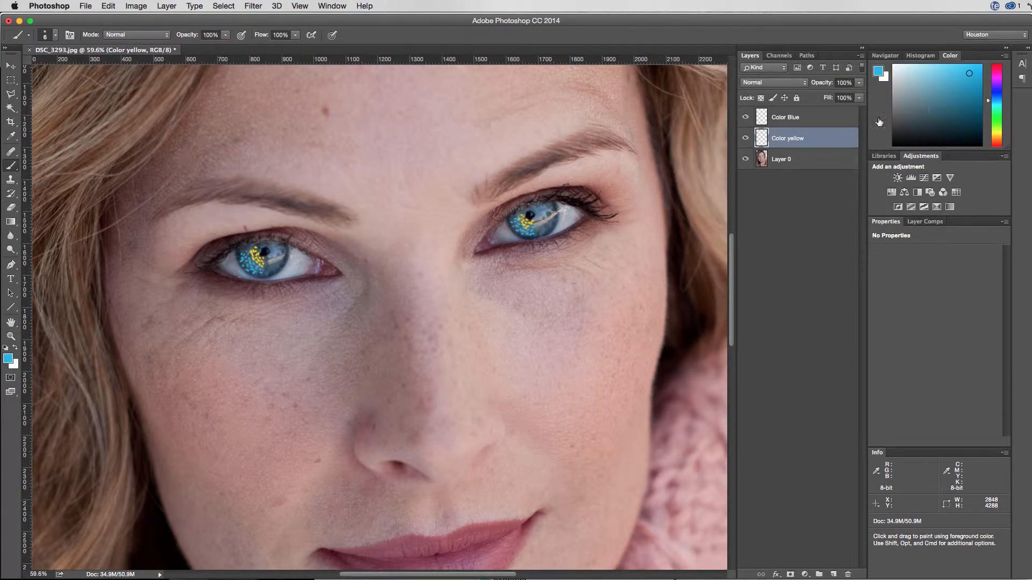
left_click(812, 121, "shift")
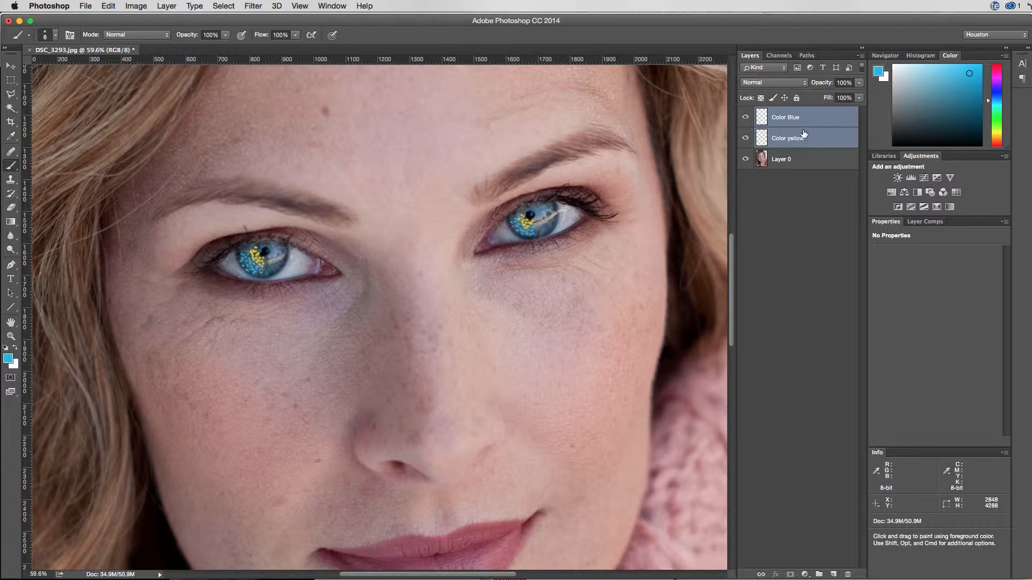
left_click(779, 82)
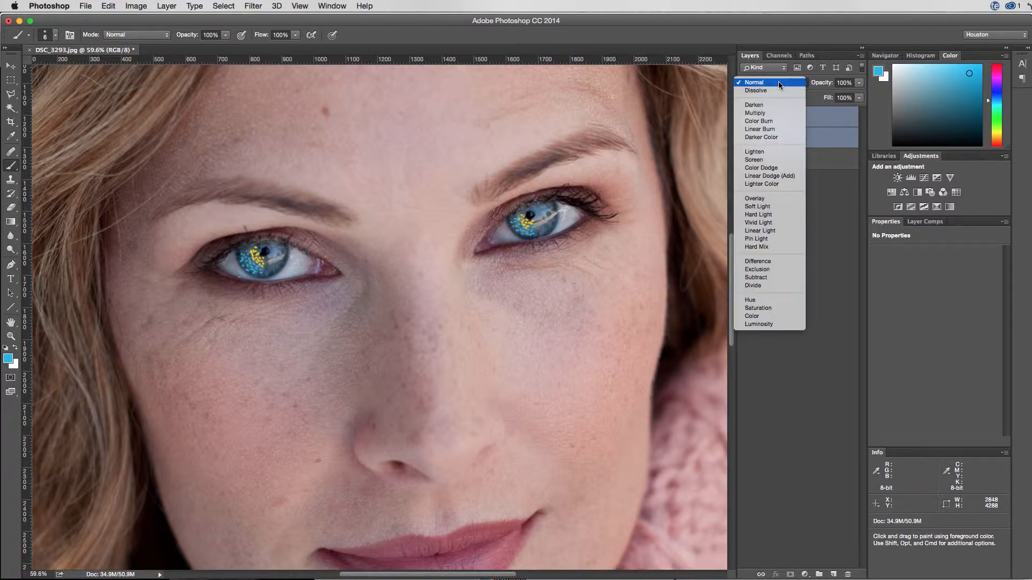
left_click(770, 207)
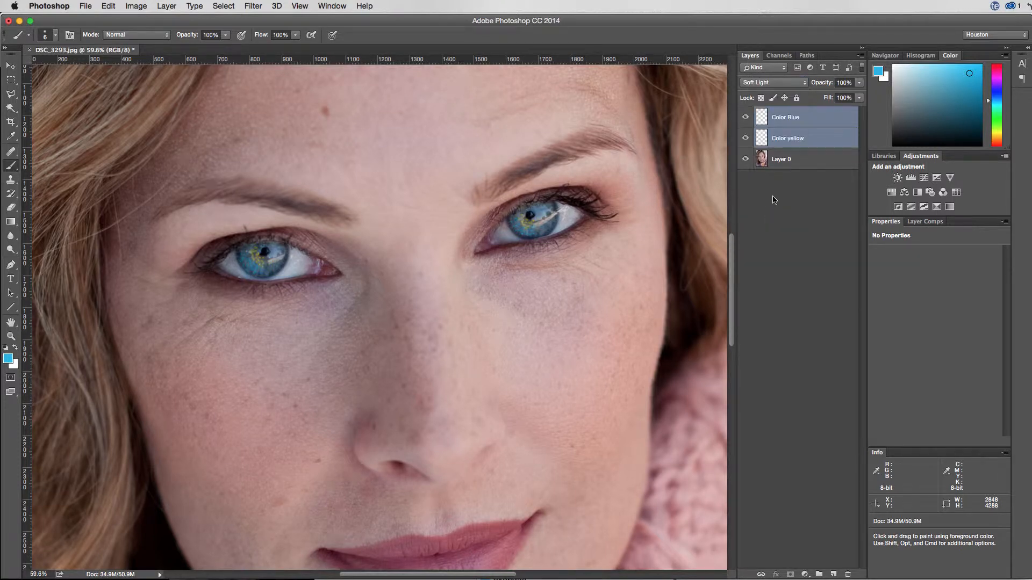
Apply a Gaussian Blur with a 5.2-pixel radius to the Color Blue layer alone
key("z")
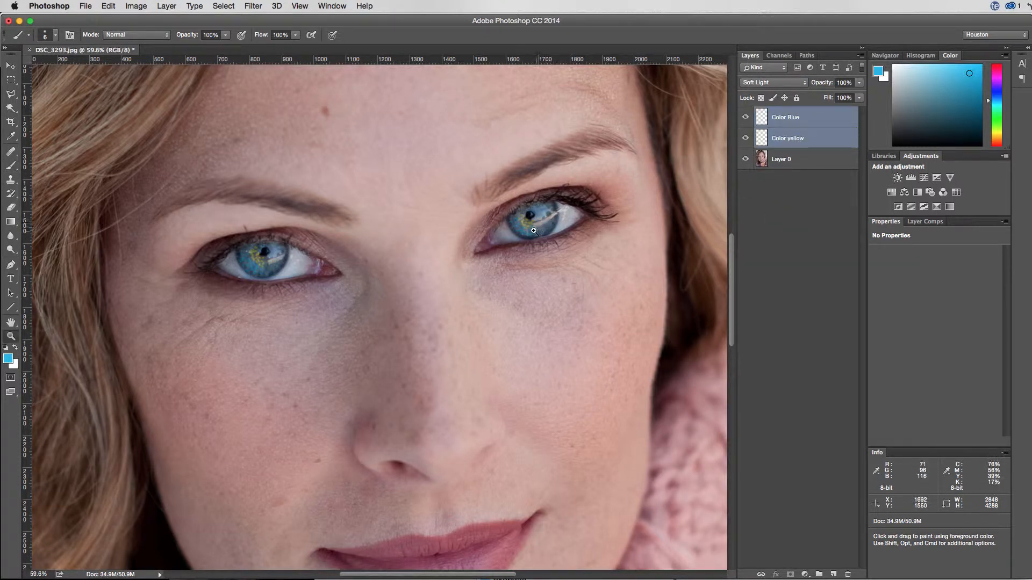
left_click_drag(552, 229, 579, 232)
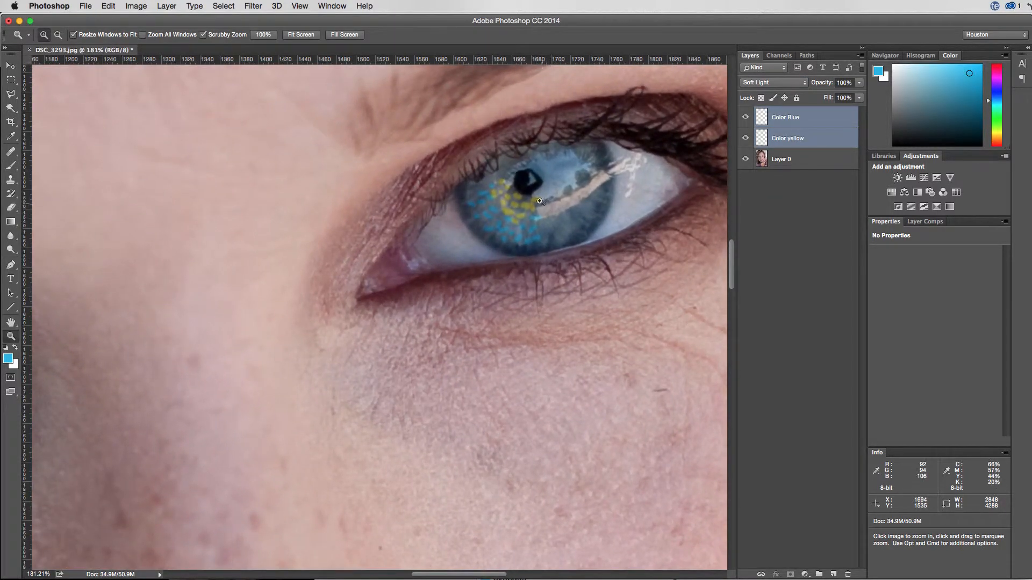
key("b")
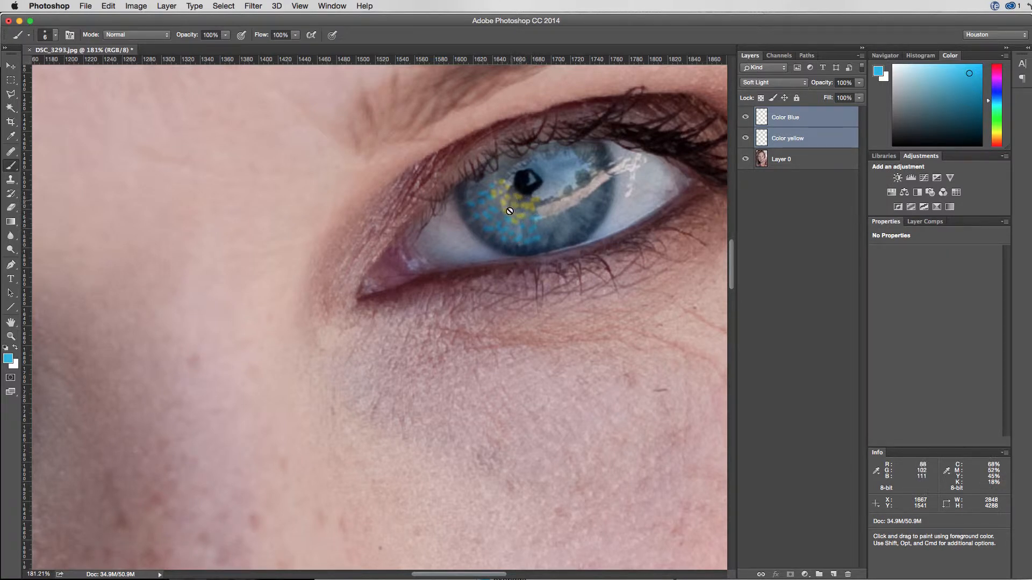
left_click(813, 120)
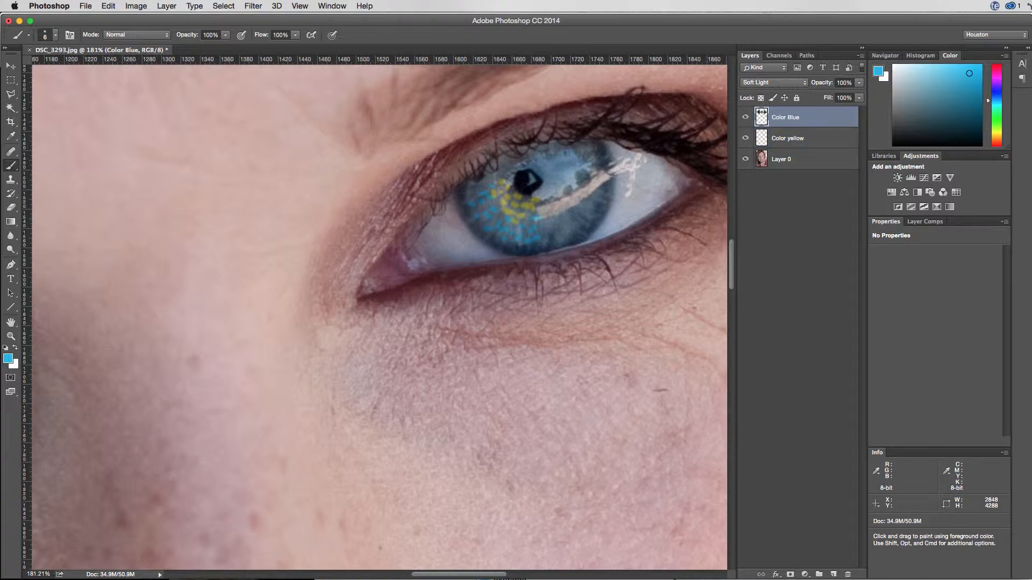
left_click(250, 6)
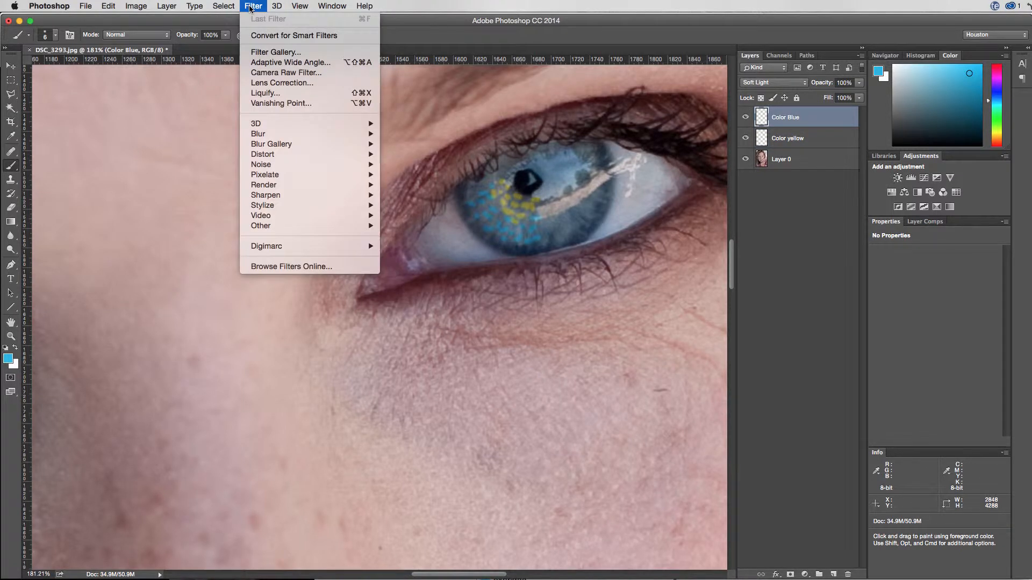
mouse_move(291, 134)
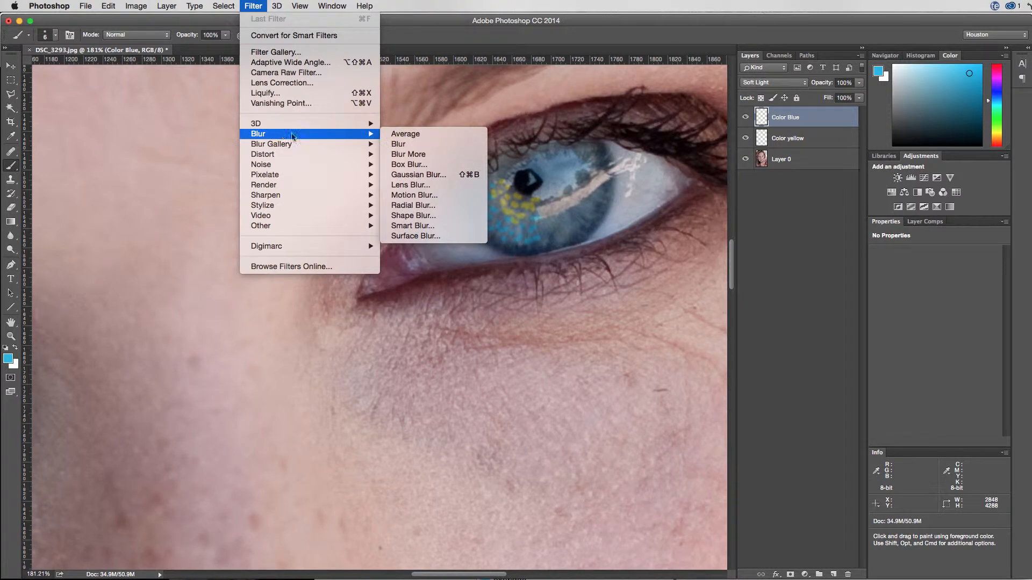
left_click(426, 174)
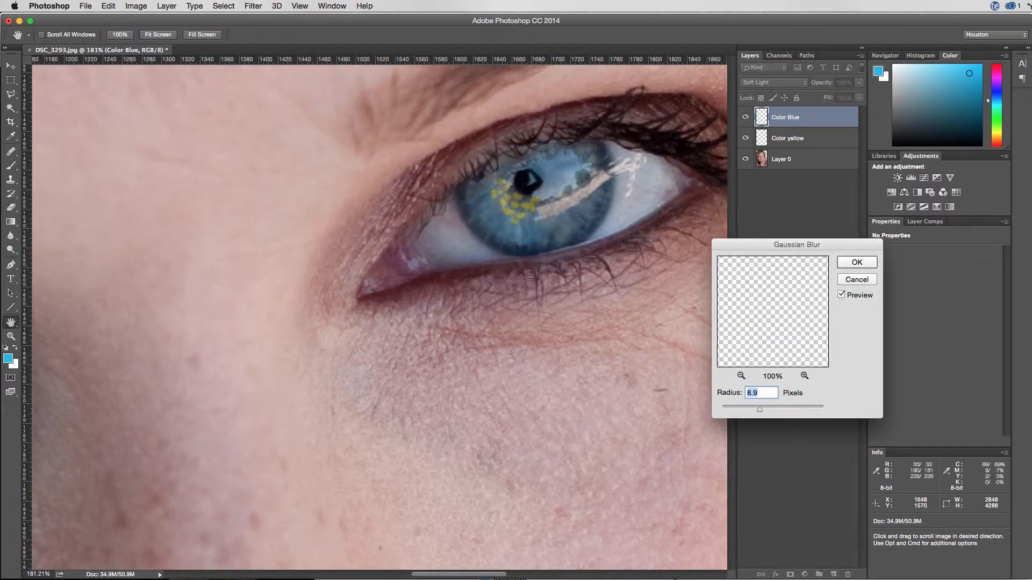
left_click_drag(758, 414, 731, 412)
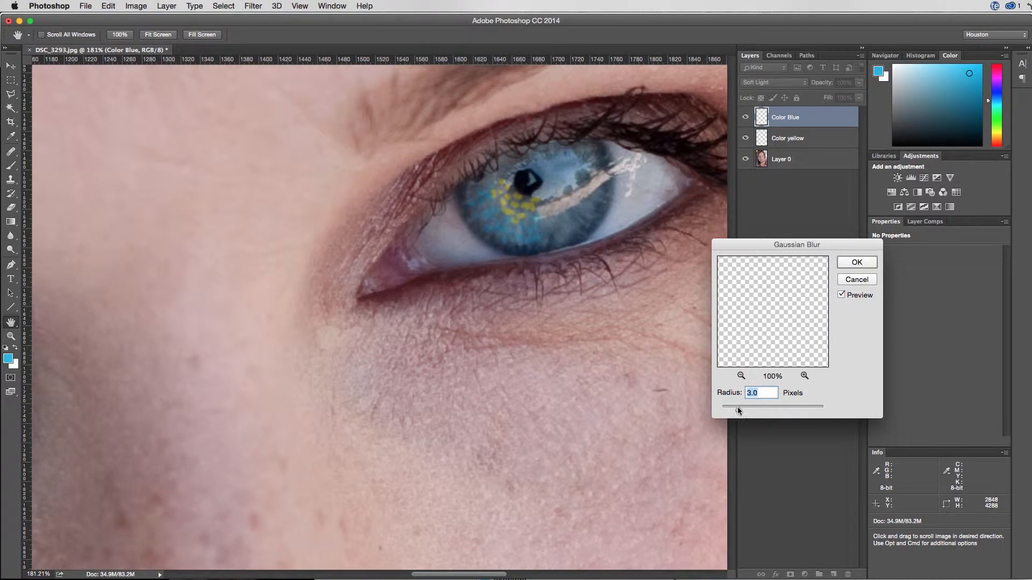
left_click_drag(738, 407, 749, 415)
left_click_drag(753, 409, 752, 410)
left_click(857, 262)
key("b")
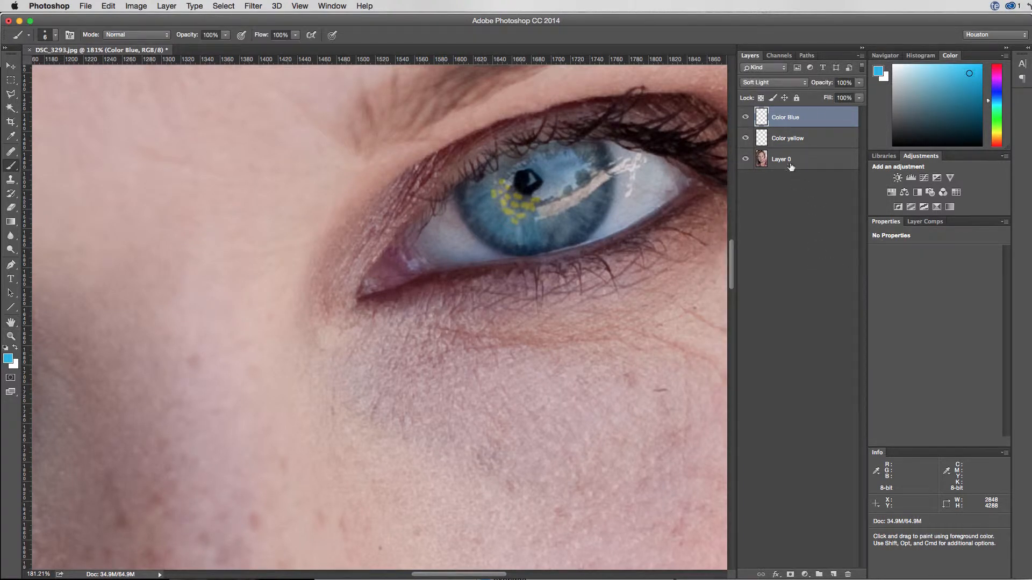
Soften the yellow flecks with a 5.2-pixel Gaussian Blur on the Color yellow layer
left_click(800, 138)
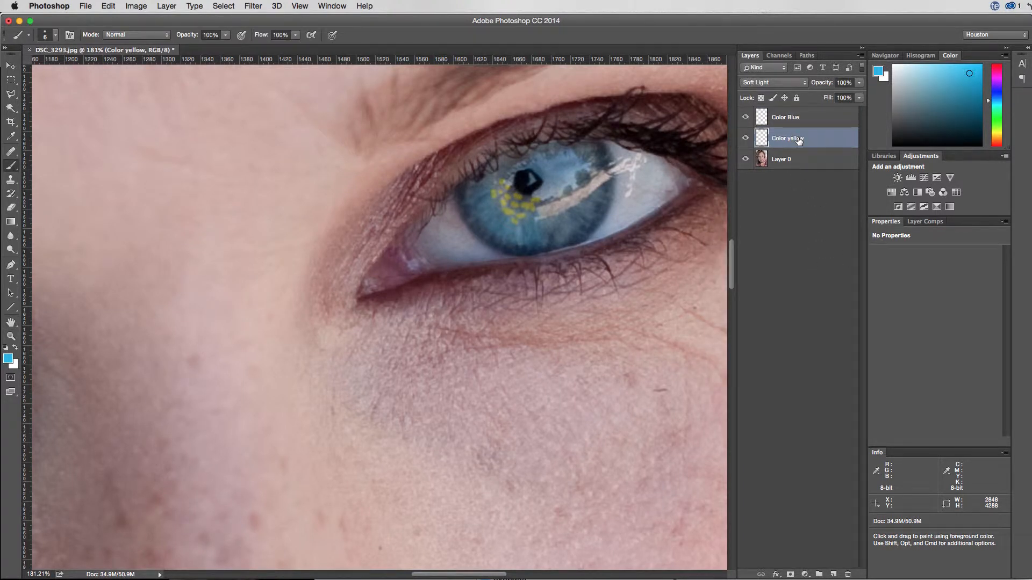
left_click(254, 7)
mouse_move(291, 134)
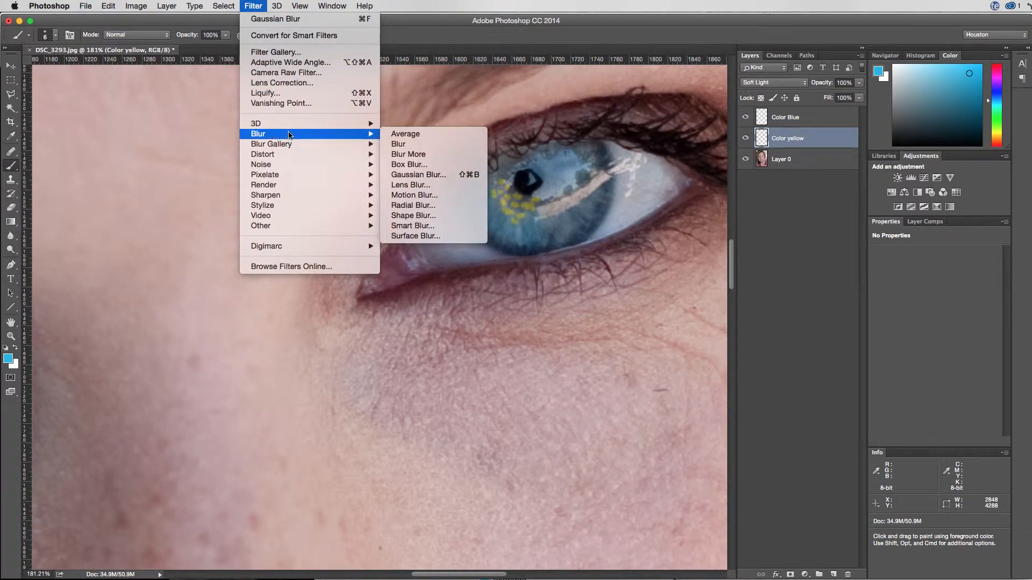
left_click(400, 173)
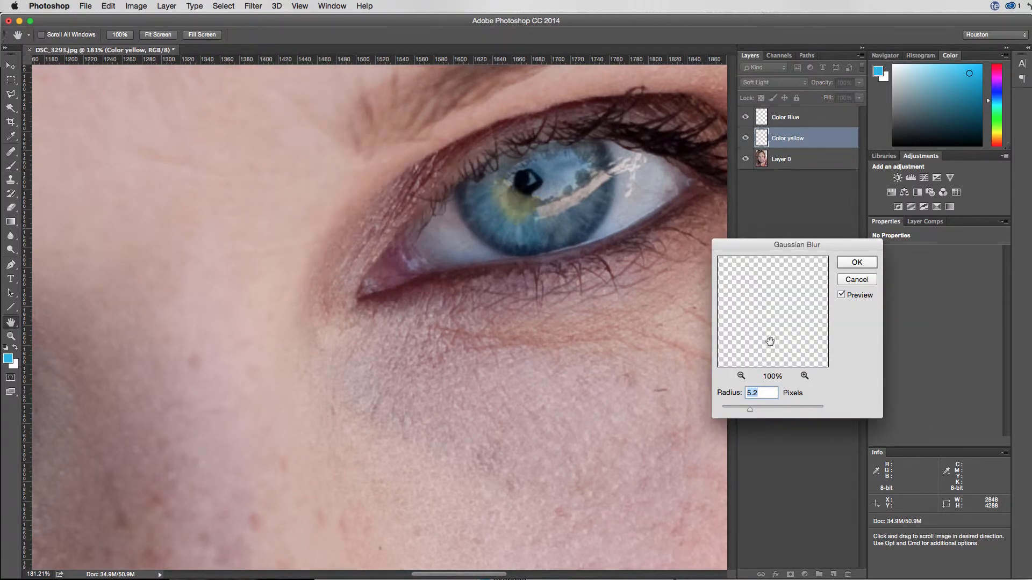
left_click(855, 263)
key("b")
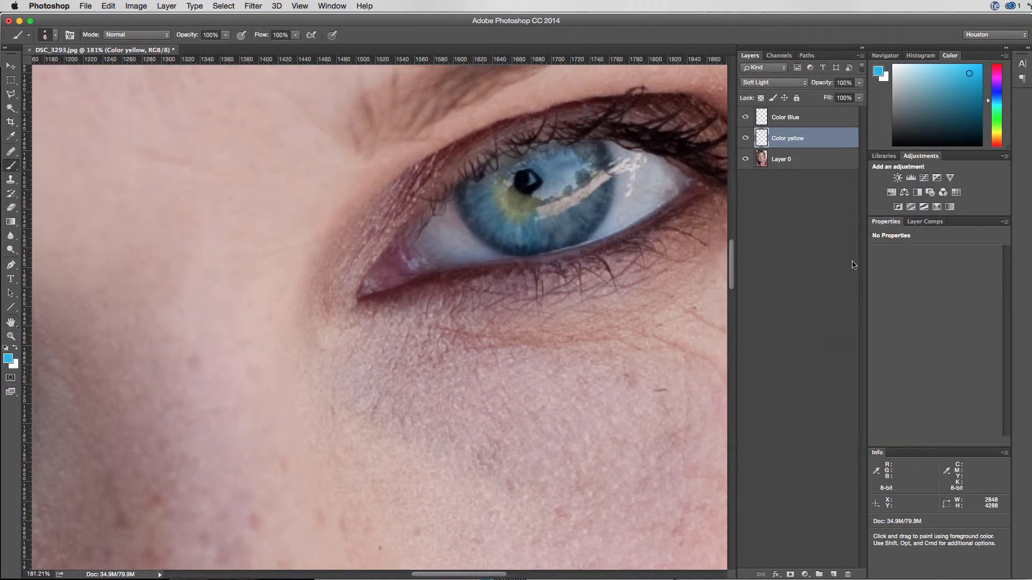
Undo the blur on the Color yellow layer and reapply the last-used Gaussian Blur filter
key("super+z")
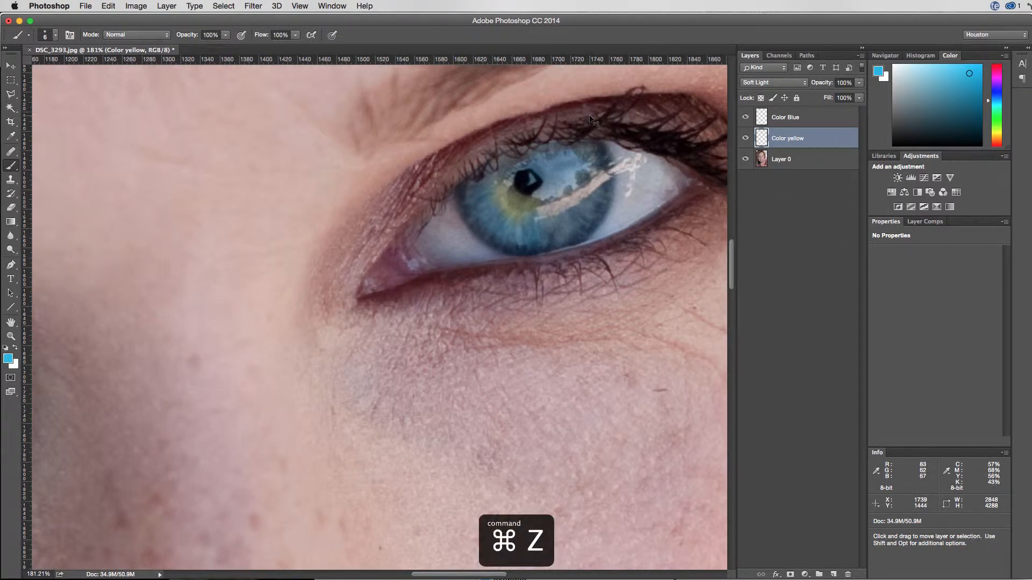
key("super+z")
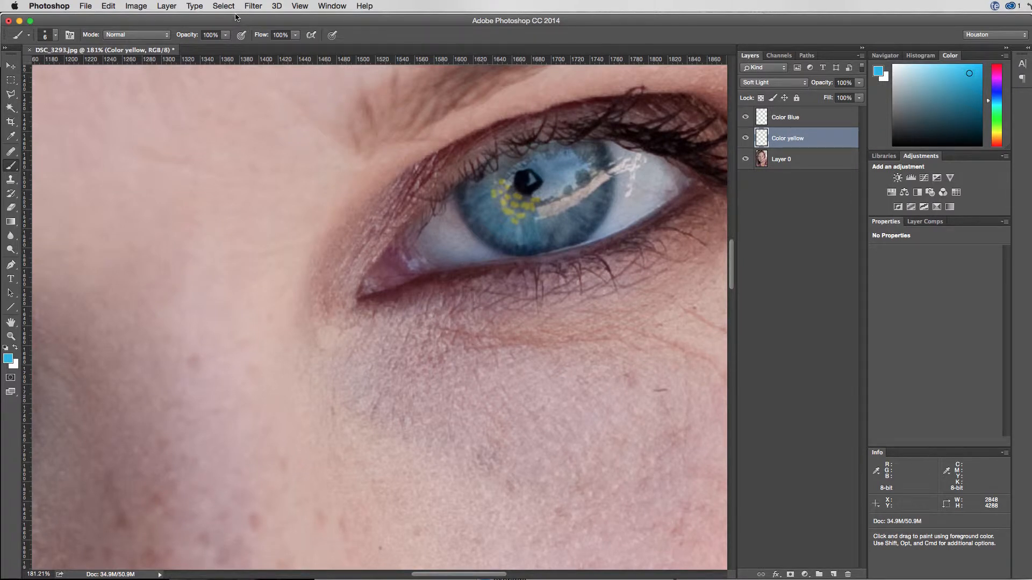
left_click(250, 6)
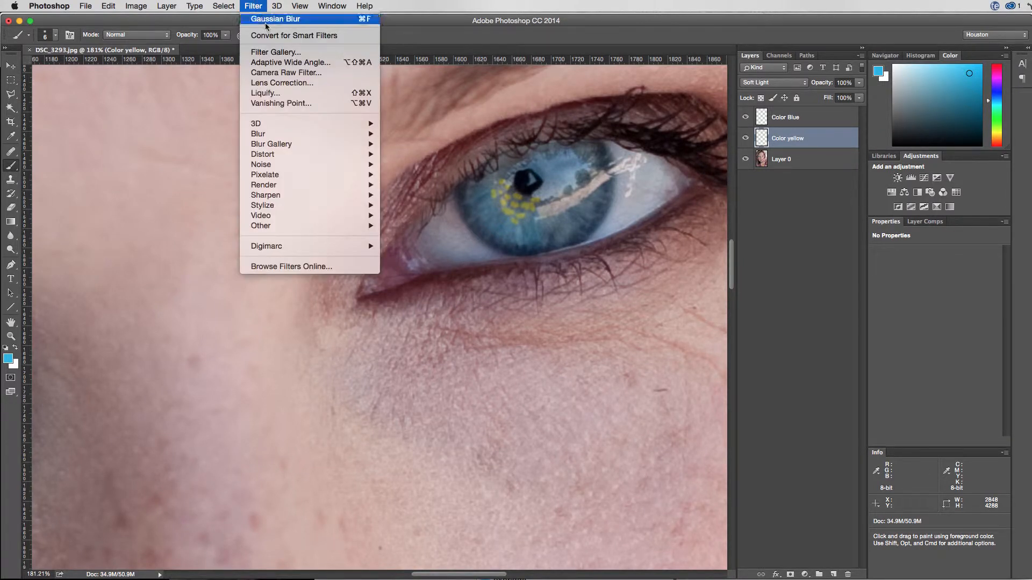
left_click(309, 20)
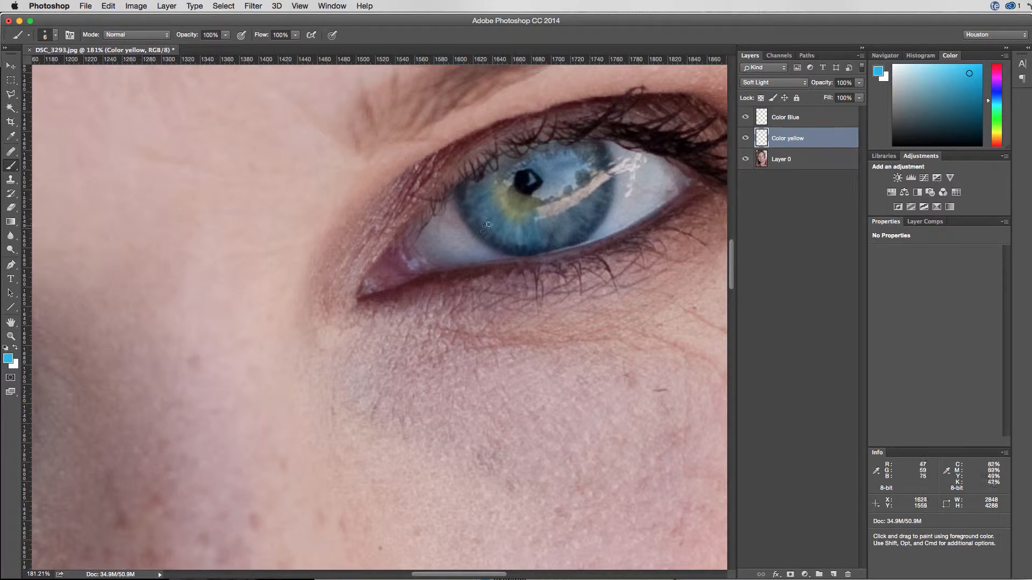
Add a Curves adjustment layer directly above the Color Blue layer
key("z")
left_click_drag(521, 234, 476, 272)
key("b")
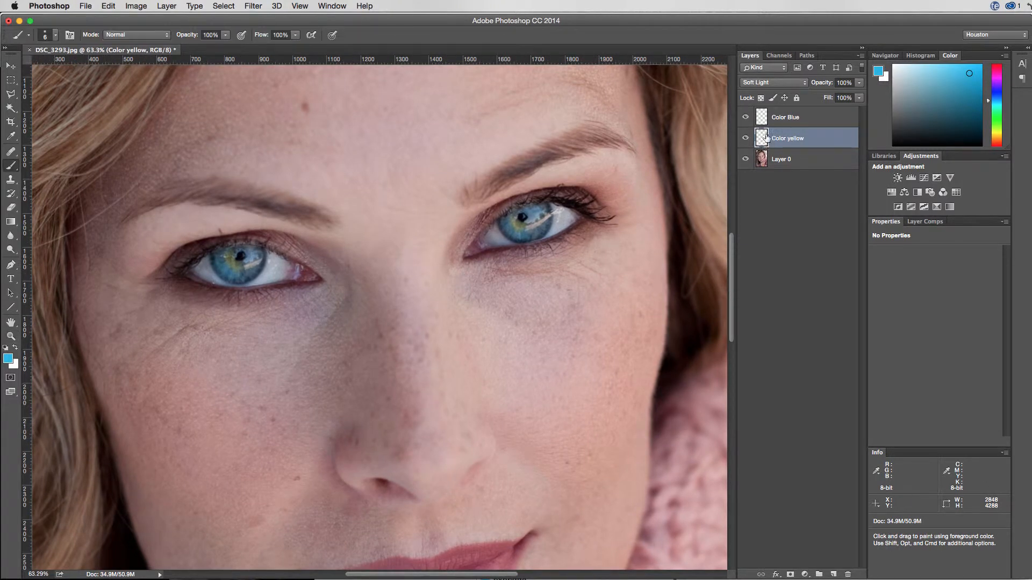
left_click(791, 118)
mouse_move(745, 117)
left_mouse_down()
mouse_move(745, 141)
mouse_move(745, 118)
left_mouse_up()
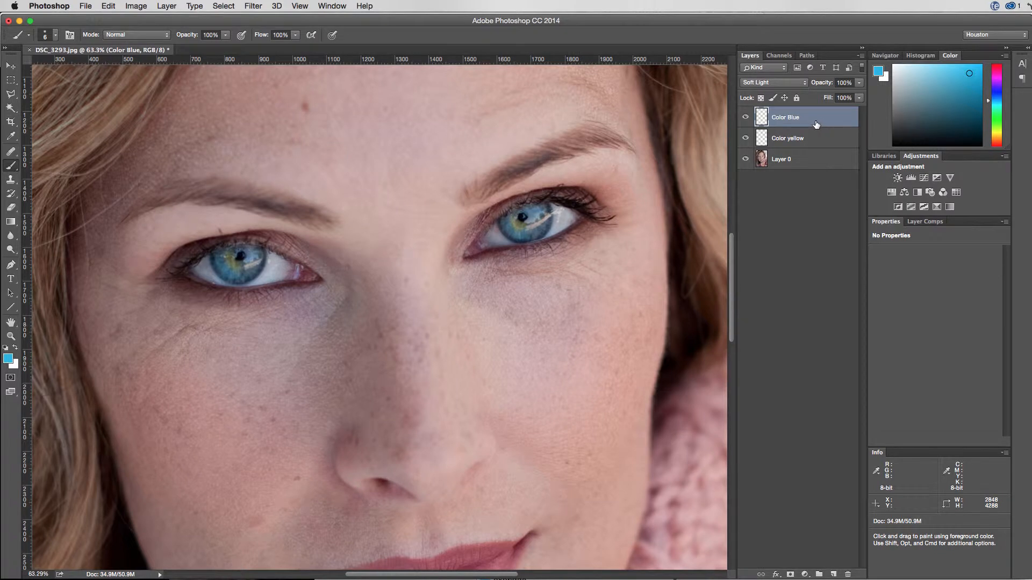
left_click(926, 178)
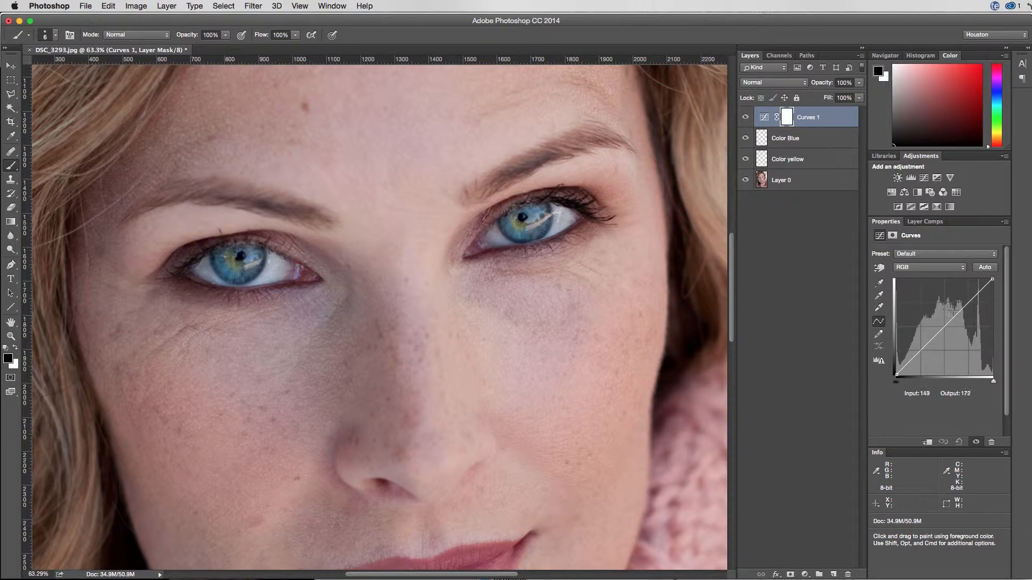
Shape the RGB curve with points at input 145, output 188 and input 77, output 87, and fill the Curves mask with black
left_click_drag(940, 329, 951, 304)
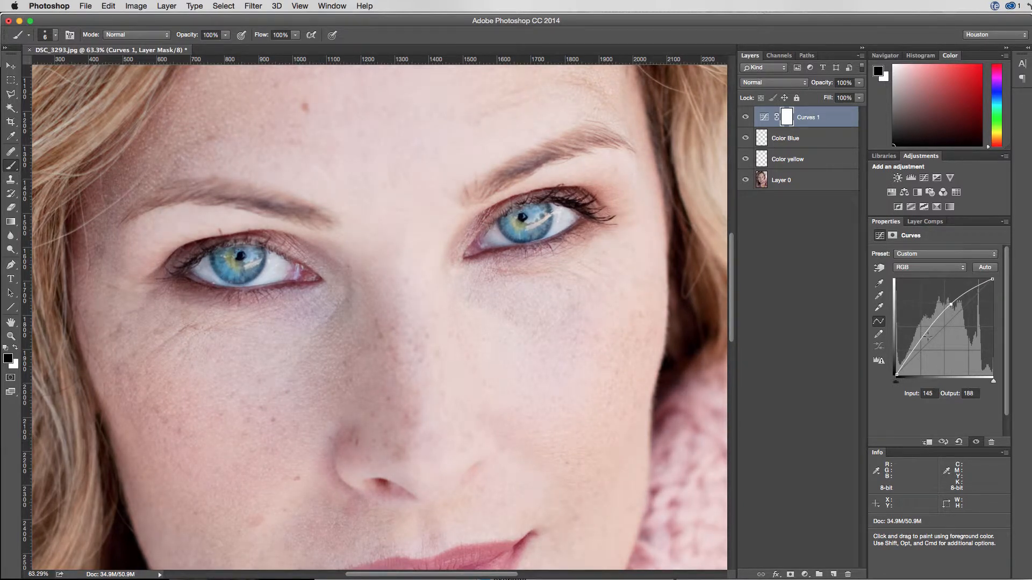
left_click_drag(920, 340, 926, 345)
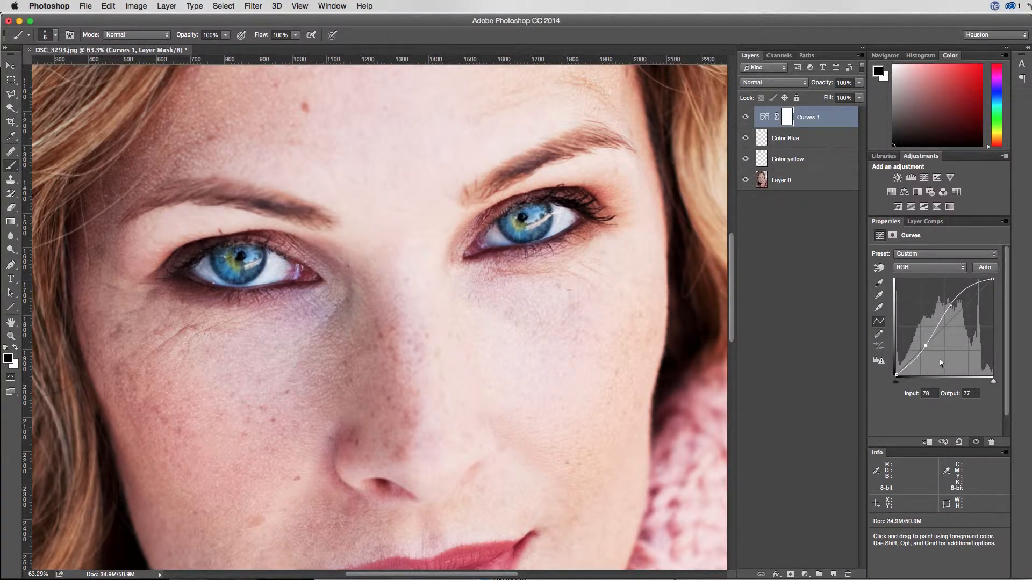
left_click_drag(929, 341, 925, 342)
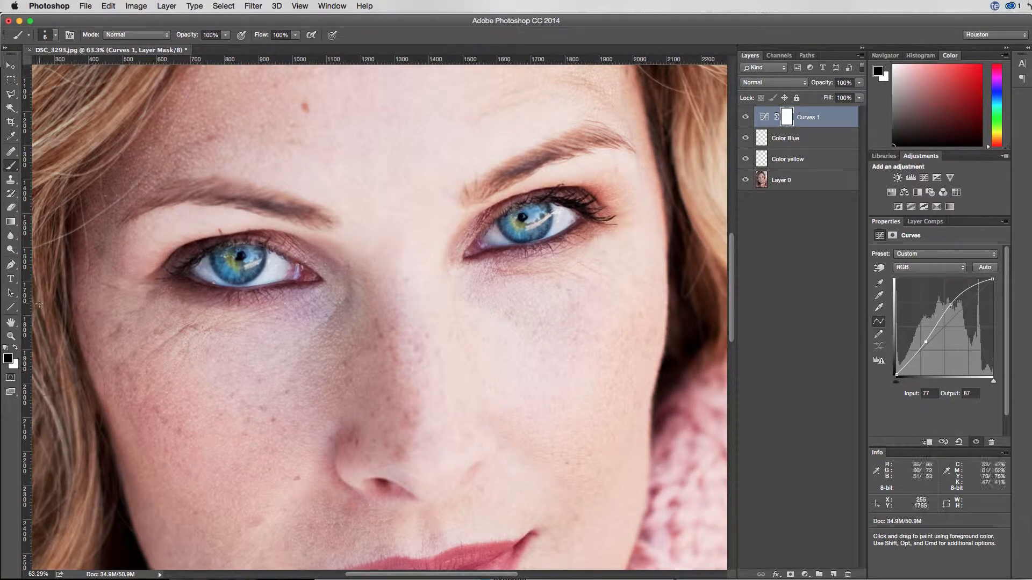
key("alt+BackSpace")
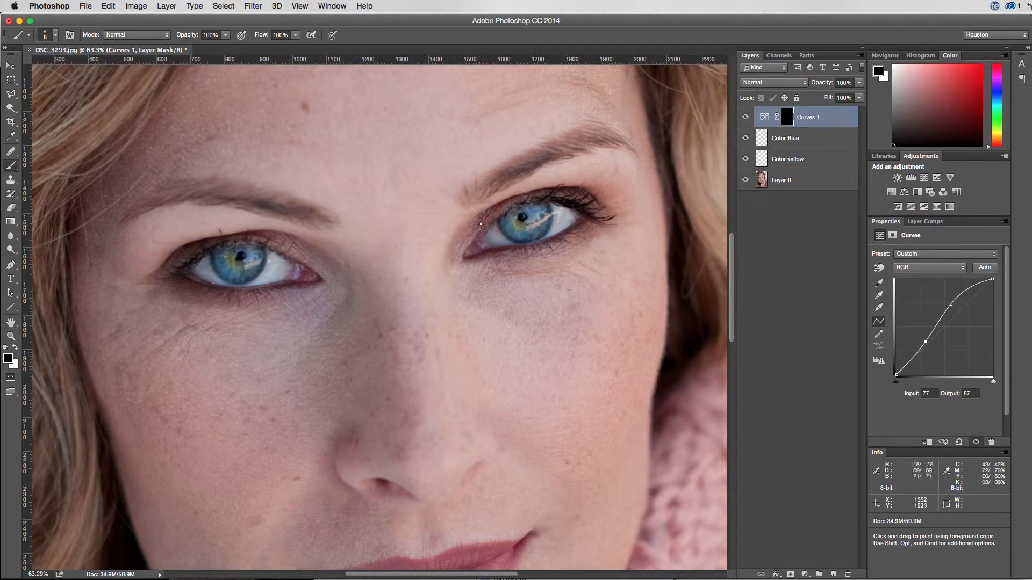
Paint white on the Curves 1 mask with a 65-pixel brush to brighten the iris of the eye on the image's right side
mouse_move(487, 223)
left_mouse_down()
mouse_move(506, 228)
mouse_move(509, 145)
mouse_move(500, 146)
left_mouse_up()
mouse_move(527, 236)
left_mouse_down()
mouse_move(566, 235)
mouse_move(536, 222)
left_mouse_up()
key("b")
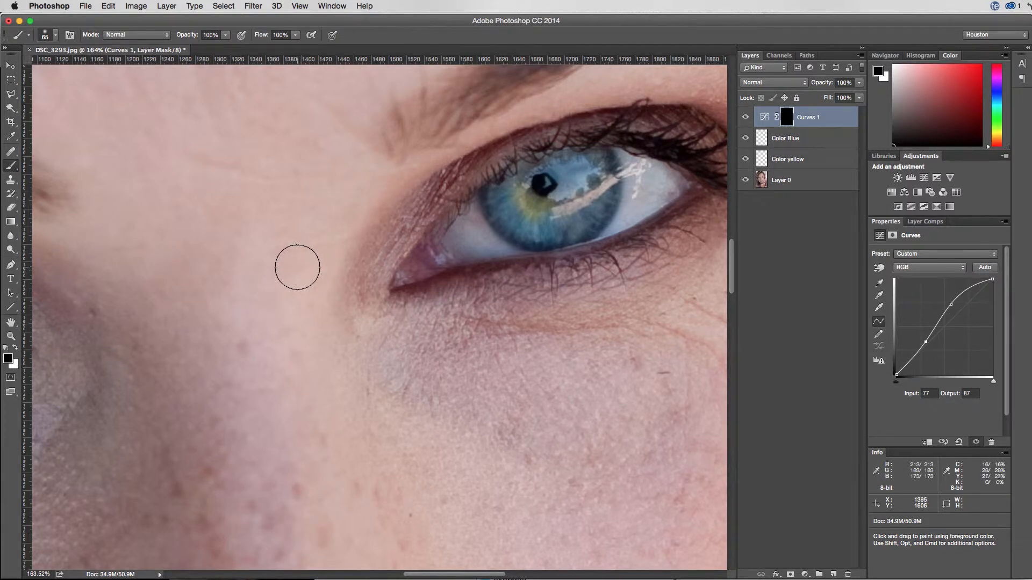
key("x")
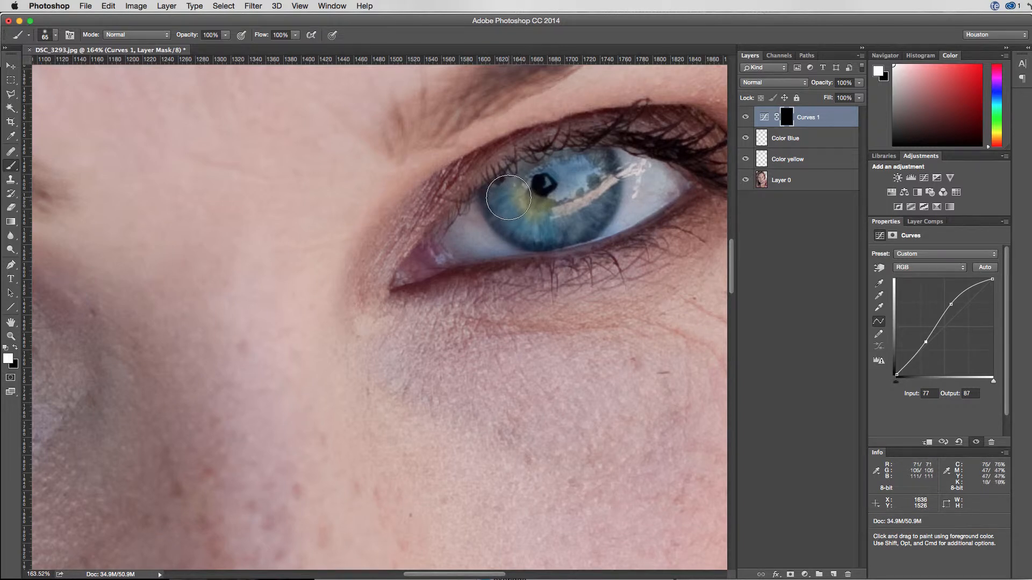
mouse_move(511, 200)
left_mouse_down()
mouse_move(569, 224)
mouse_move(548, 228)
mouse_move(534, 202)
left_mouse_up()
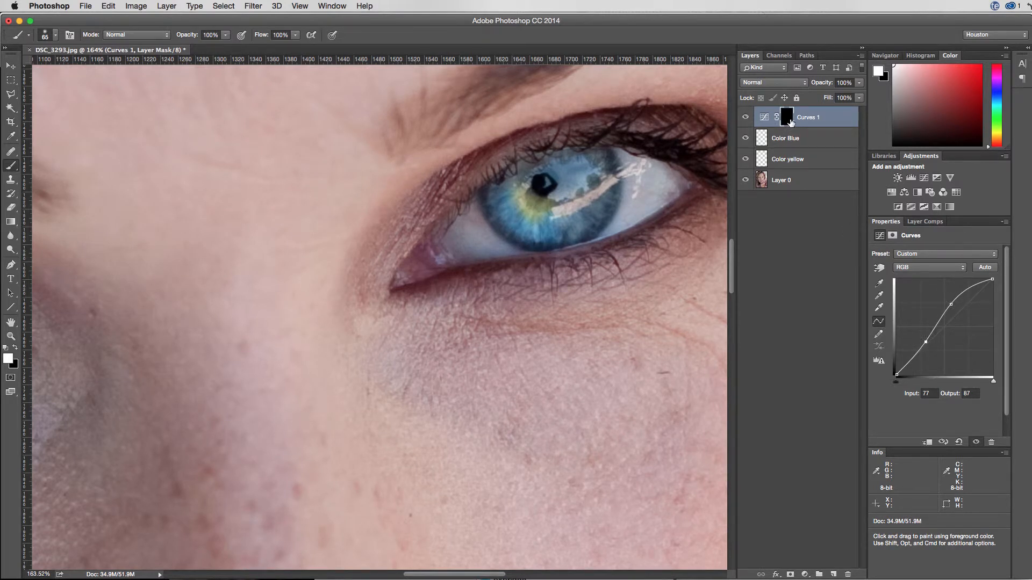
left_click_drag(599, 174, 591, 203)
key("super+z")
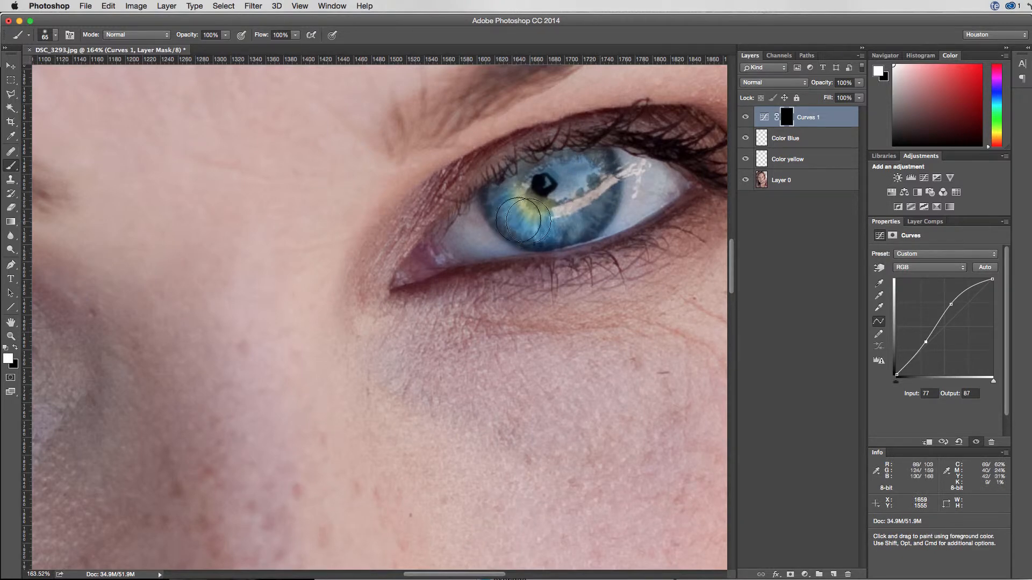
Paint white on the Curves 1 mask over the iris of the other eye, on the image's left side
key("space")
left_click_drag(266, 285, 668, 276)
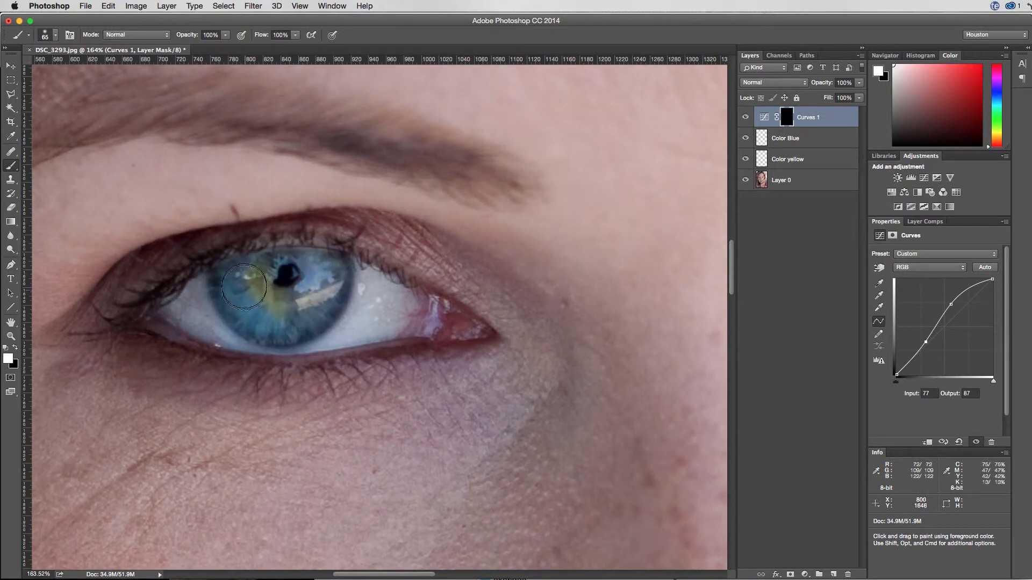
mouse_move(247, 298)
left_mouse_down()
mouse_move(278, 321)
mouse_move(224, 290)
mouse_move(287, 321)
mouse_move(289, 343)
left_mouse_up()
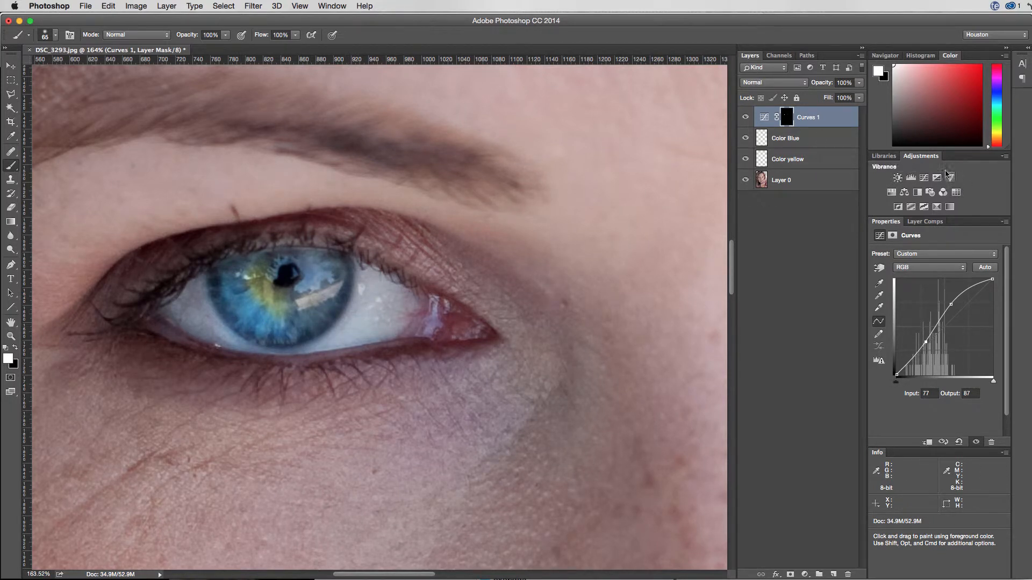
Add a second Curves adjustment layer with a darkening point at input 136, output 111, and fill its mask with black
left_click(925, 179)
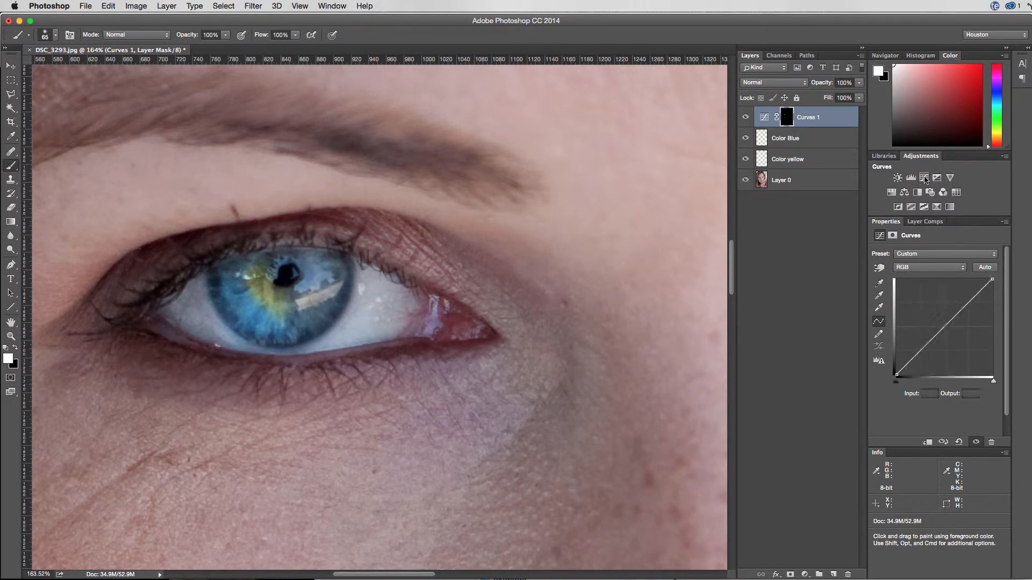
left_click_drag(942, 329, 948, 333)
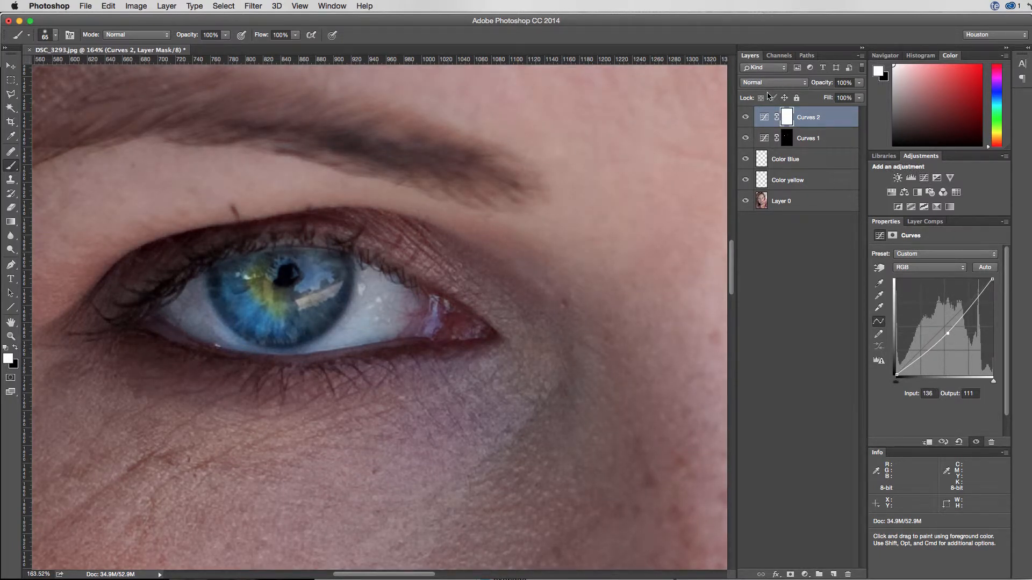
key("super+BackSpace")
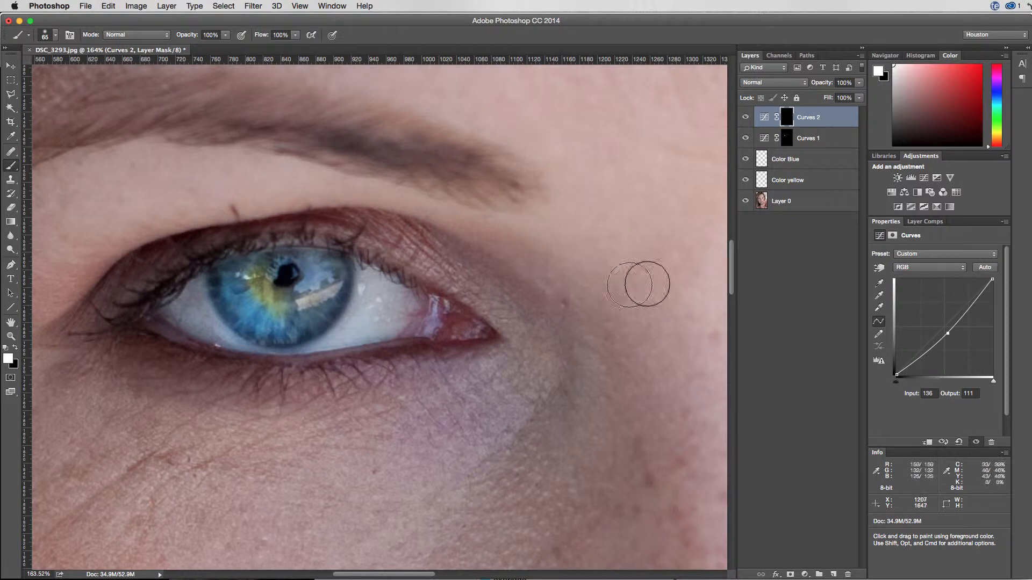
Paint white on the Curves 2 mask with a 20-pixel brush along the sides and lower rim of the left-hand iris
left_click_drag(645, 286, 608, 287)
left_click_drag(402, 263, 378, 263, "ctrl+alt")
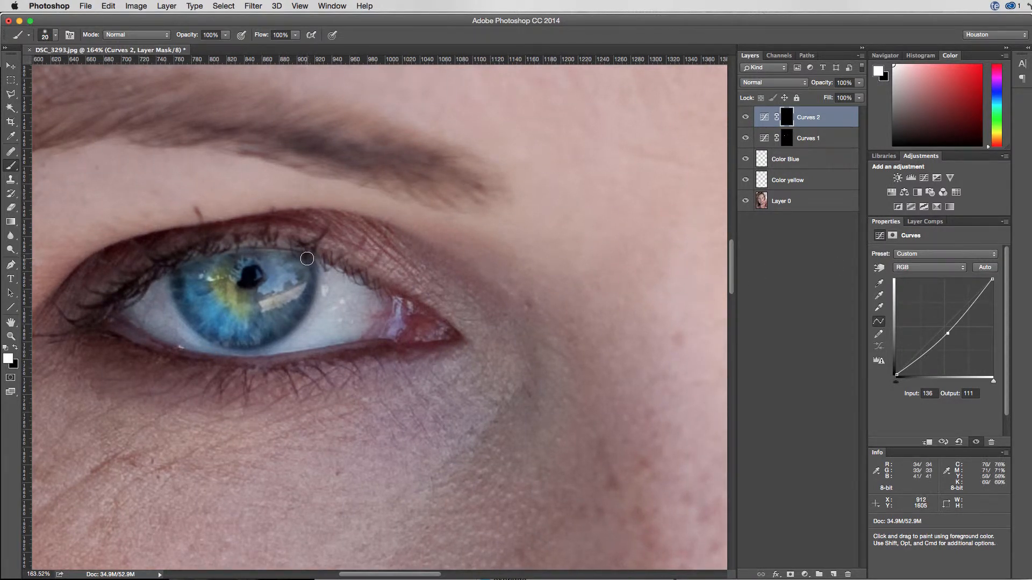
key("[")
mouse_move(309, 266)
left_mouse_down()
mouse_move(300, 309)
mouse_move(279, 331)
mouse_move(228, 340)
left_mouse_up()
left_click_drag(207, 332, 172, 272)
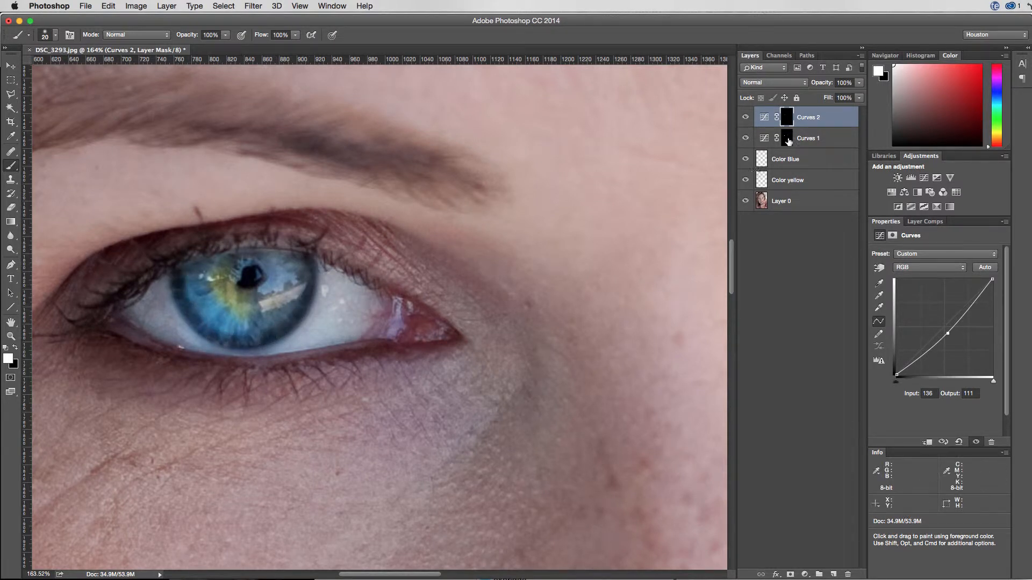
Paint white on the Curves 2 mask around the sides and lower rim of the right-hand iris
key("space")
left_click_drag(595, 250, 147, 290)
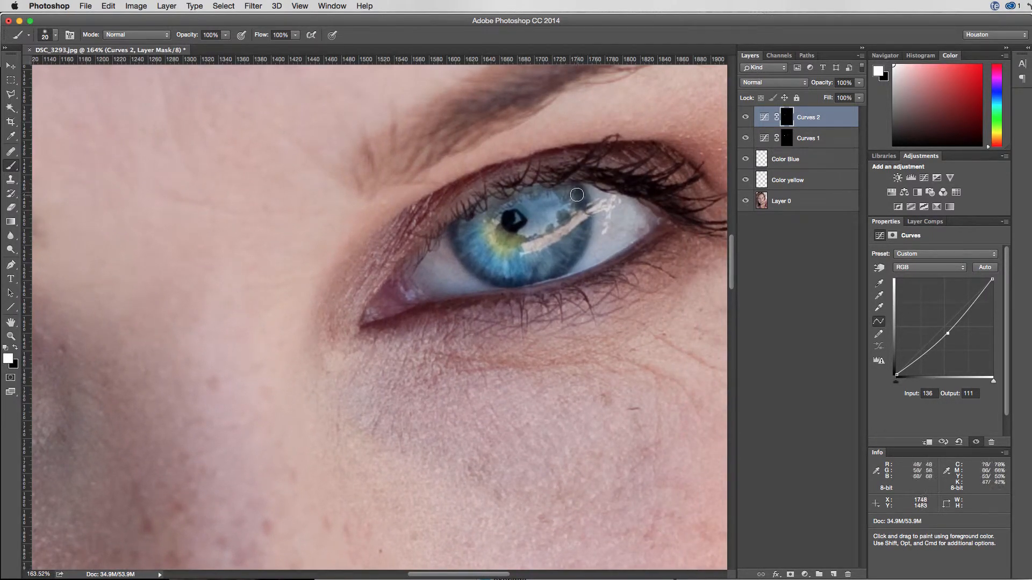
mouse_move(581, 190)
left_mouse_down()
mouse_move(589, 210)
mouse_move(573, 261)
mouse_move(513, 279)
mouse_move(486, 274)
mouse_move(465, 250)
mouse_move(456, 215)
left_mouse_up()
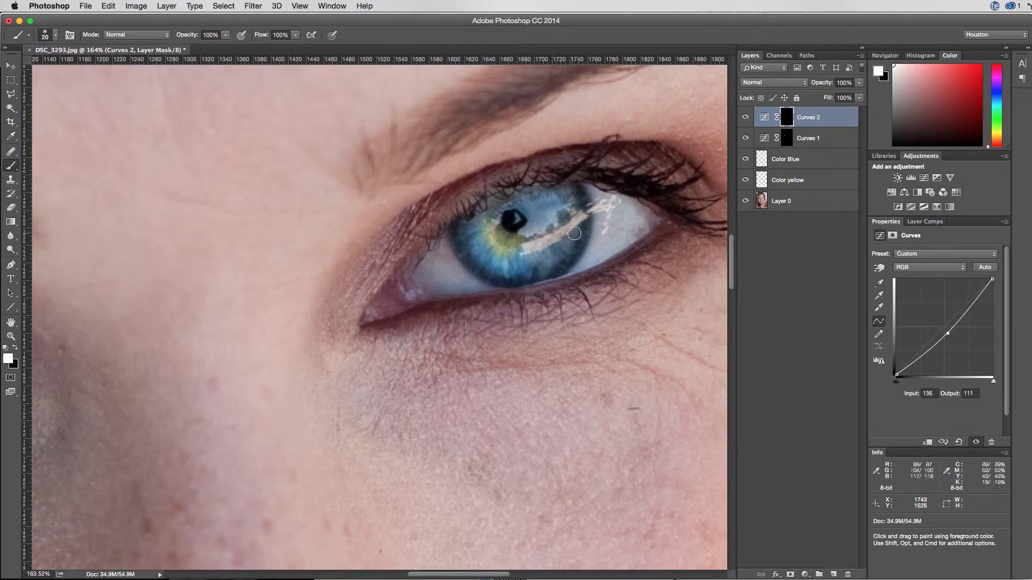
Compare both eyes with the Curves 2 rim darkening hidden and shown
key("z")
left_click_drag(645, 216, 573, 258)
key("b")
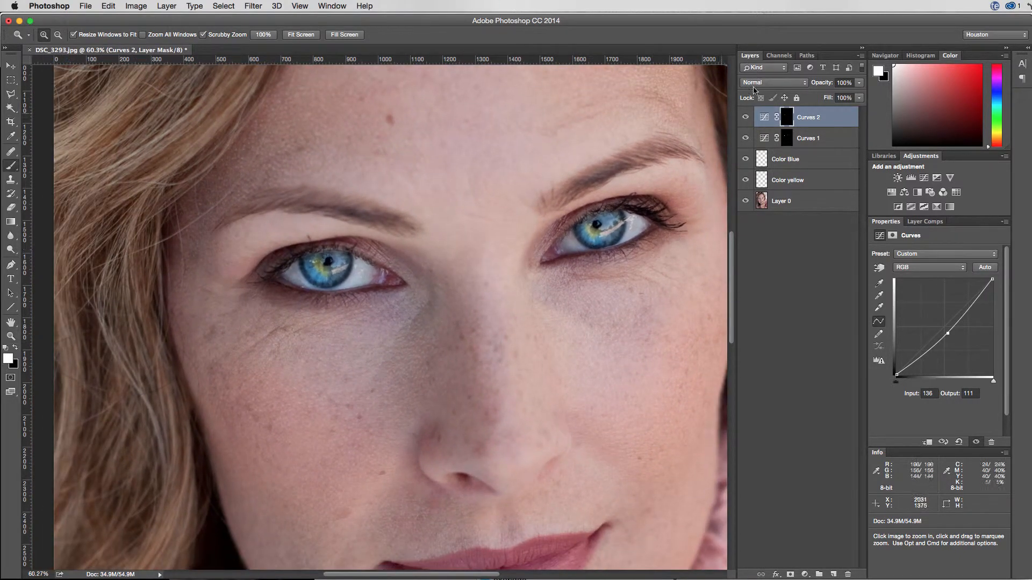
left_click(745, 118)
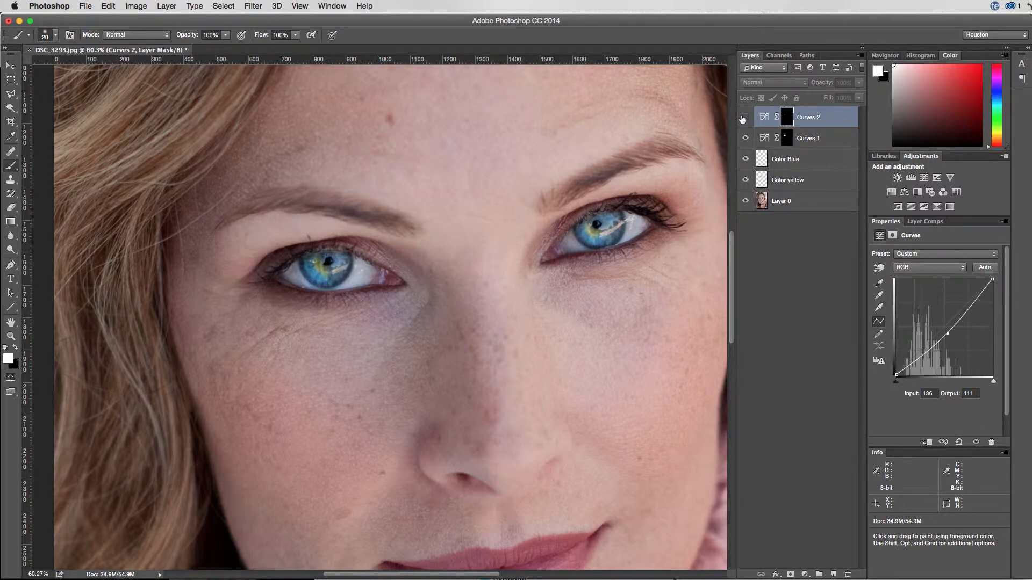
left_click(743, 117)
left_click(743, 118)
left_click(744, 118)
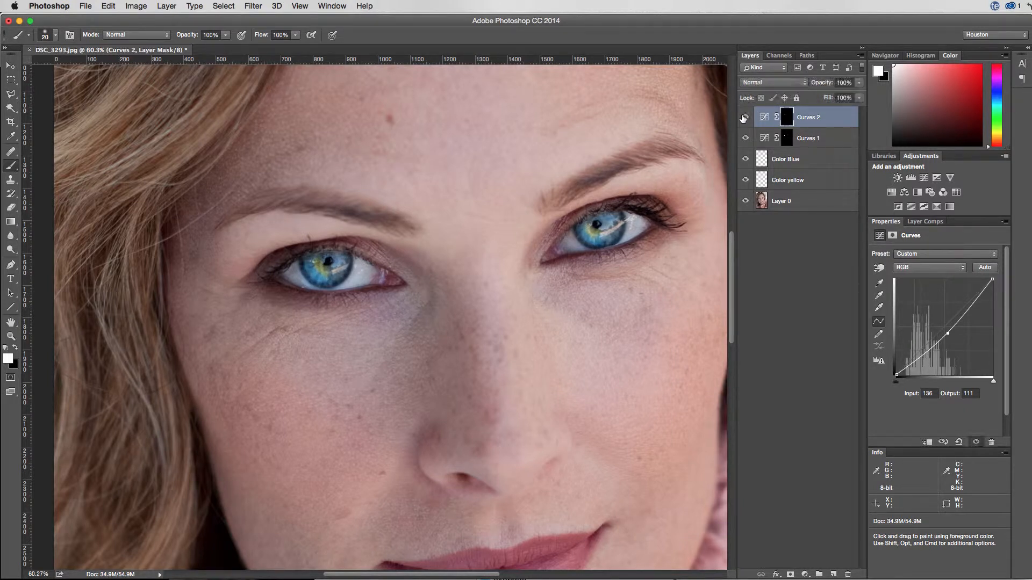
left_click(745, 118)
left_click(745, 119)
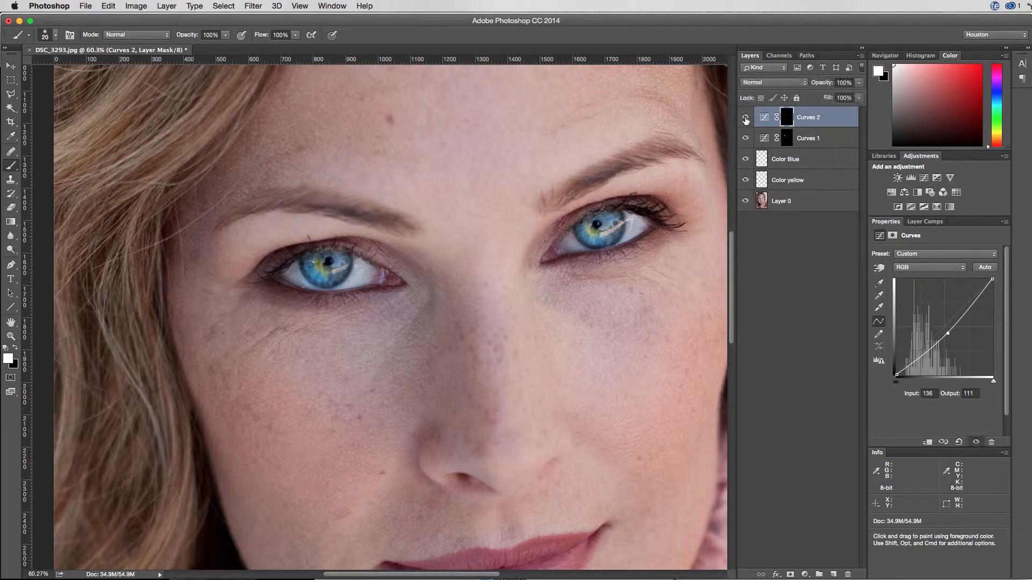
left_click(744, 118)
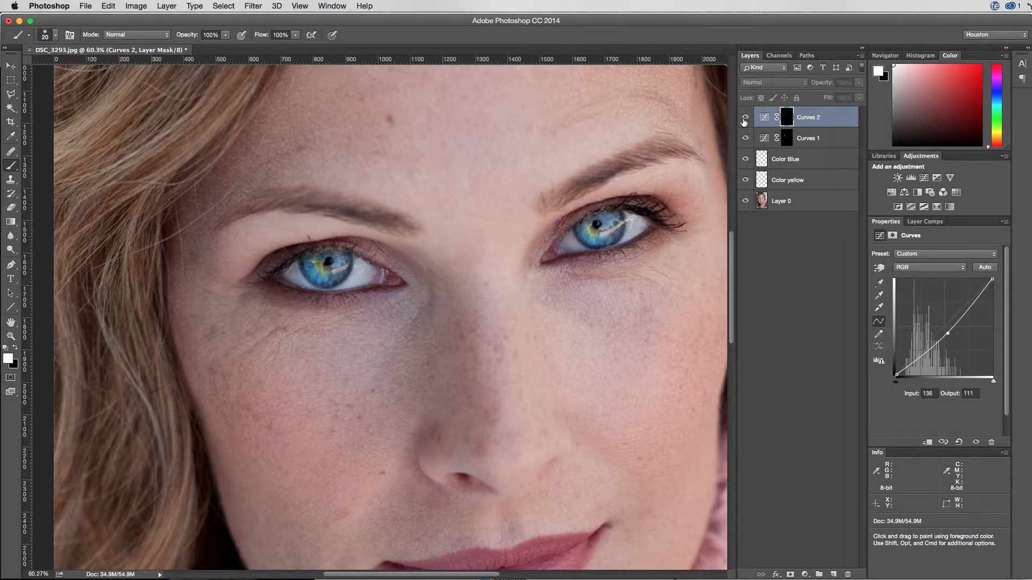
left_click(745, 118)
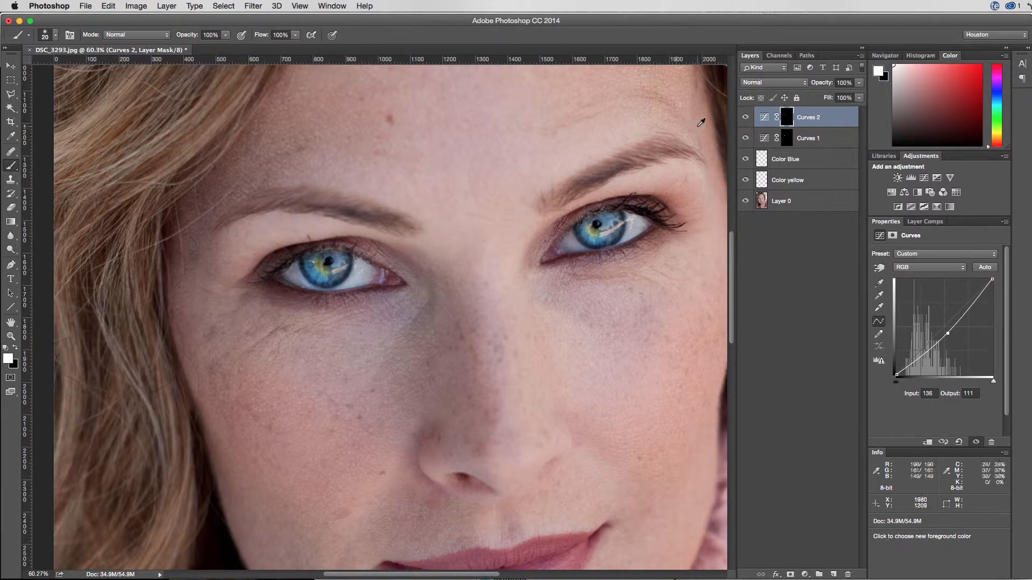
Display the Curves 2 mask on its own, try a 37.3-pixel feather on the painted rim, and reset it to 0 px
left_click(789, 118, "alt")
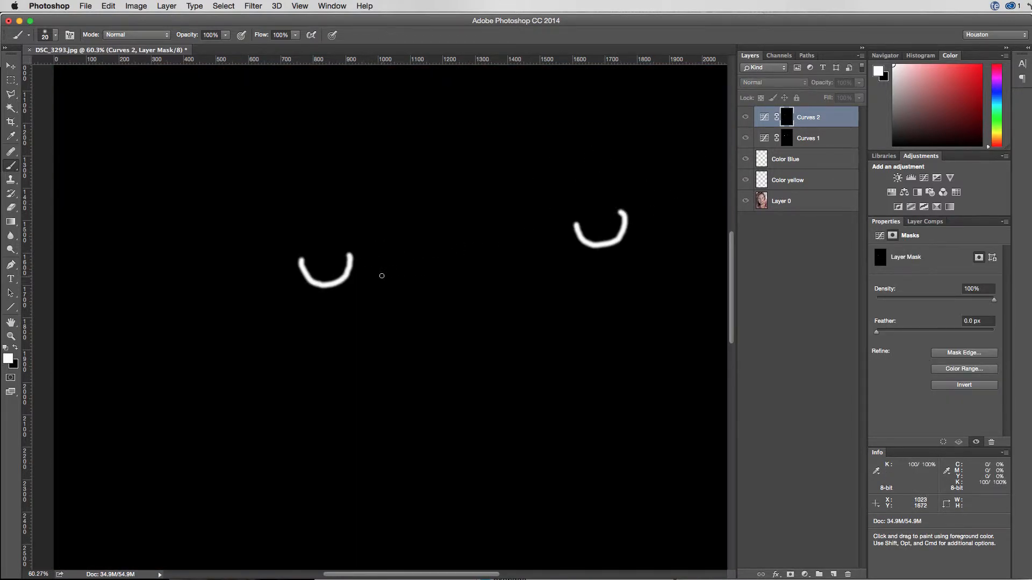
key("z")
left_click_drag(365, 272, 387, 267)
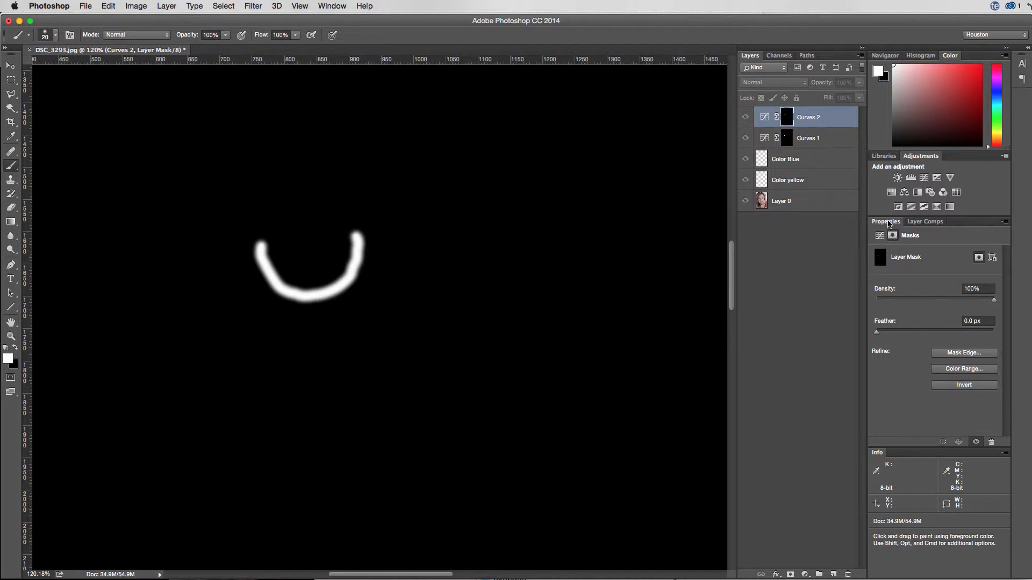
left_click(894, 237)
left_click_drag(882, 334, 936, 334)
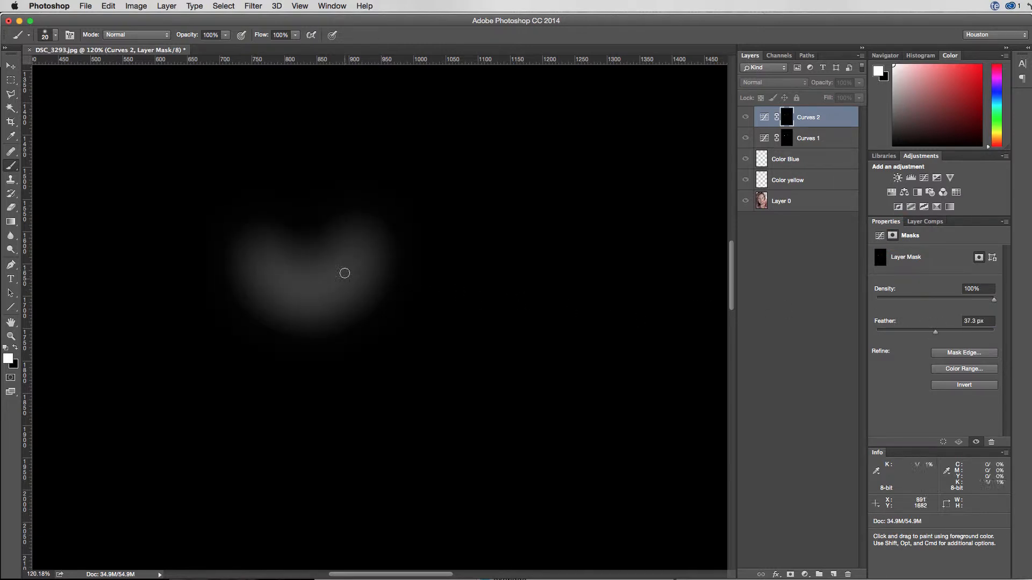
key("super+z")
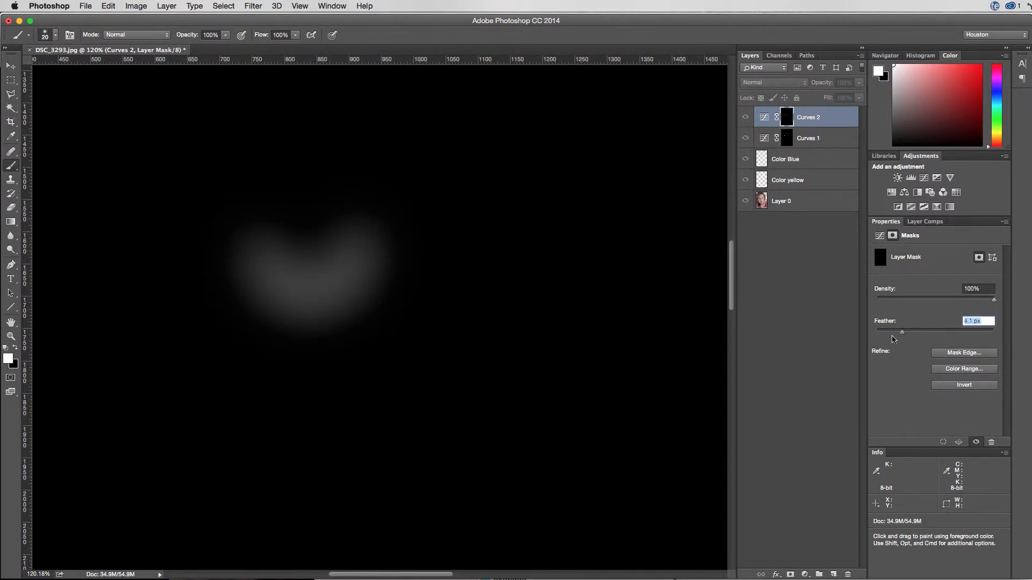
left_click_drag(903, 333, 863, 335)
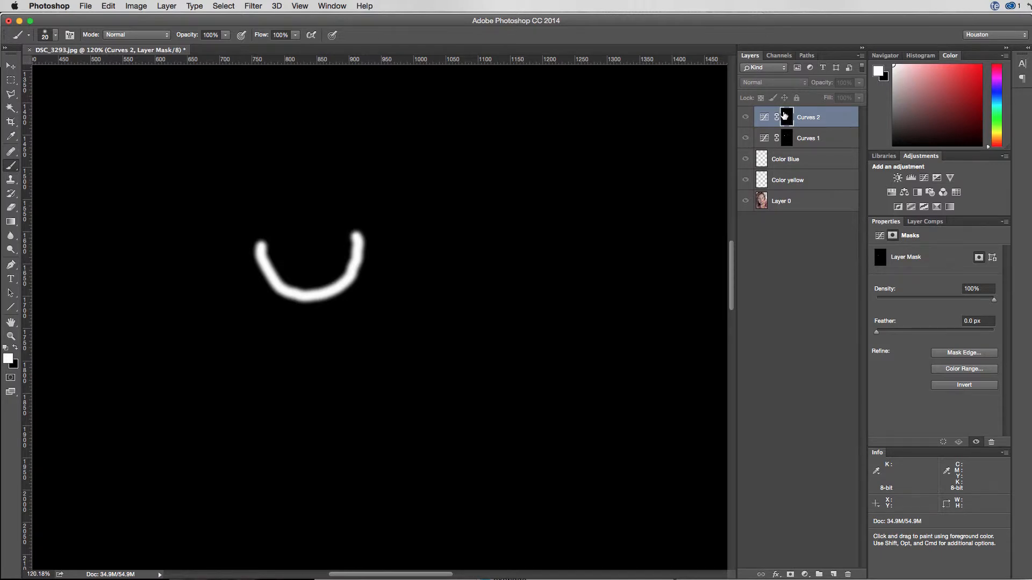
left_click(787, 116, "alt")
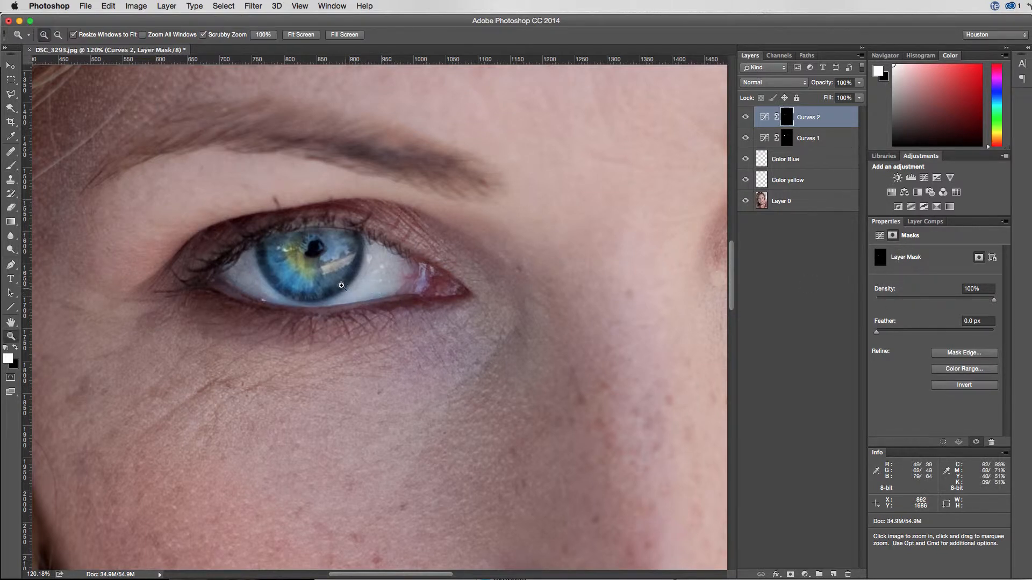
Try a slight feather on the Curves 2 mask while viewing the left-hand iris closely, and reset it to 0 px
left_click(362, 293)
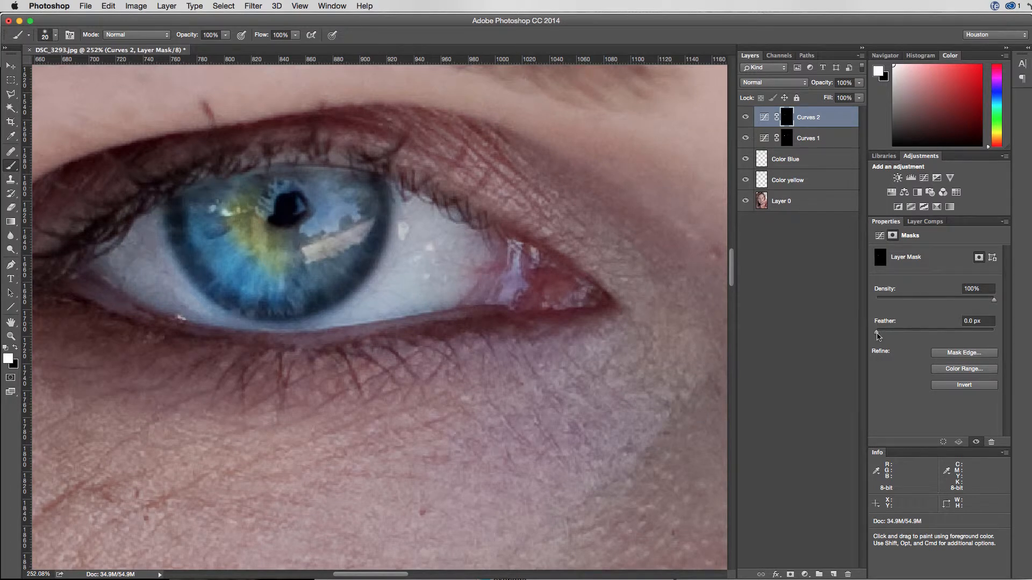
left_click_drag(878, 336, 886, 339)
mouse_move(890, 335)
left_mouse_down()
mouse_move(903, 336)
mouse_move(875, 336)
left_mouse_up()
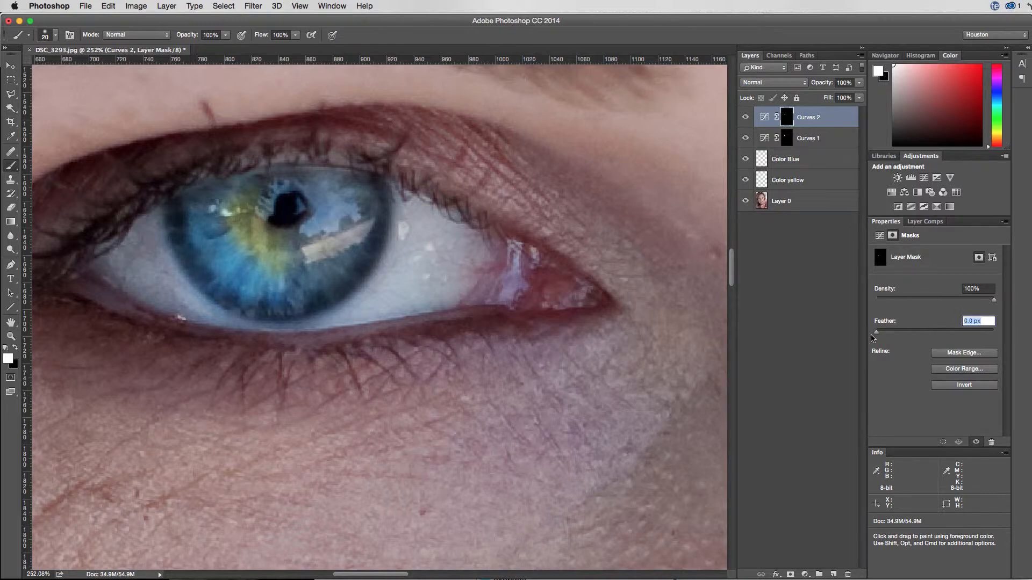
Compare the iris rim with Curves 2 hidden and shown, and examine both eyes within the whole face
left_click(746, 119)
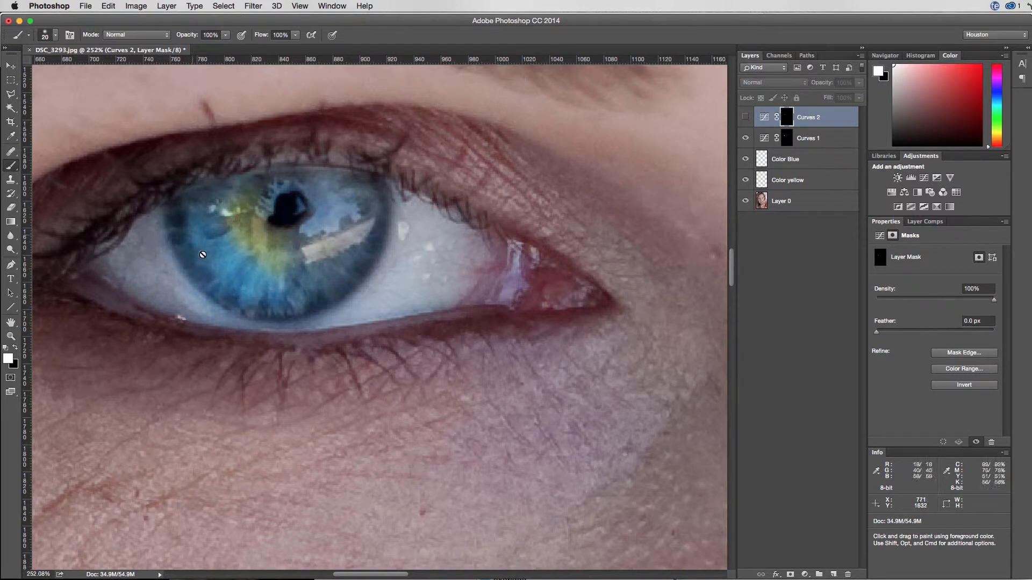
left_click(745, 118)
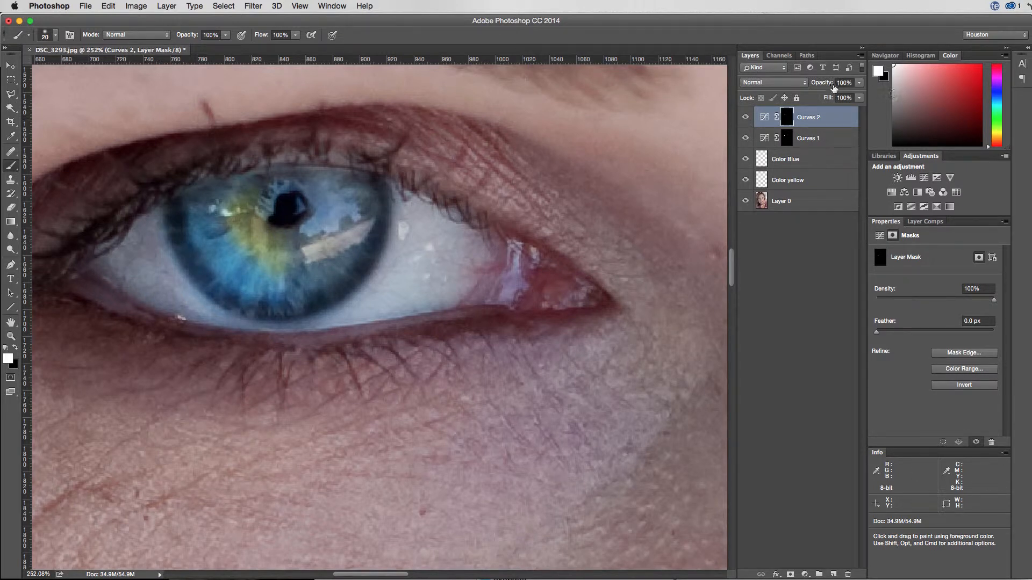
left_click_drag(834, 87, 855, 98)
key("super+minus")
key("super+minus")
key("super+minus")
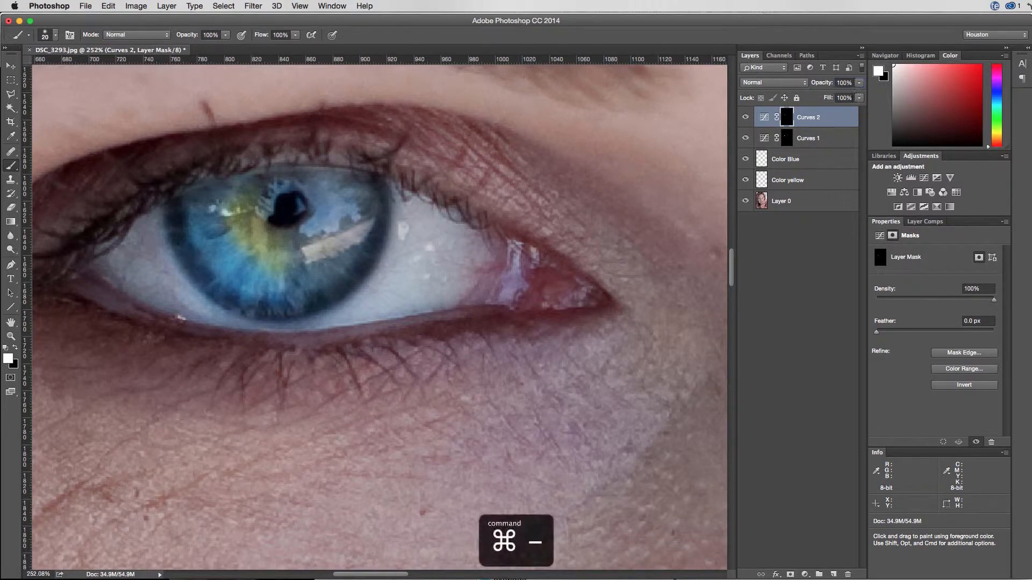
key("super+minus")
key("super+minus")
key("super+minus")
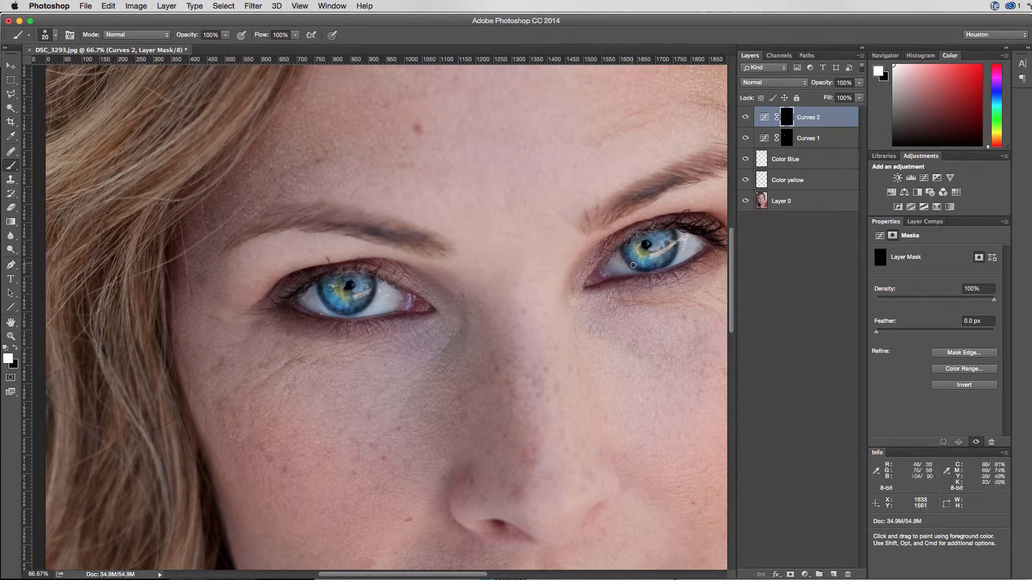
left_click_drag(876, 331, 795, 289)
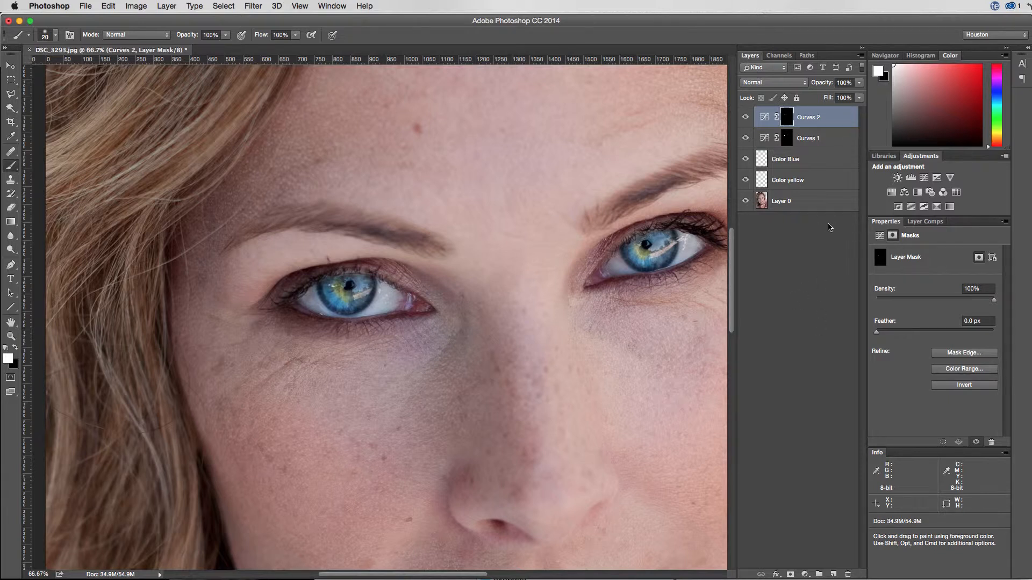
Stamp all visible layers into a new merged layer at the top of the layer stack
scroll(516, 233, "right", 5)
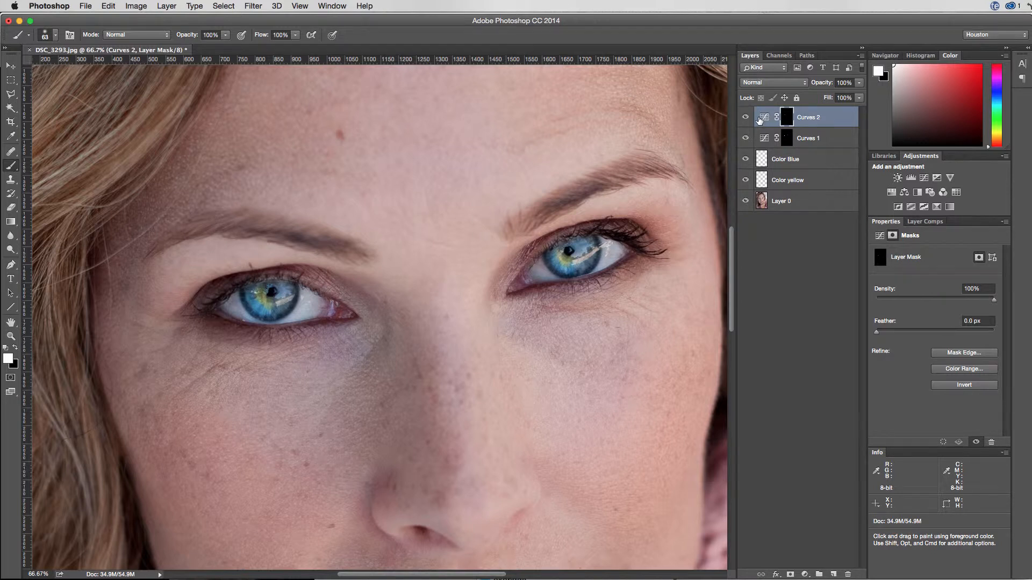
key("super+alt+shift+e")
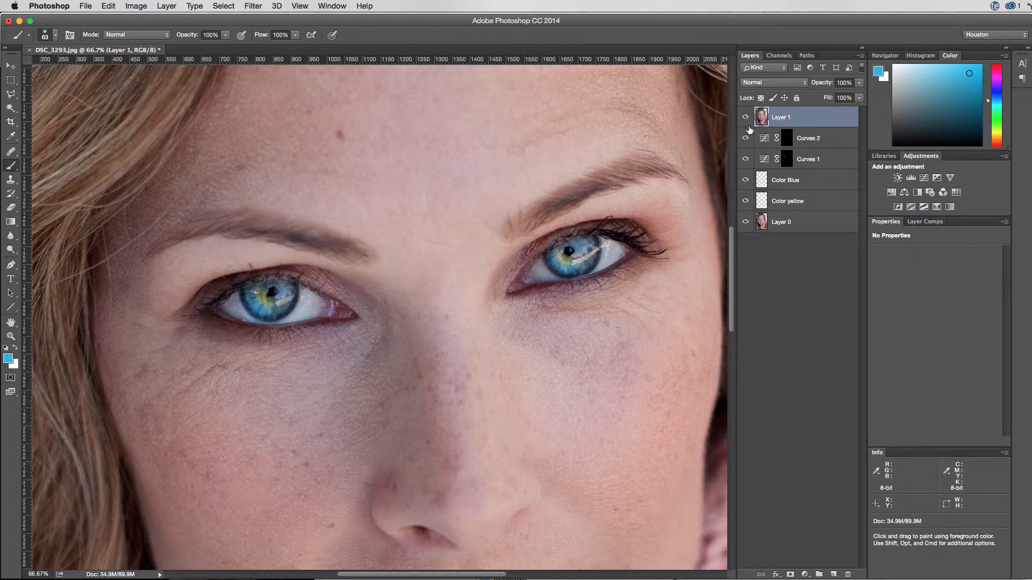
Toggle the visibility of the merged layer and the layers beneath it to compare the retouched eyes before and after
left_click_drag(746, 138, 743, 225)
left_click(746, 117)
left_click_drag(746, 139, 745, 225)
left_click(745, 117)
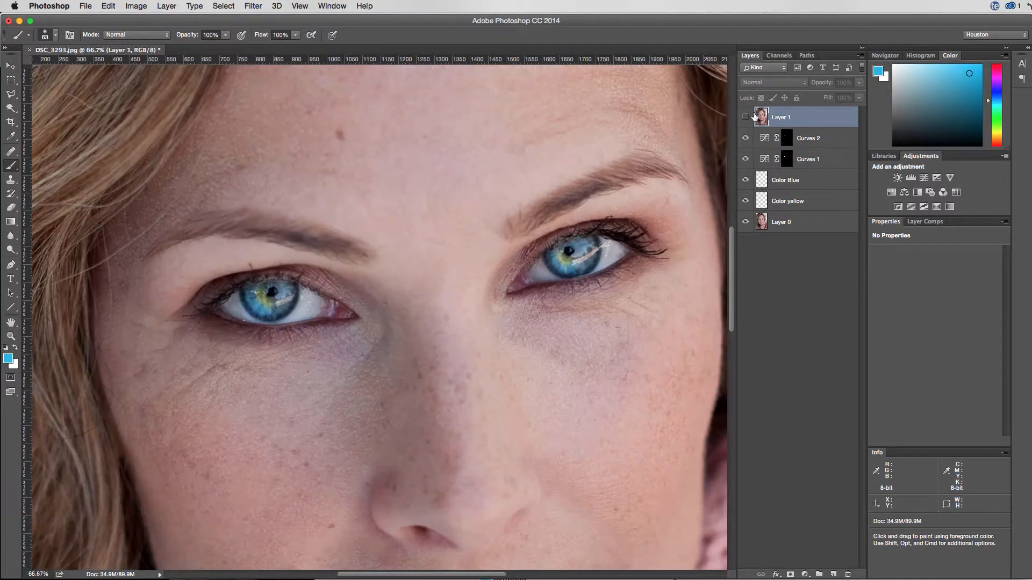
Compare both eyes with only Layer 1 hidden and shown, leaving it visible
left_click(746, 117)
left_click(745, 118)
left_click(745, 118)
left_click(745, 117)
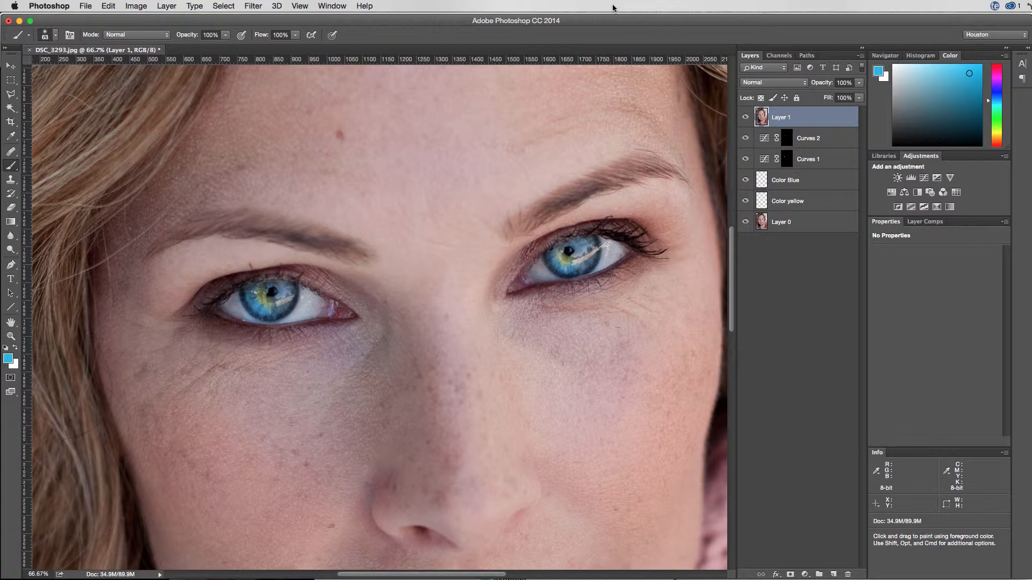
Desaturate Layer 1 and set its blend mode to Soft Light at 100% opacity
key("shift+super+u")
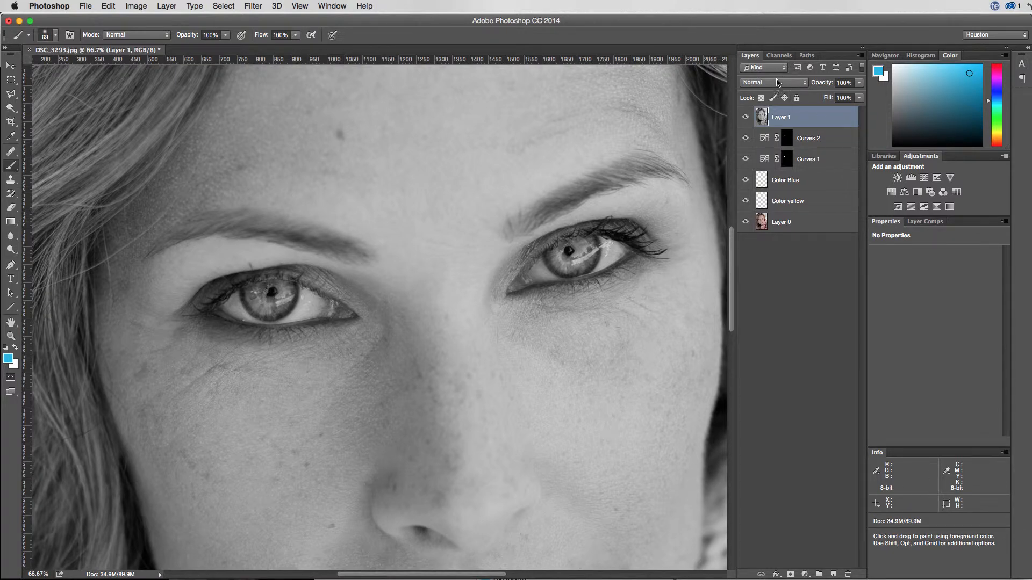
left_click(778, 82)
left_click(780, 205)
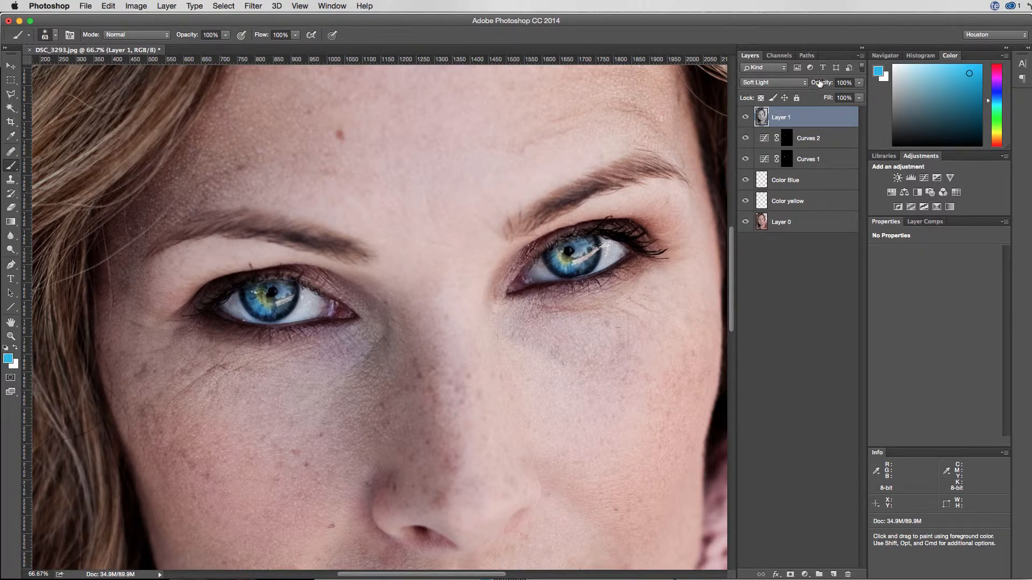
left_click_drag(819, 82, 772, 90)
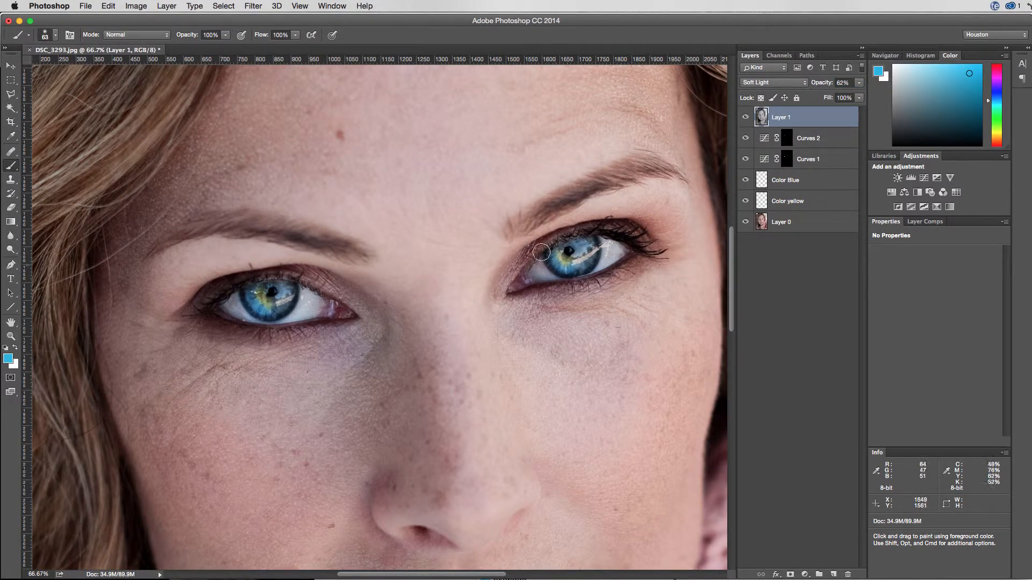
left_click_drag(821, 83, 912, 81)
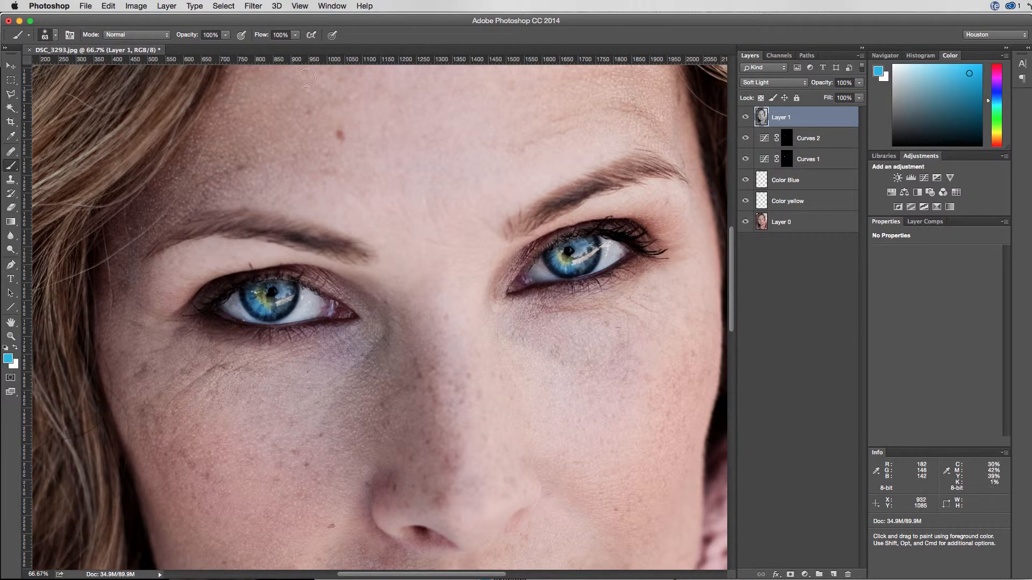
left_click(252, 7)
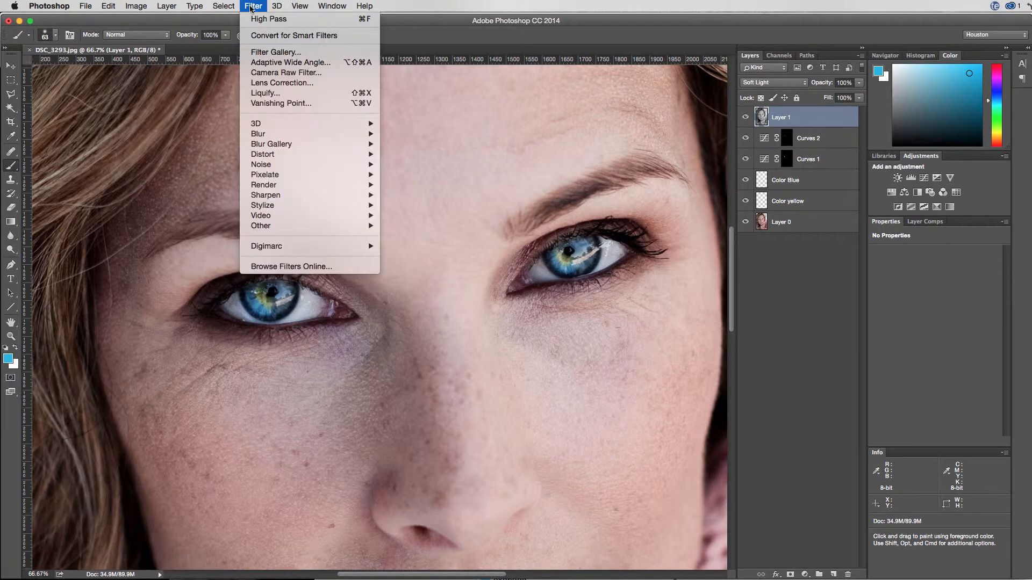
mouse_move(350, 226)
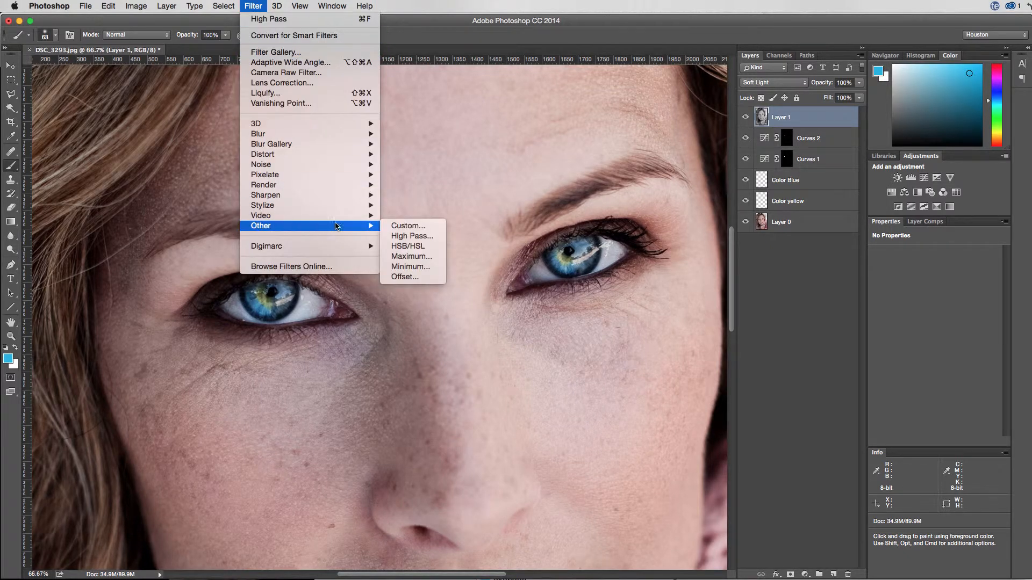
left_click(440, 225)
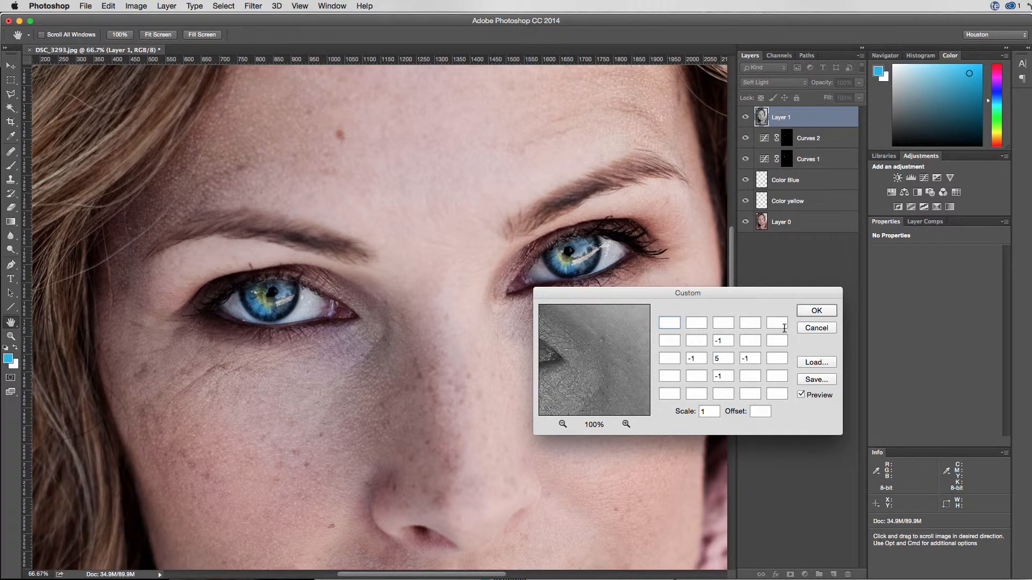
left_click(811, 330)
Apply a High Pass filter with a radius of 20.4 pixels to Layer 1, previewing the effect around the eye
left_click(253, 6)
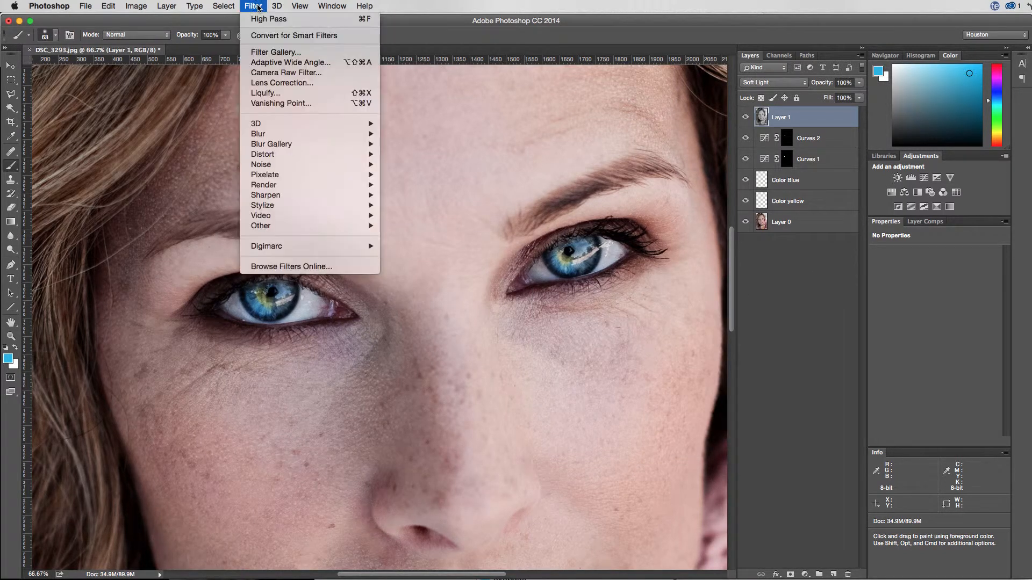
mouse_move(309, 226)
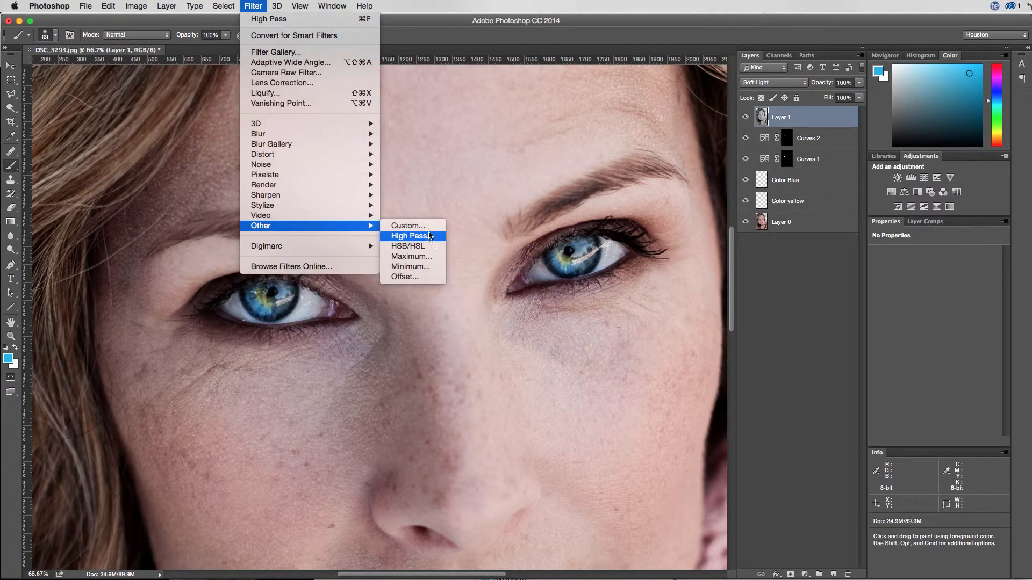
left_click(430, 235)
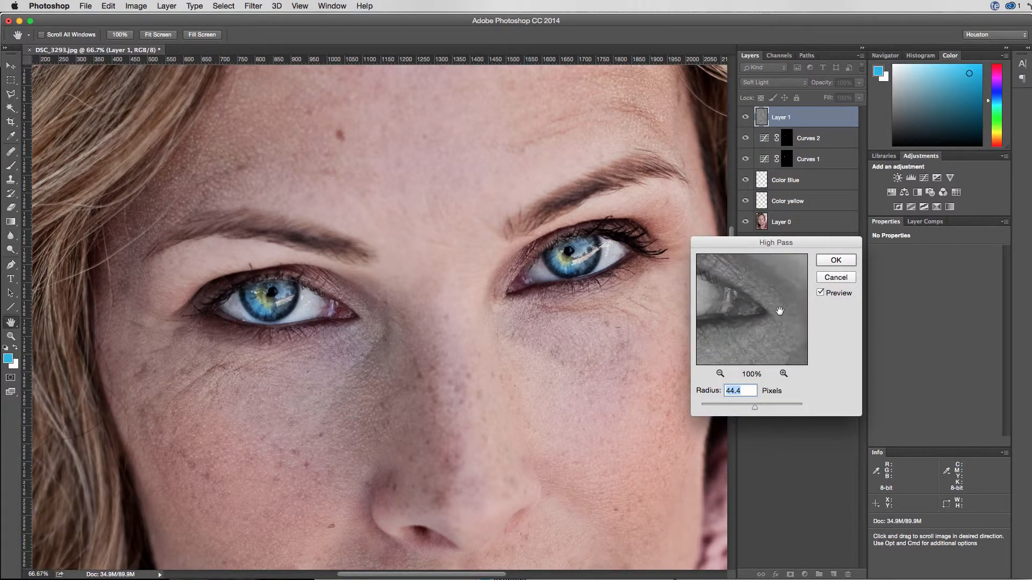
left_click_drag(779, 311, 705, 311)
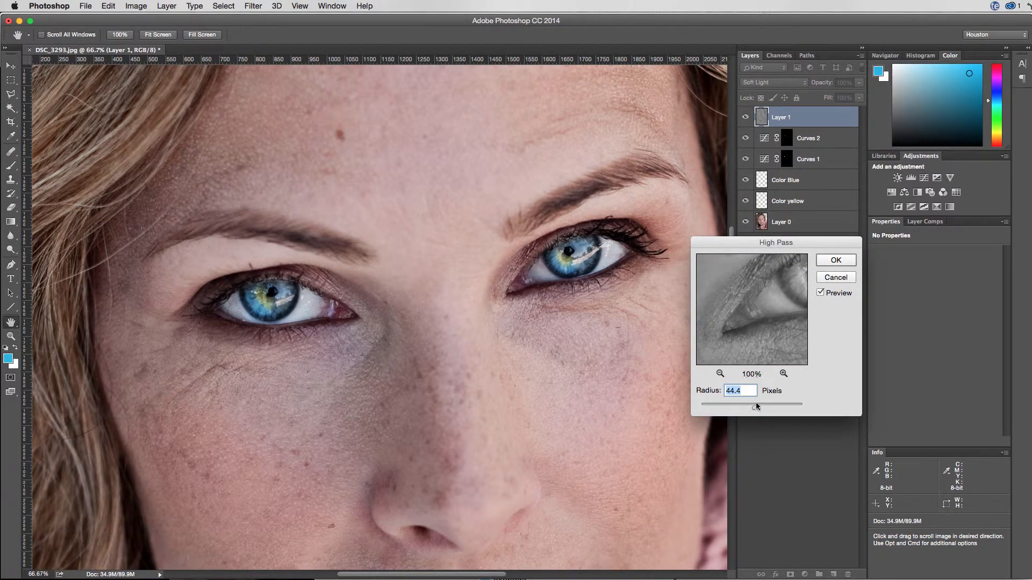
left_click_drag(757, 411, 717, 408)
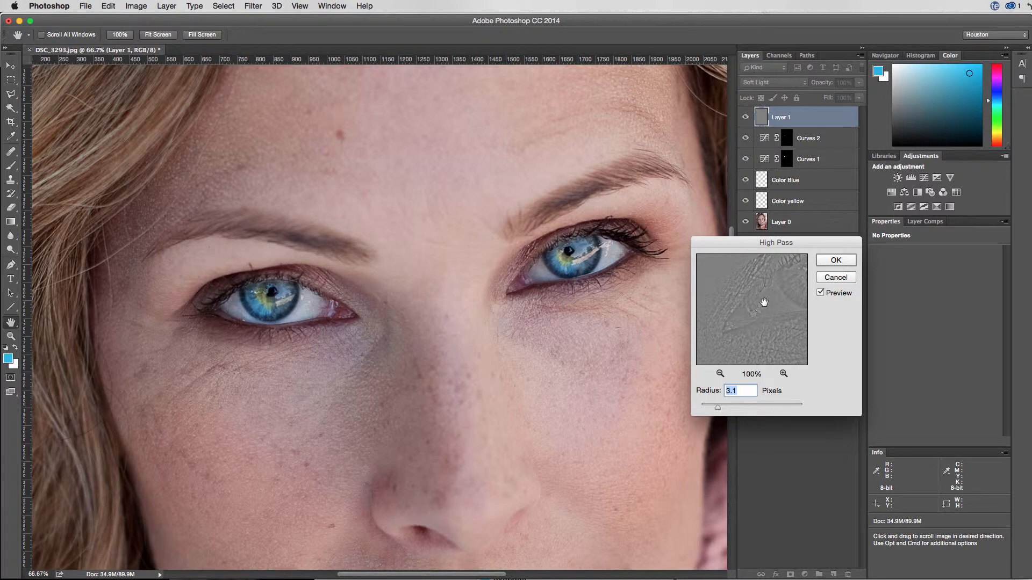
left_click_drag(763, 303, 765, 290)
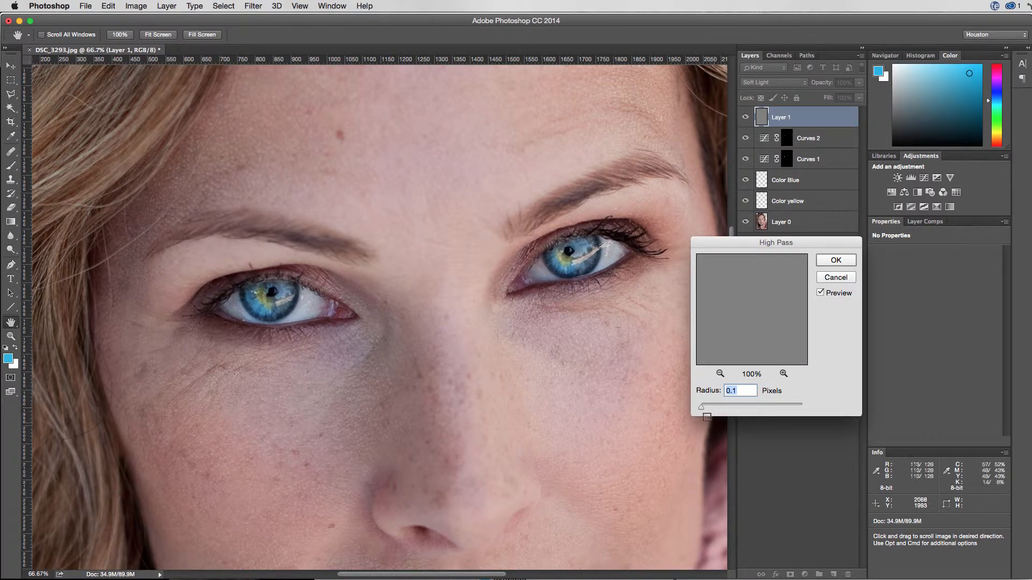
left_click_drag(703, 408, 735, 409)
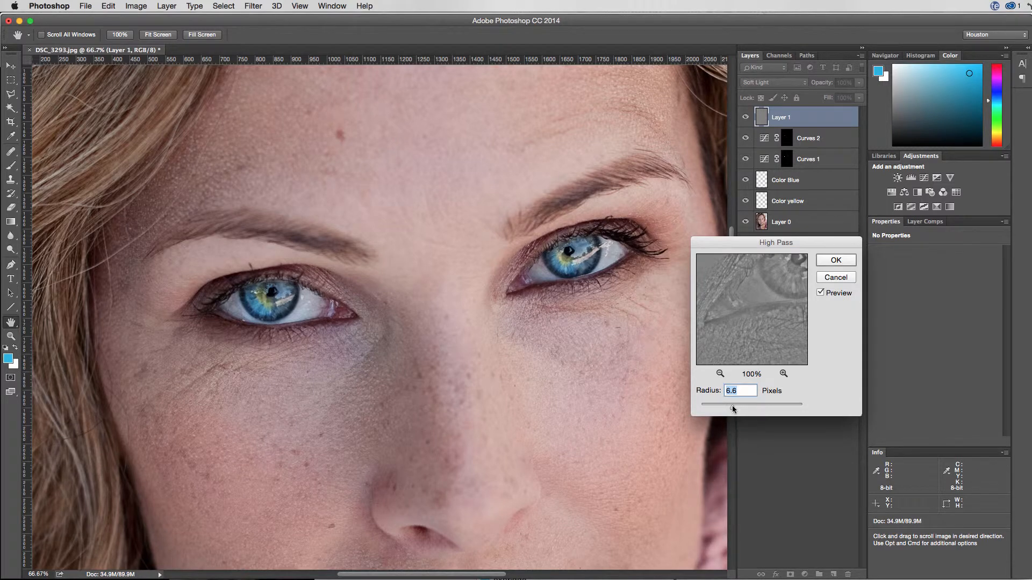
left_click_drag(732, 407, 753, 408)
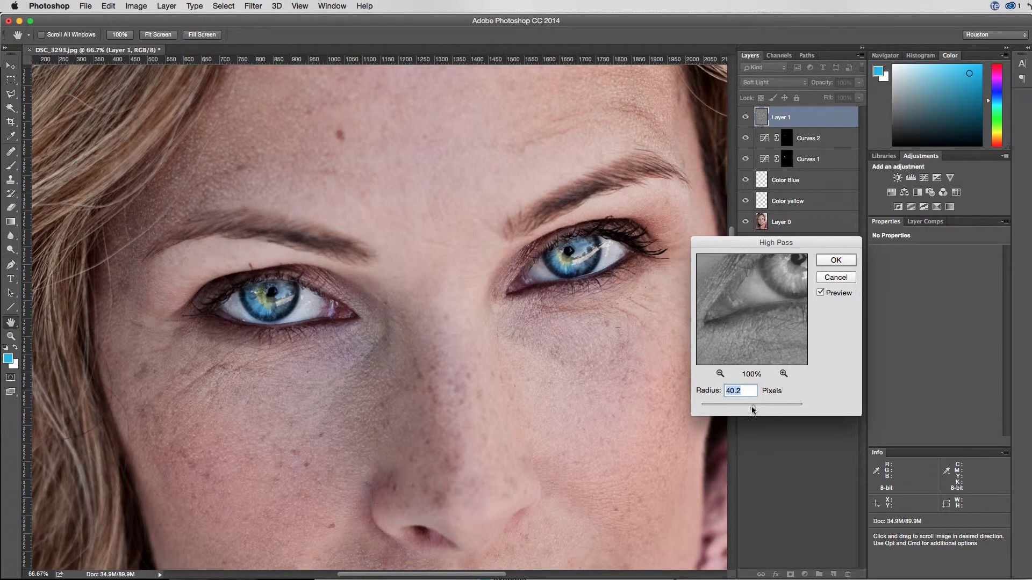
mouse_move(750, 409)
left_mouse_down()
mouse_move(724, 406)
mouse_move(736, 405)
left_mouse_up()
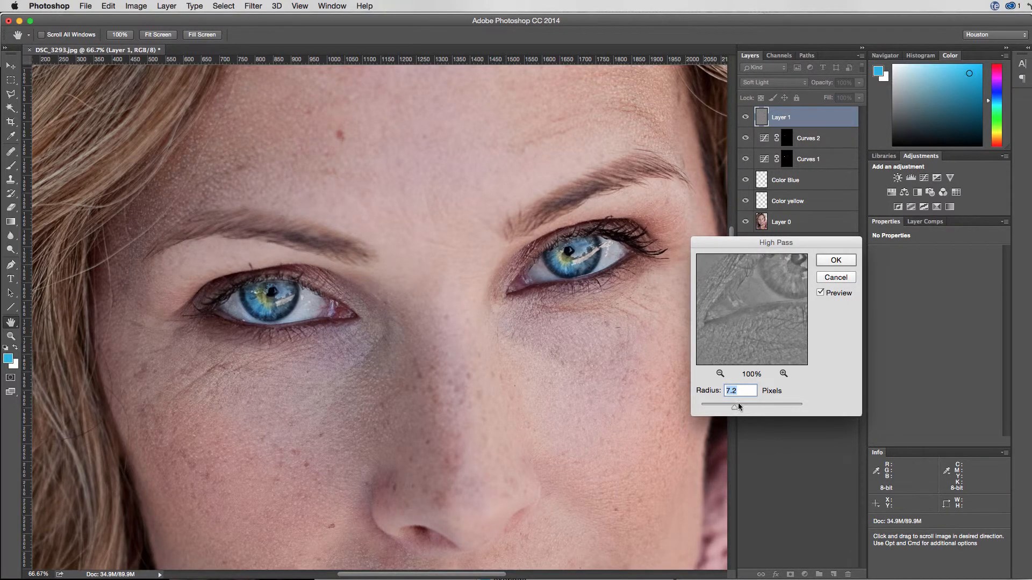
left_click_drag(738, 409, 747, 406)
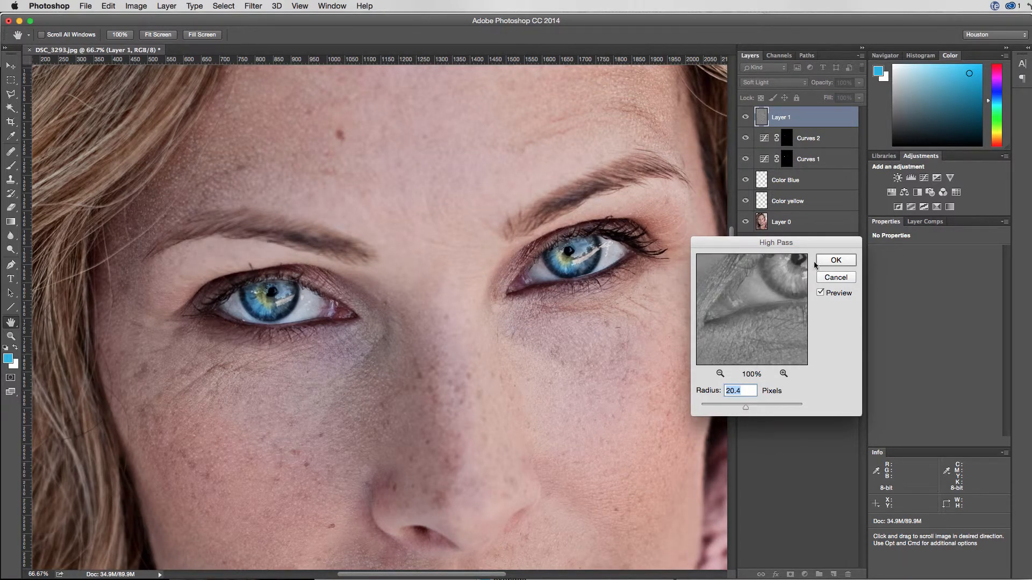
left_click(832, 259)
Add a black layer mask to Layer 1 to hide the High Pass sharpening everywhere
key("b")
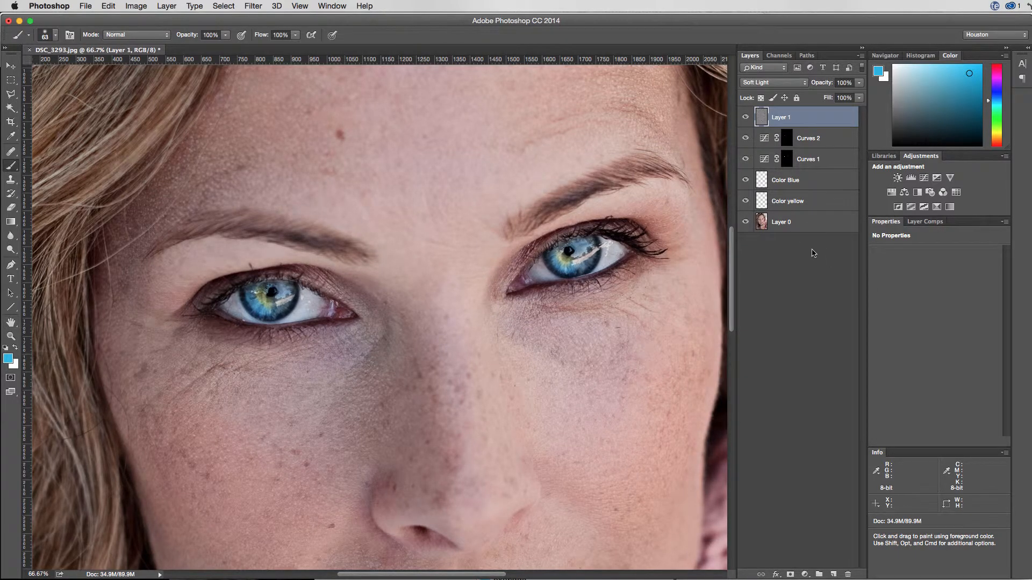
left_click(794, 574)
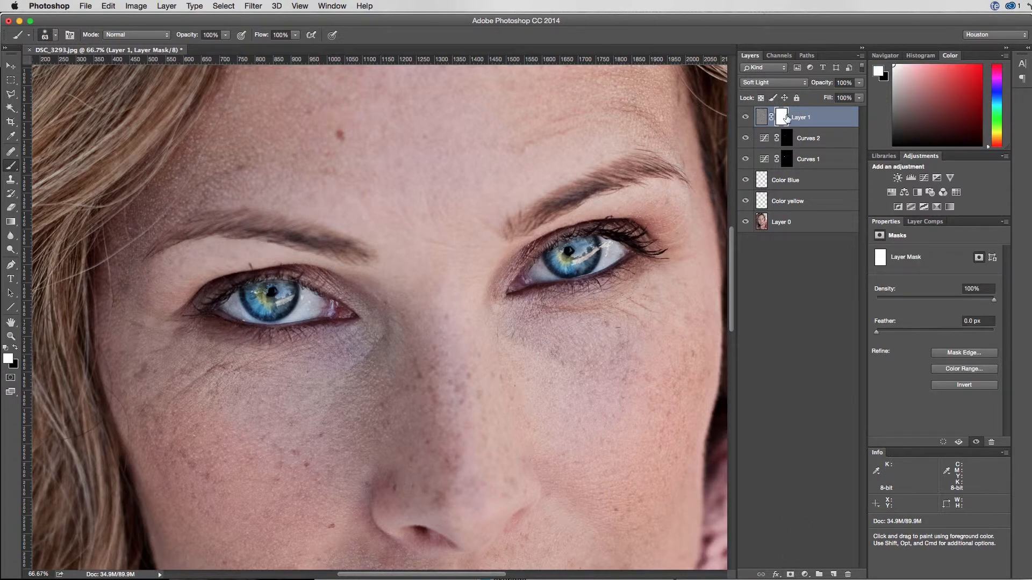
key("super+z")
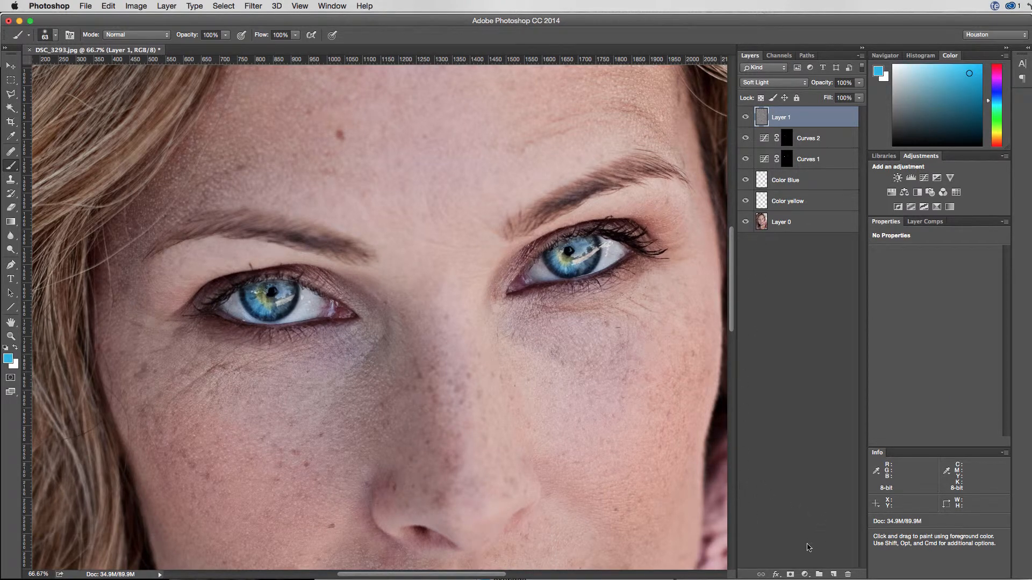
left_click(790, 574, "alt")
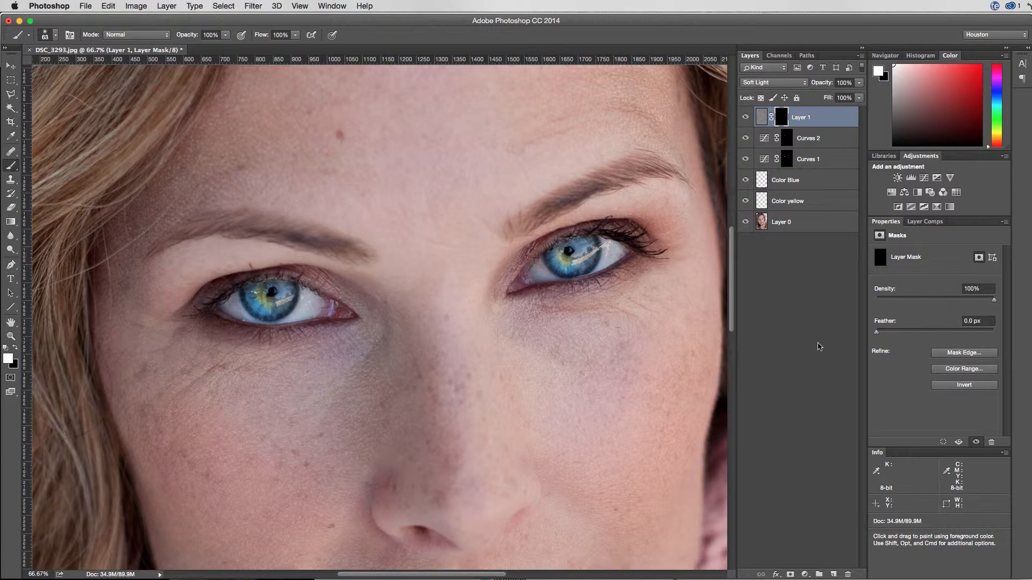
Paint white on the Layer 1 mask over both irises and pupils to reveal the sharpening only there
key("z")
left_click(604, 248)
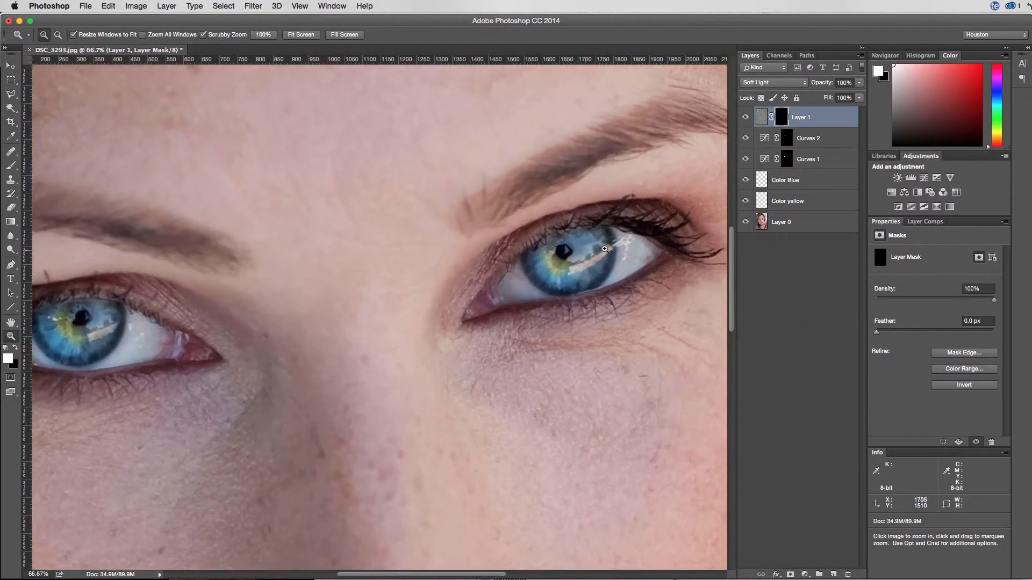
left_click(605, 249)
key("b")
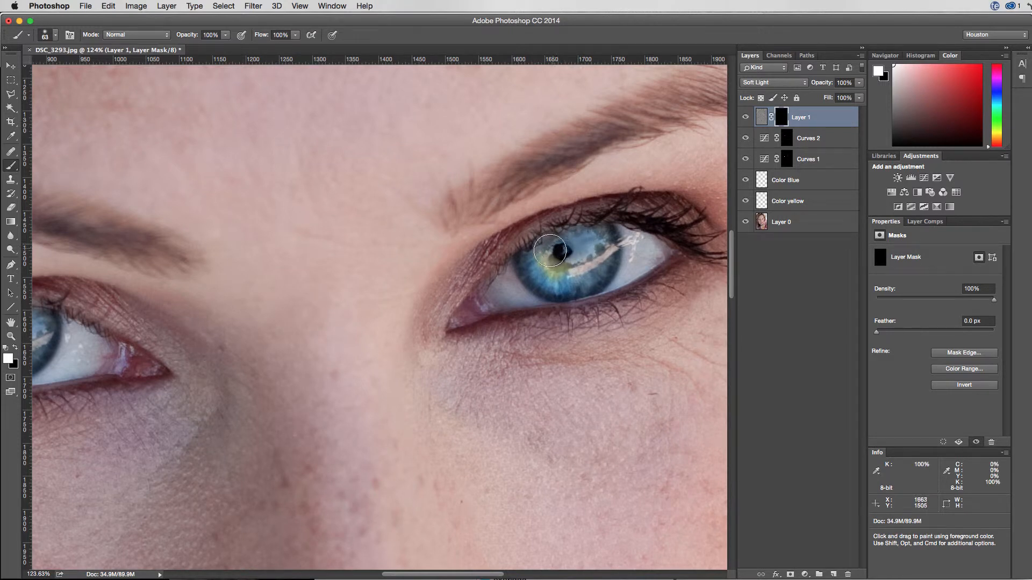
mouse_move(549, 251)
left_mouse_down()
mouse_move(543, 272)
mouse_move(559, 281)
mouse_move(534, 265)
mouse_move(568, 286)
mouse_move(595, 266)
mouse_move(580, 266)
mouse_move(586, 249)
mouse_move(539, 261)
mouse_move(576, 279)
mouse_move(611, 251)
mouse_move(557, 254)
left_mouse_up()
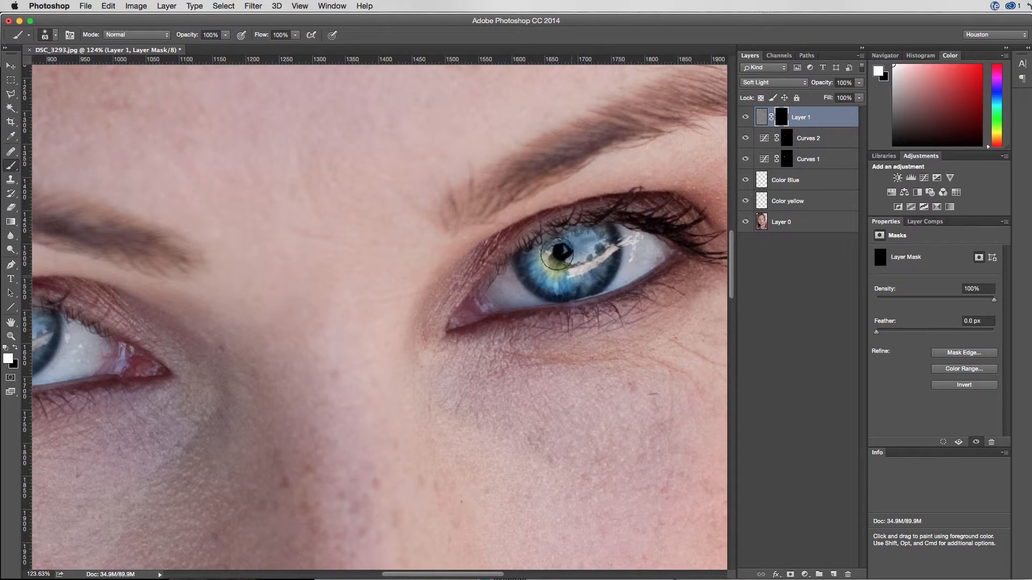
left_click_drag(161, 307, 475, 274)
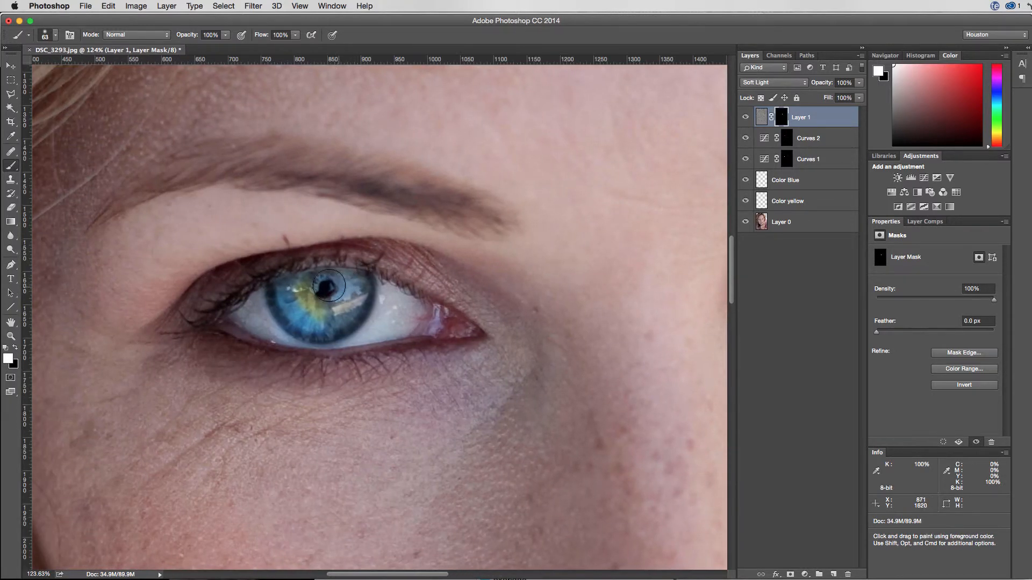
mouse_move(329, 285)
left_mouse_down()
mouse_move(299, 292)
mouse_move(296, 310)
mouse_move(338, 317)
mouse_move(298, 297)
mouse_move(297, 314)
mouse_move(330, 324)
mouse_move(358, 286)
mouse_move(323, 315)
mouse_move(293, 290)
mouse_move(324, 316)
mouse_move(353, 301)
mouse_move(302, 314)
left_mouse_up()
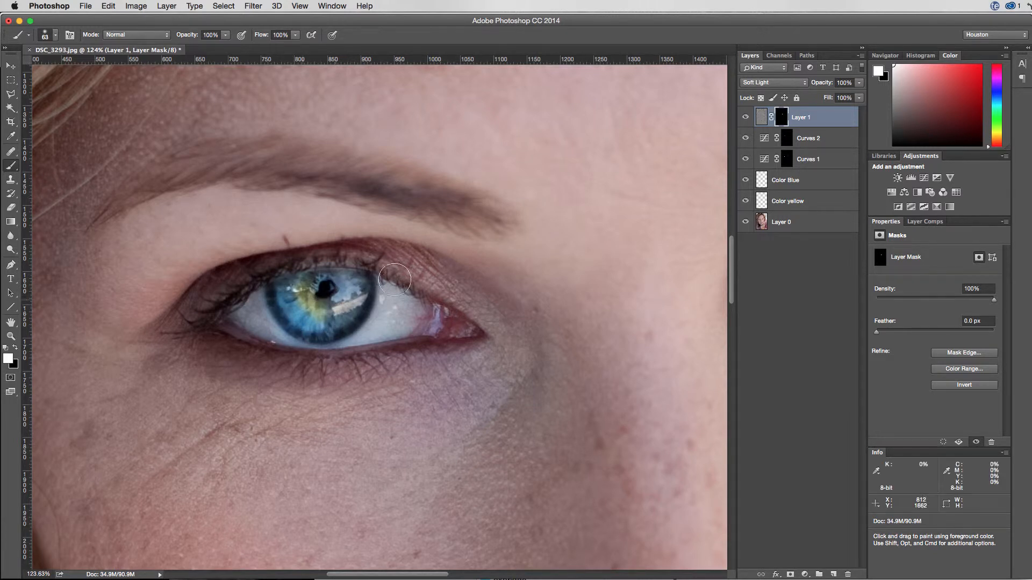
left_click_drag(532, 237, 268, 274)
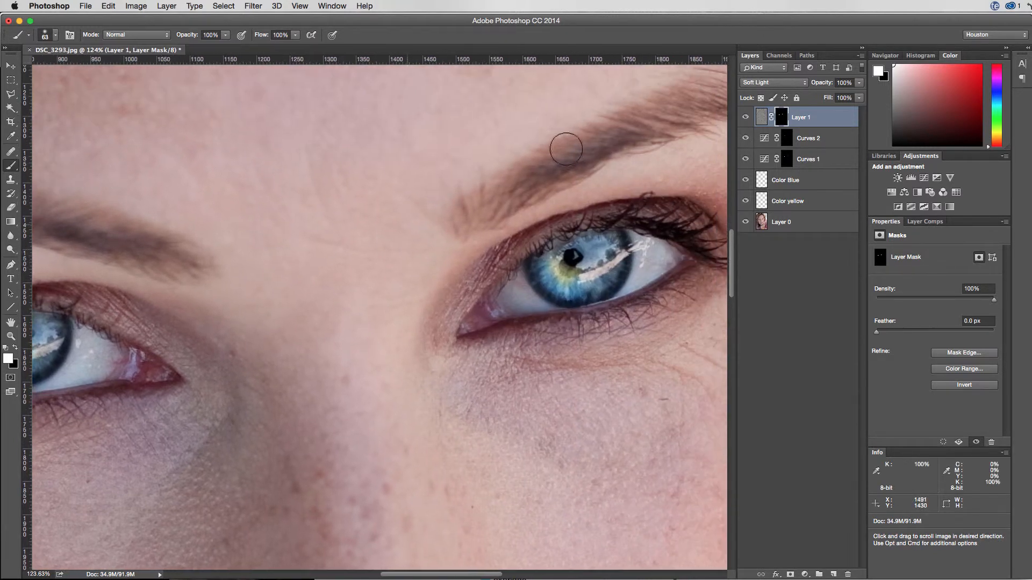
Compare the irises with the masked sharpening layer hidden and shown
left_click(746, 118)
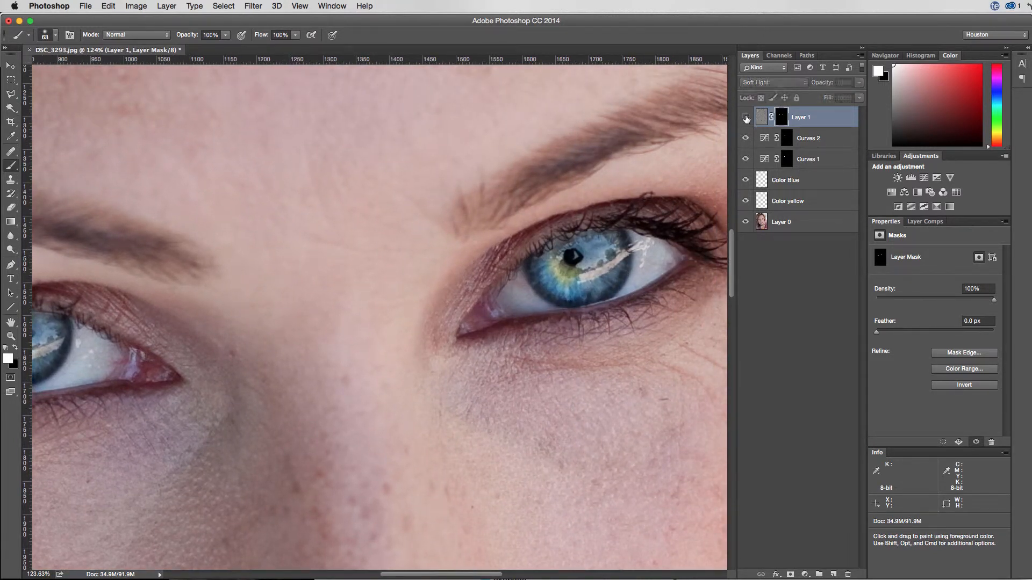
left_click(746, 118)
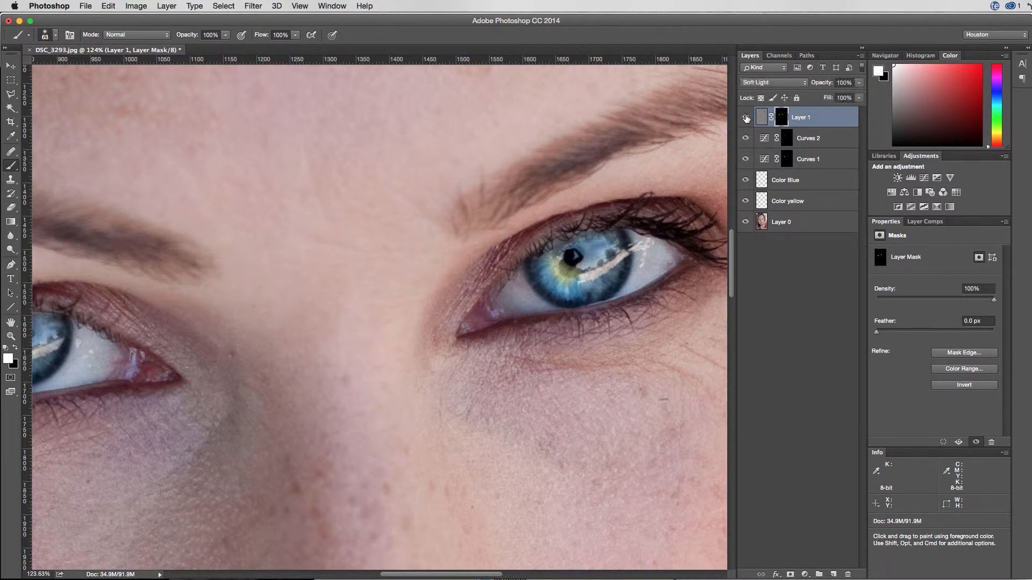
left_click(745, 119)
left_click(745, 119)
Try different opacities on Layer 1, Curves 2 and Curves 1, returning each of them to 100%
scroll(559, 179, "down", 5)
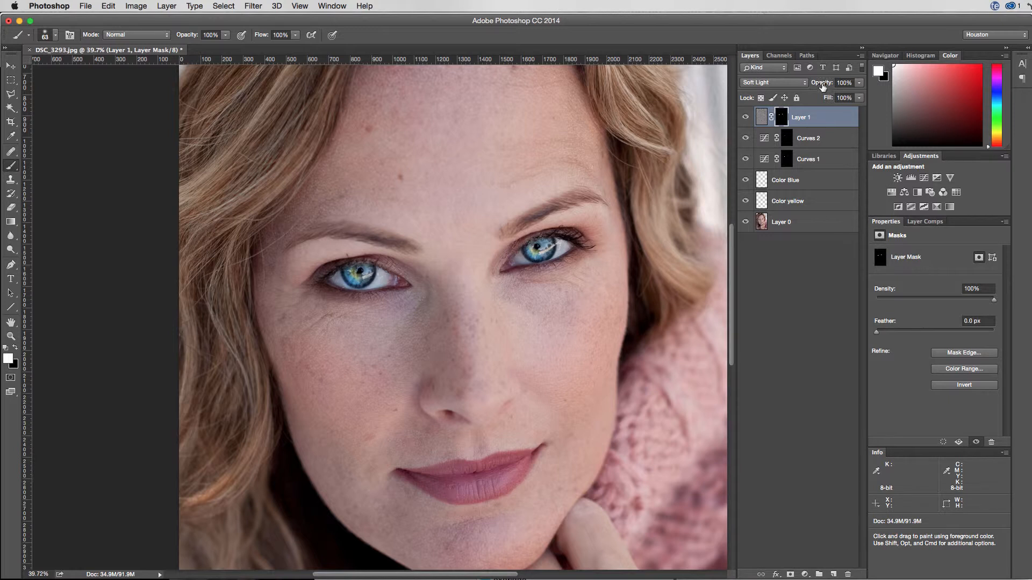
left_click_drag(822, 86, 856, 81)
left_click(824, 138)
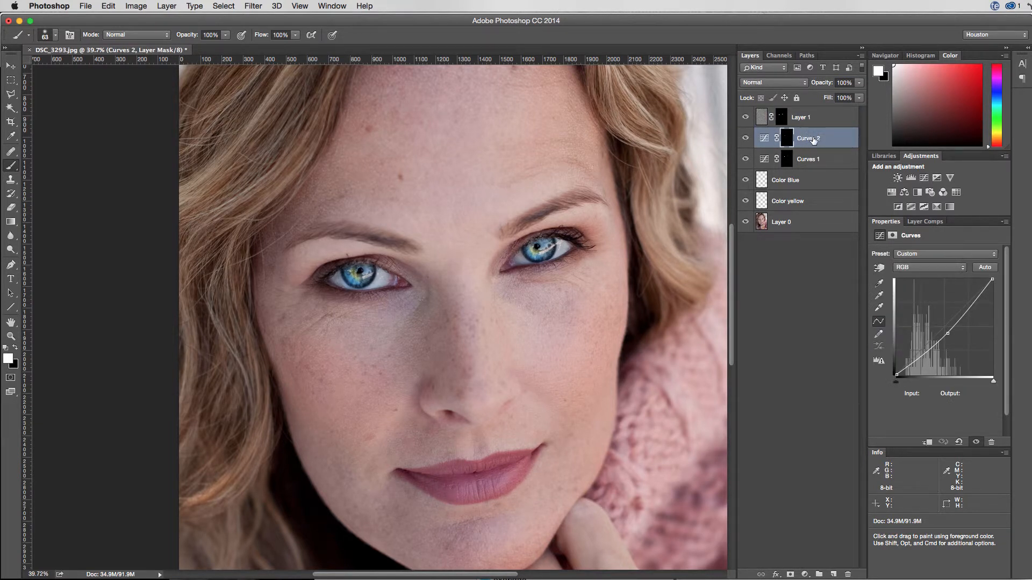
left_click_drag(828, 85, 860, 81)
left_click(819, 160)
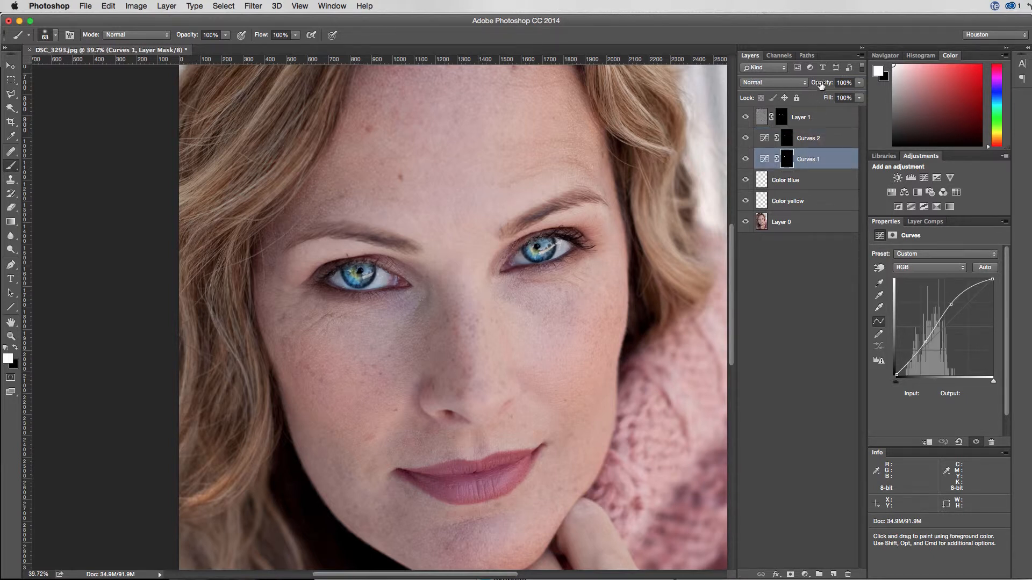
left_click_drag(825, 85, 857, 84)
Try reduced opacities on the eye color layers, including 35% on Color yellow, and restore them to 100%
left_click(817, 184)
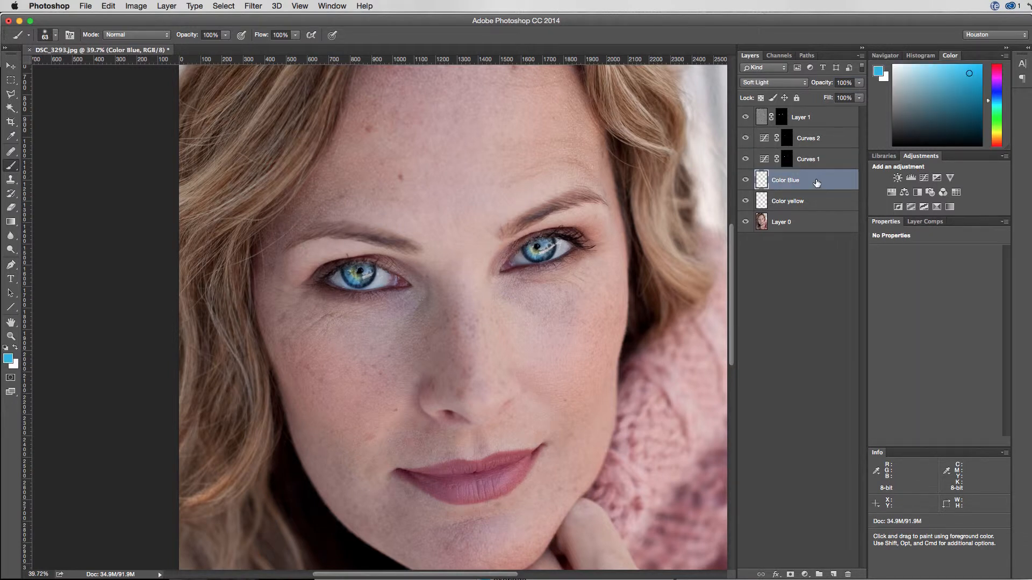
left_click(815, 203)
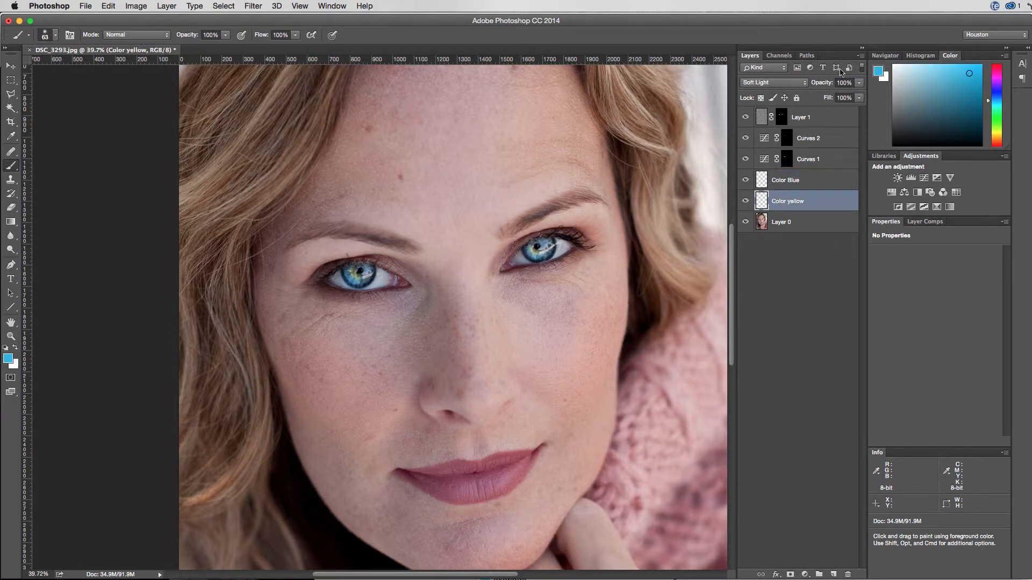
left_click_drag(823, 84, 787, 86)
key("z")
left_click_drag(535, 248, 645, 244)
key("b")
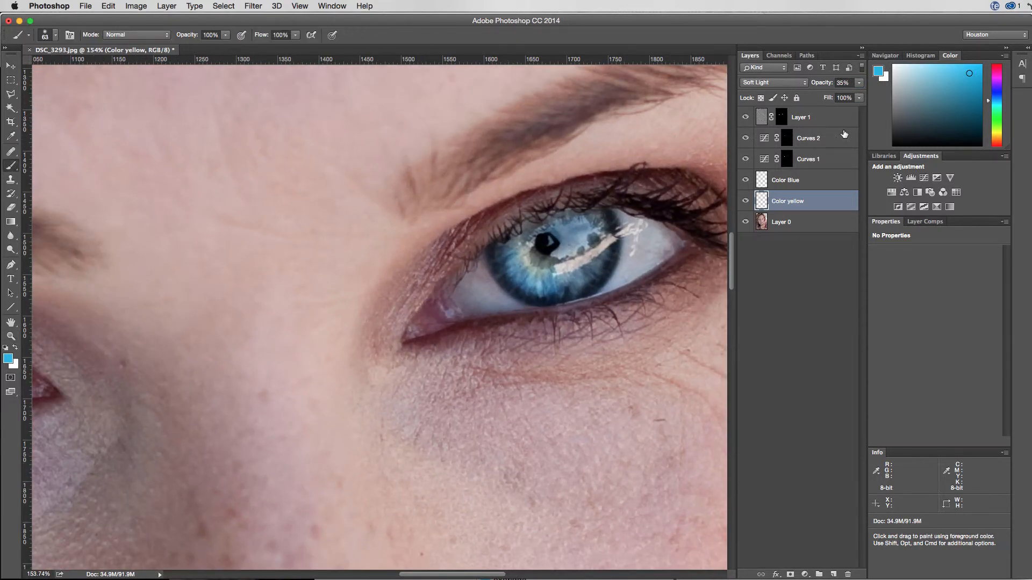
left_click_drag(816, 82, 866, 84)
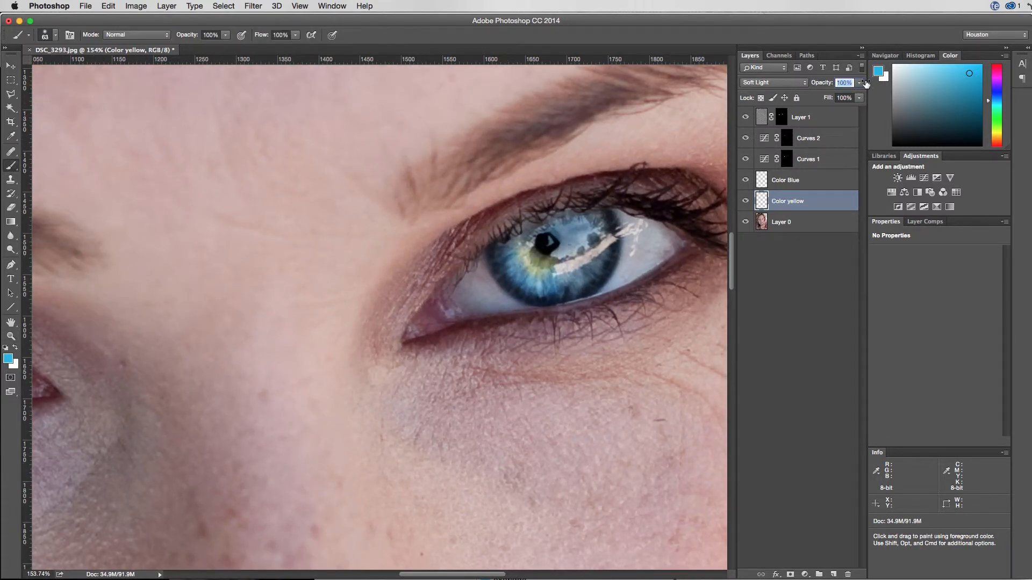
left_click_drag(788, 86, 882, 80)
left_click_drag(789, 86, 818, 85)
left_click_drag(804, 175, 796, 85)
left_click_drag(825, 84, 865, 113)
Group the five enhancement layers above Layer 0 and set the group's opacity to 59%
left_click(814, 118, "shift")
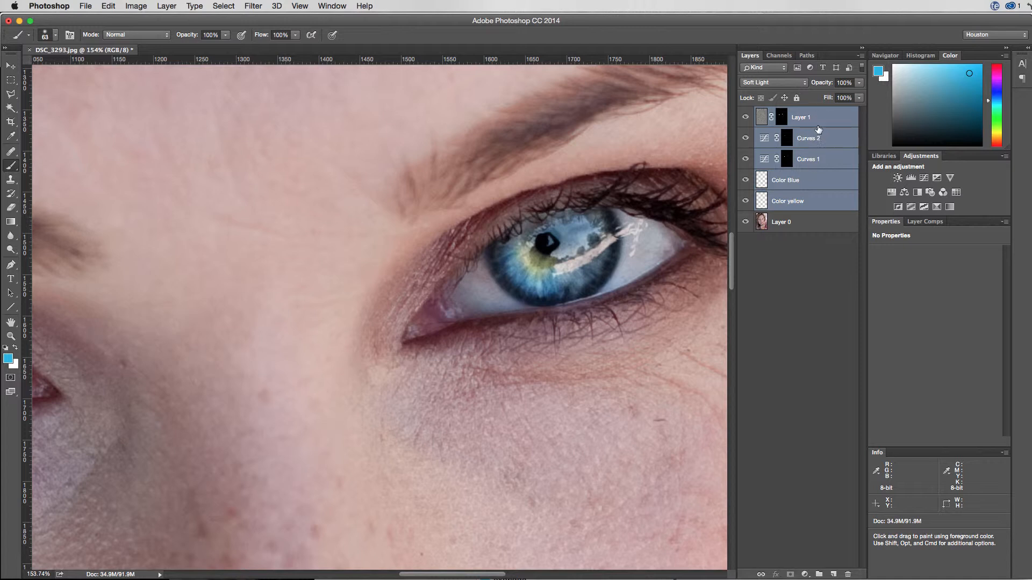
key("super+g")
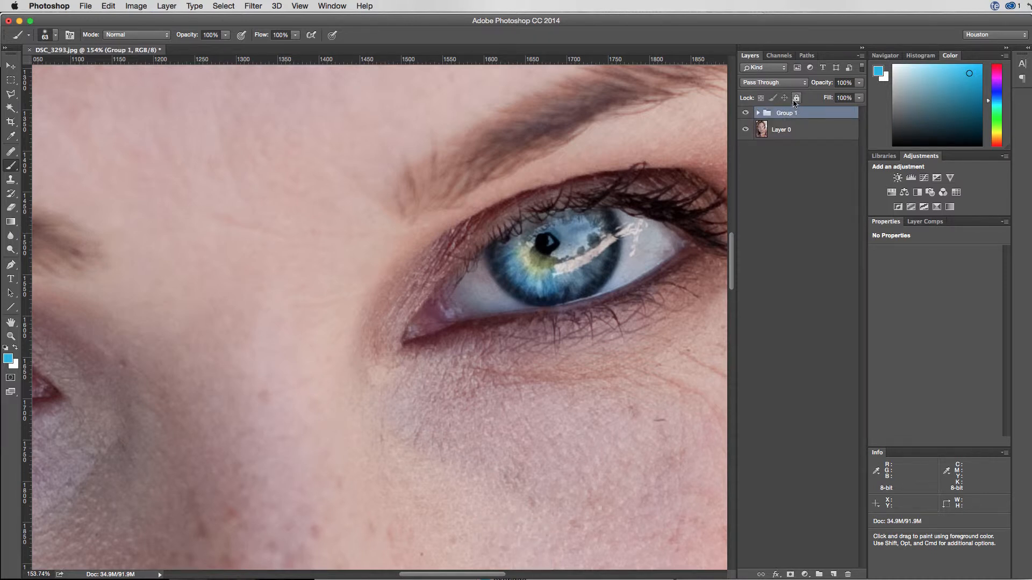
key("z")
mouse_move(600, 173)
left_mouse_down()
mouse_move(559, 192)
mouse_move(516, 194)
left_mouse_up()
key("b")
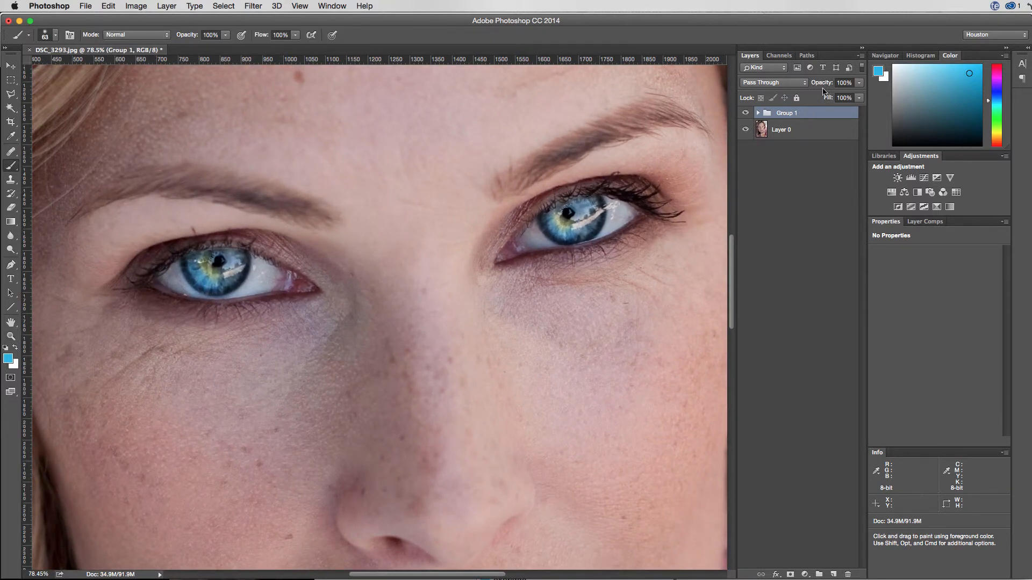
left_click_drag(824, 84, 675, 97)
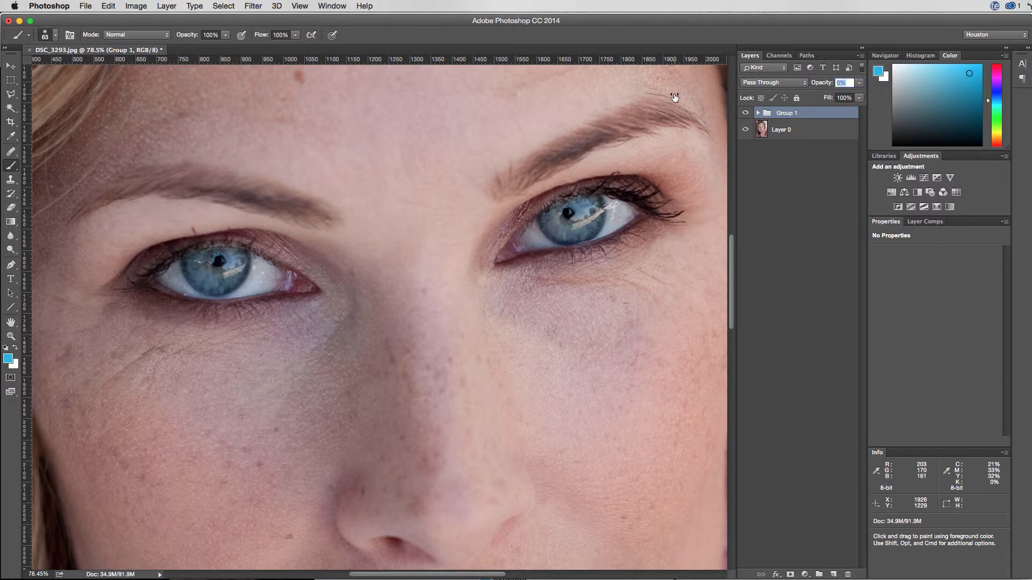
left_click_drag(675, 97, 721, 92)
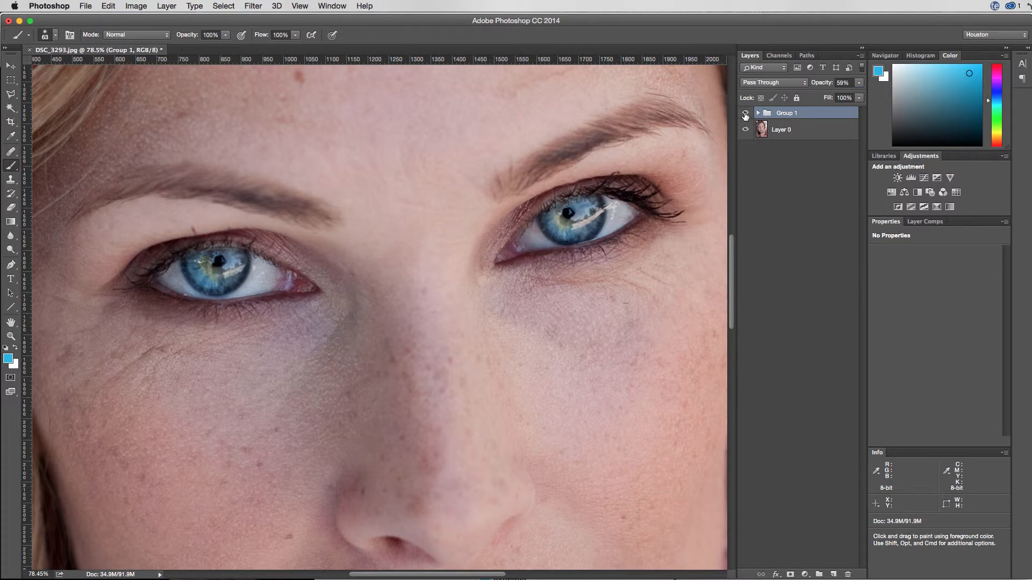
Compare the eyes with Group 1 hidden and shown, both close up and with the whole portrait in view at 25%
left_click(745, 113)
left_click(745, 113)
left_click(747, 112)
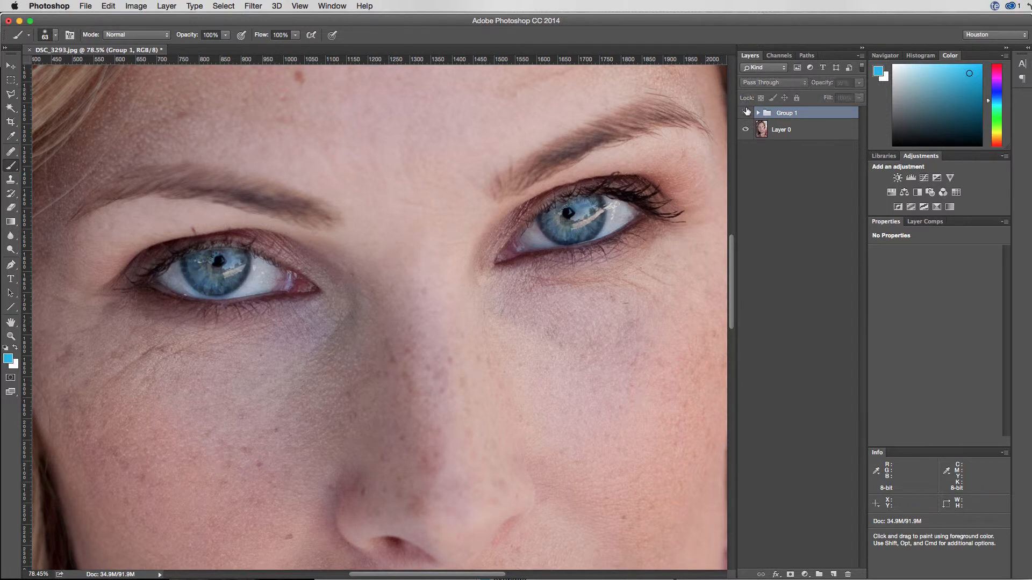
left_click(745, 113)
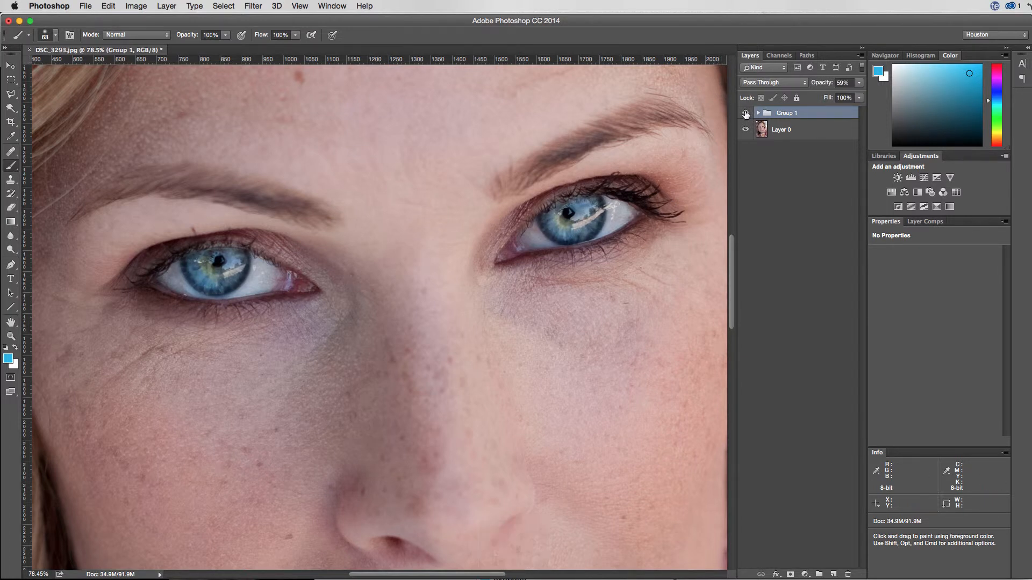
key("super+minus")
key("super+minus")
key("super+minus")
key("super+minus")
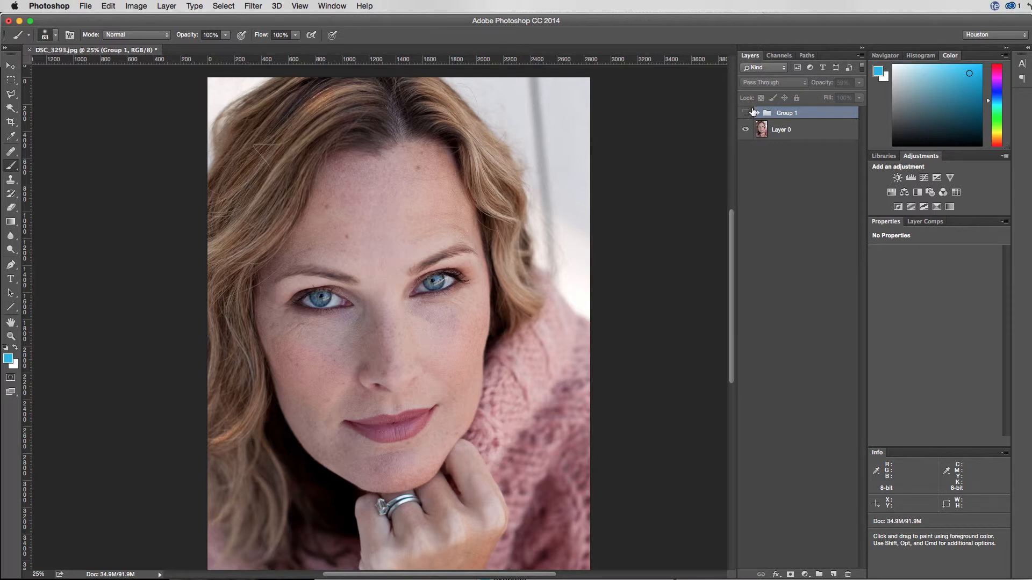
left_click(746, 113)
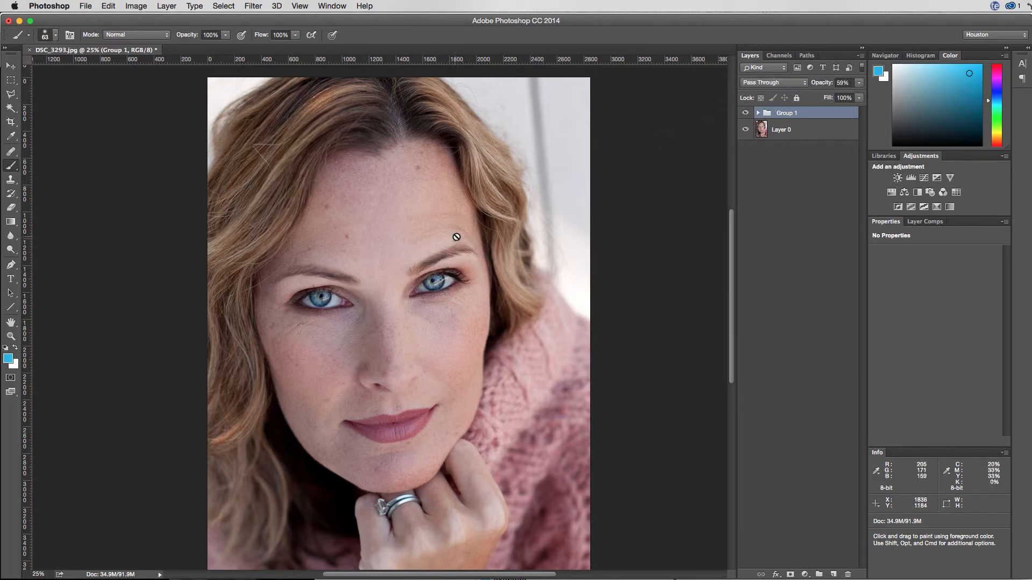
Create a new empty layer above Group 1 with the default settings and activate the Elliptical Marquee tool
key("z")
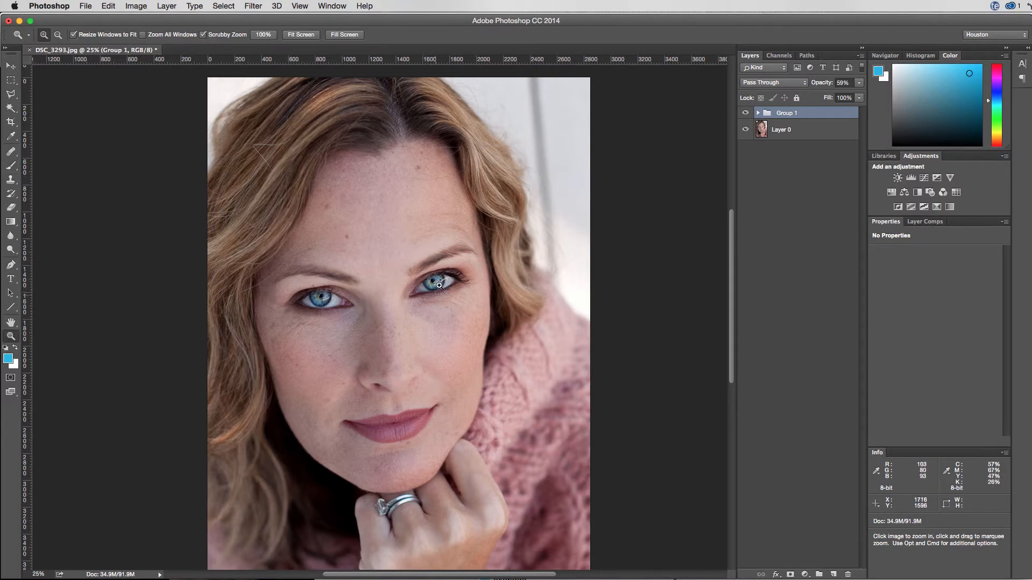
left_click_drag(439, 286, 532, 277)
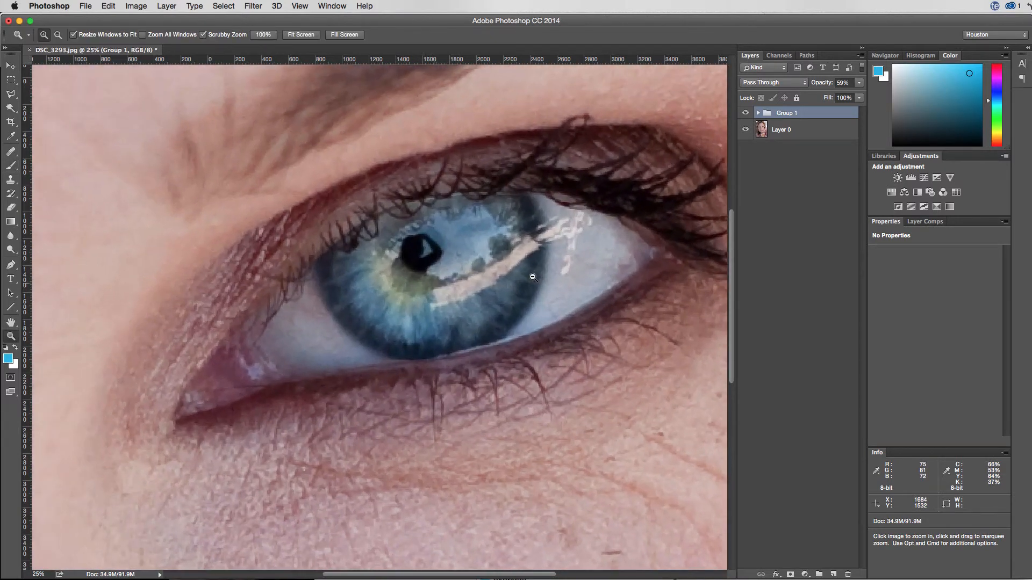
key("b")
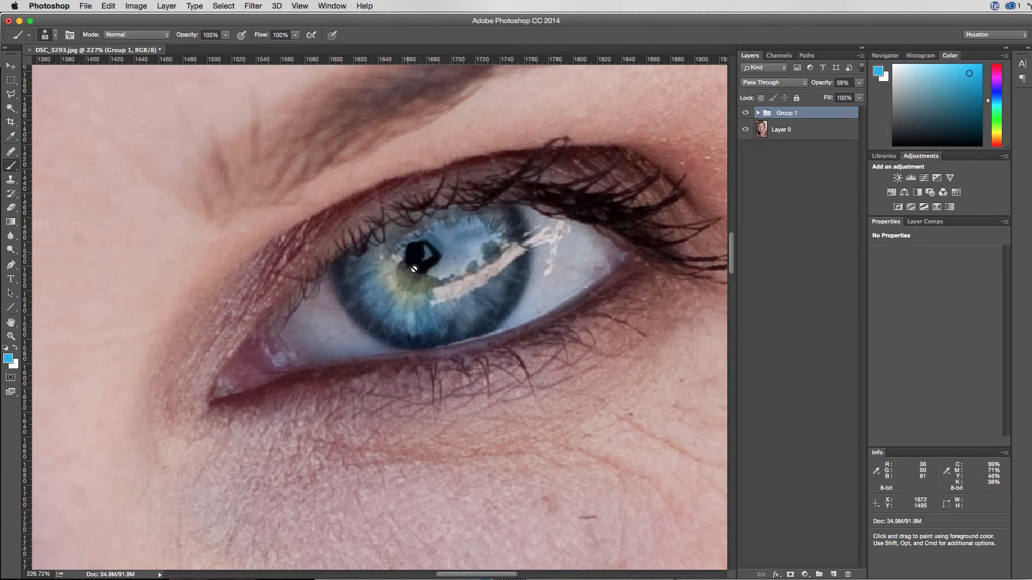
key("shift+super+n")
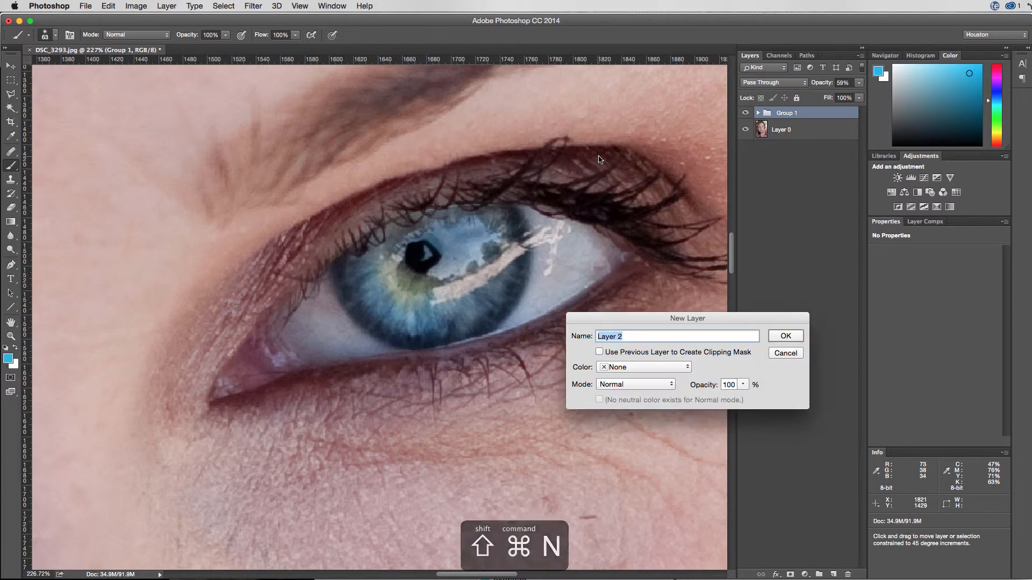
key("Return")
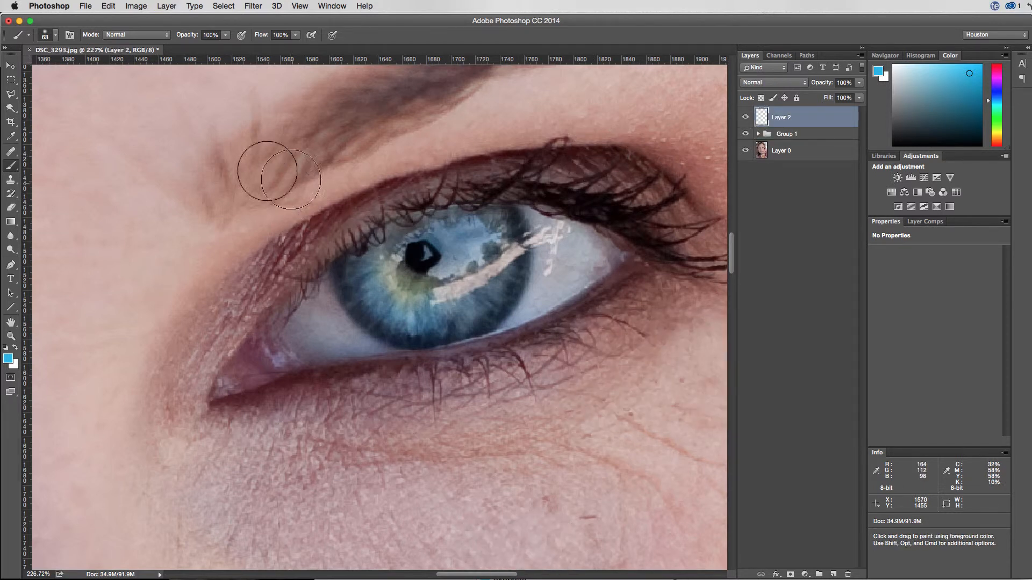
left_click_drag(12, 81, 63, 89)
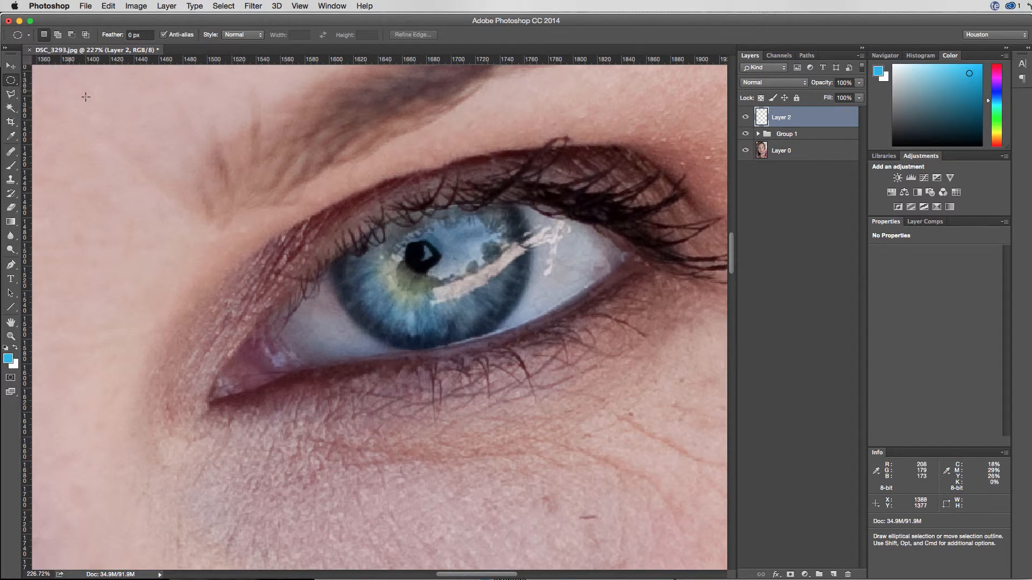
left_click_drag(425, 262, 451, 290)
key("super+d")
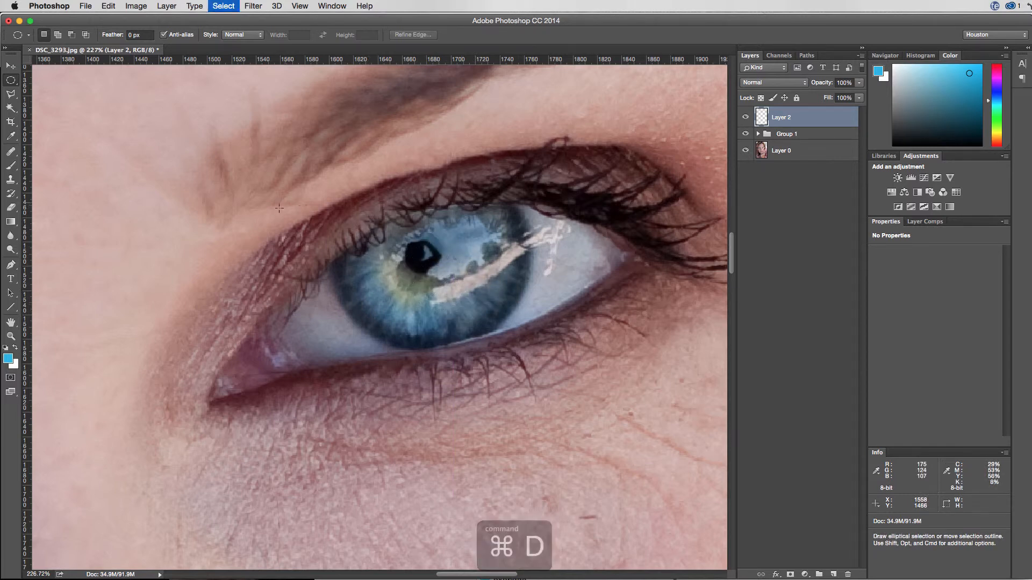
left_click_drag(329, 219, 458, 303)
key("super+d")
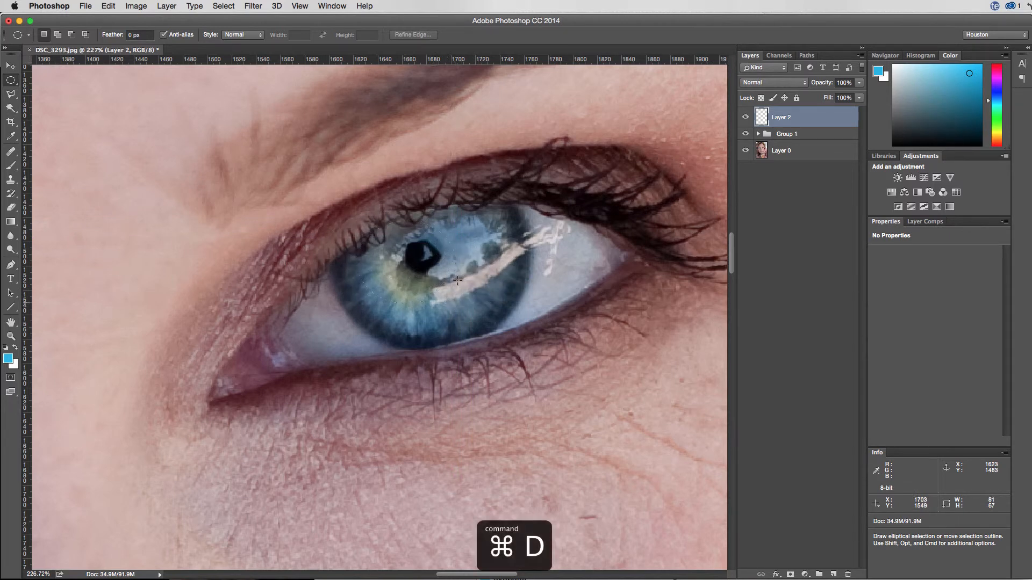
key("super+d")
Reset the colors to default black and white, try filling a circle about 26 px wide over the pupil with black, and undo the fill
left_click_drag(404, 245, 445, 267)
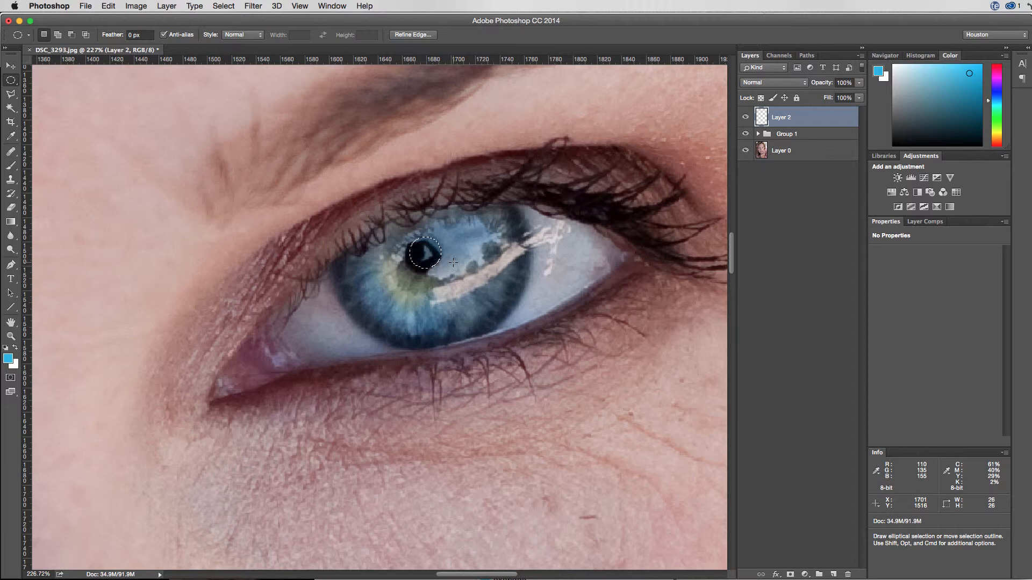
key("d")
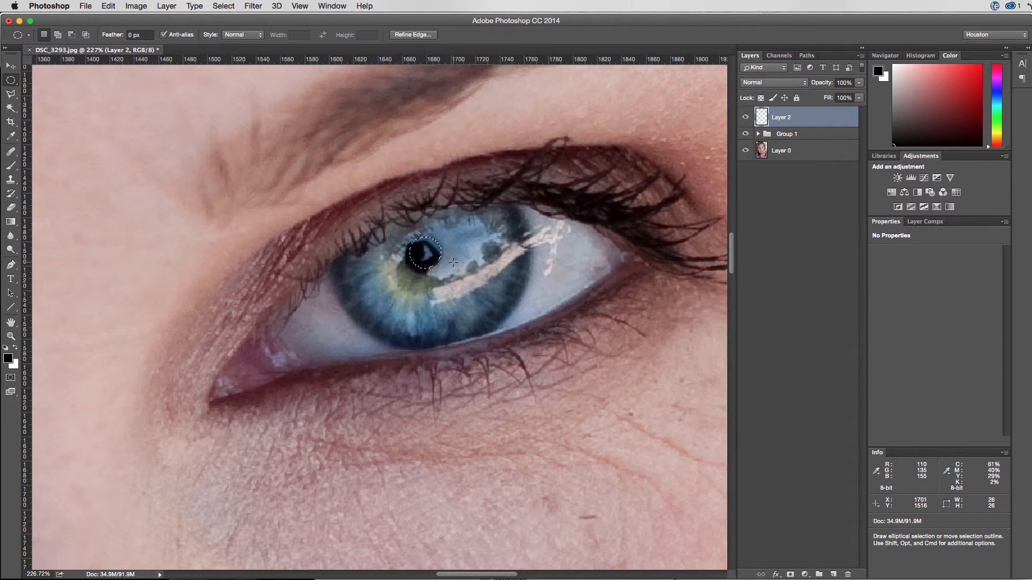
key("alt+BackSpace")
key("alt")
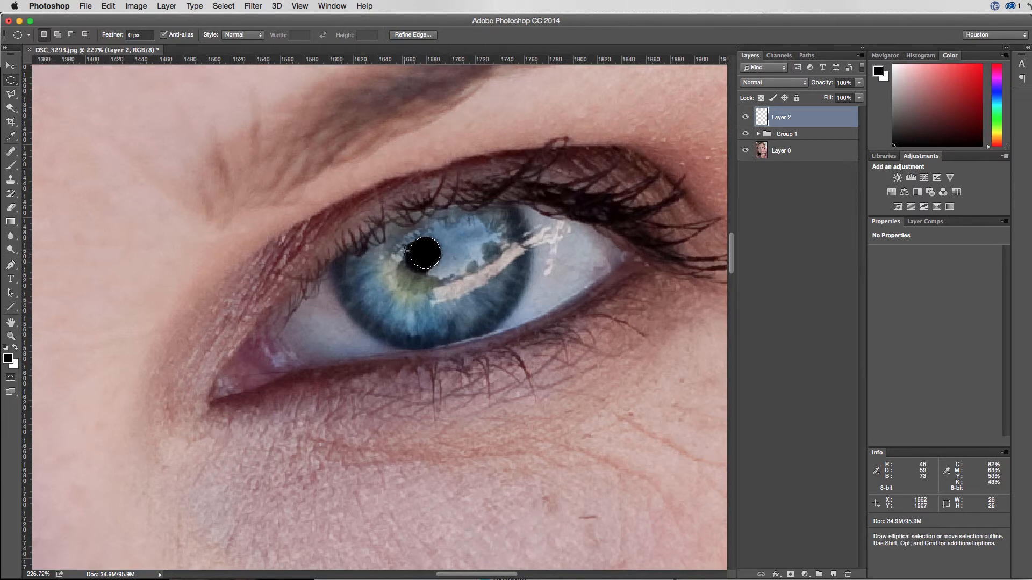
key("super+z")
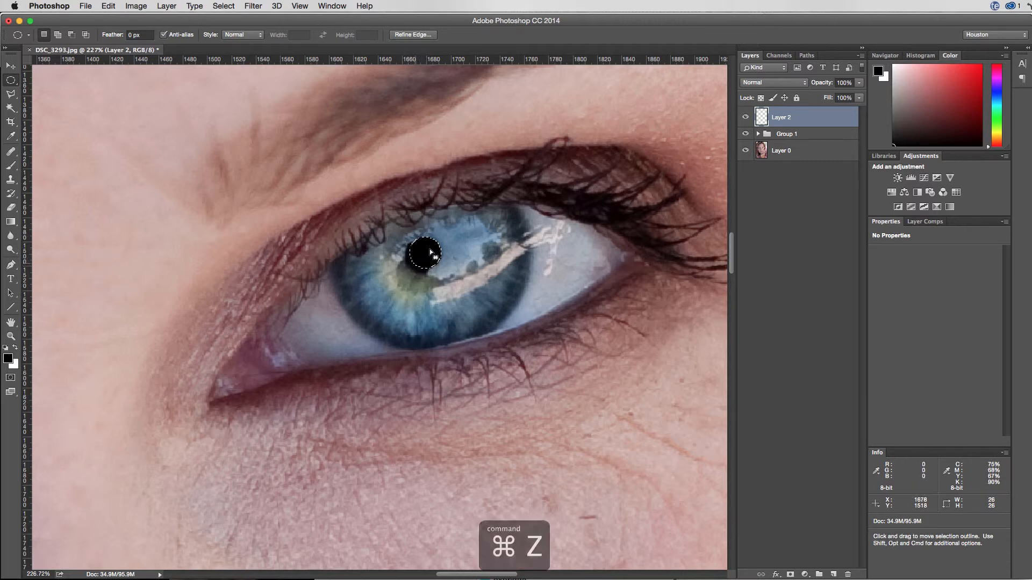
key("super+z")
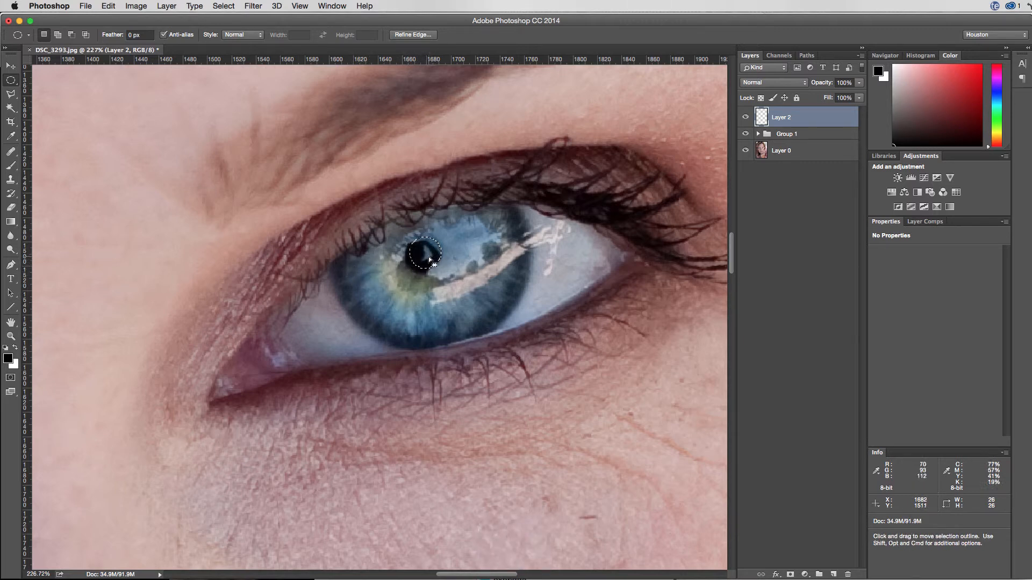
left_click_drag(428, 261, 427, 262)
key("super+d")
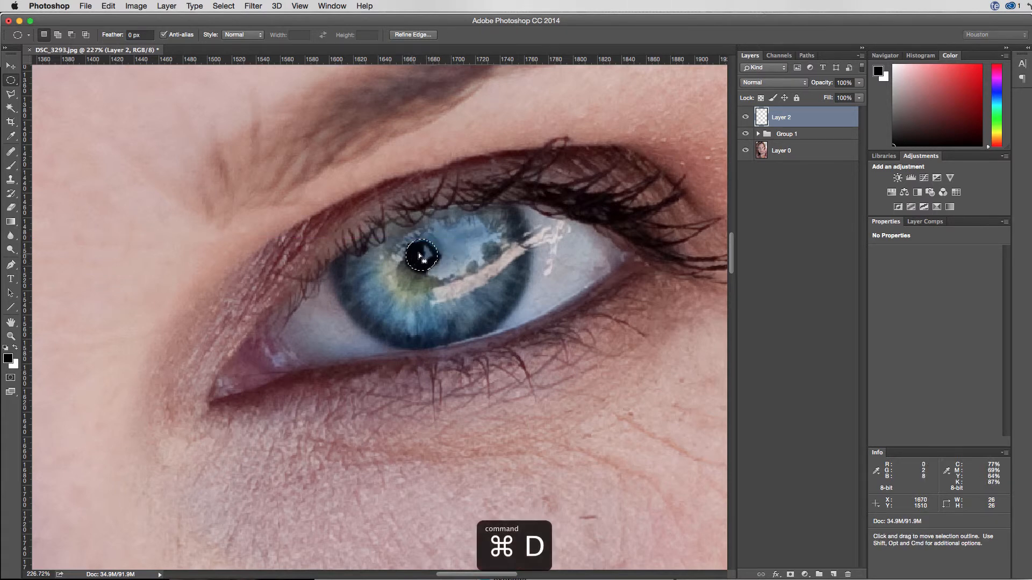
Draw a circular selection about 31 px wide over the pupil and fill it with black on Layer 2
left_click_drag(404, 238, 452, 272)
key("alt+BackSpace")
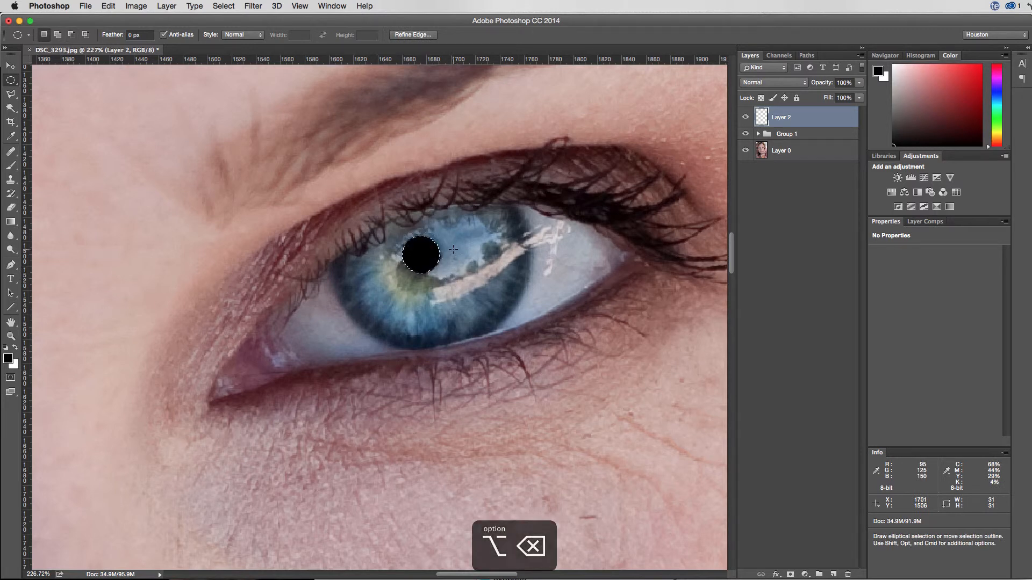
Move the circular selection outline onto the other eye's pupil and align it with the pupil's edges
key("z")
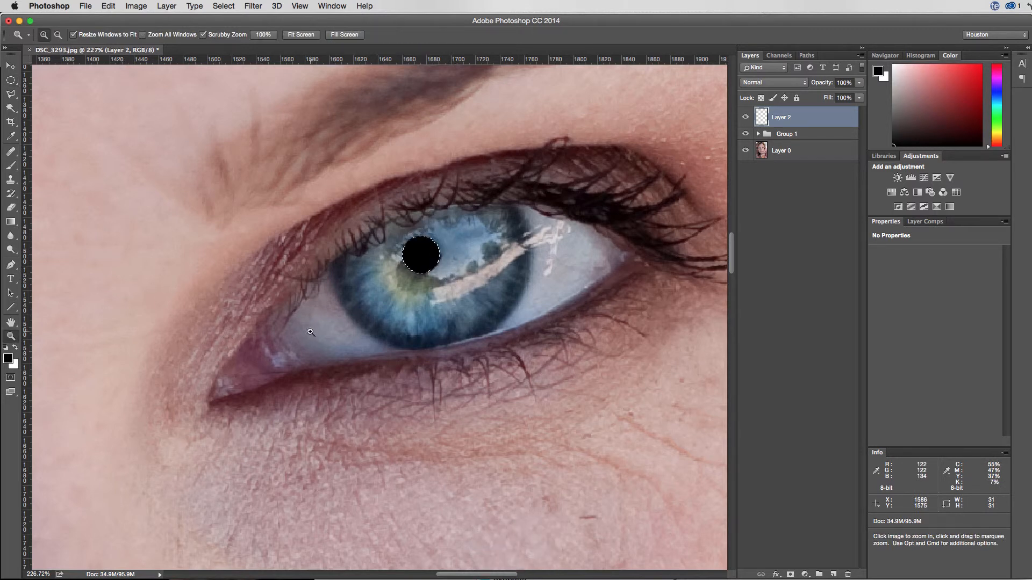
left_click_drag(320, 334, 437, 350)
key("m")
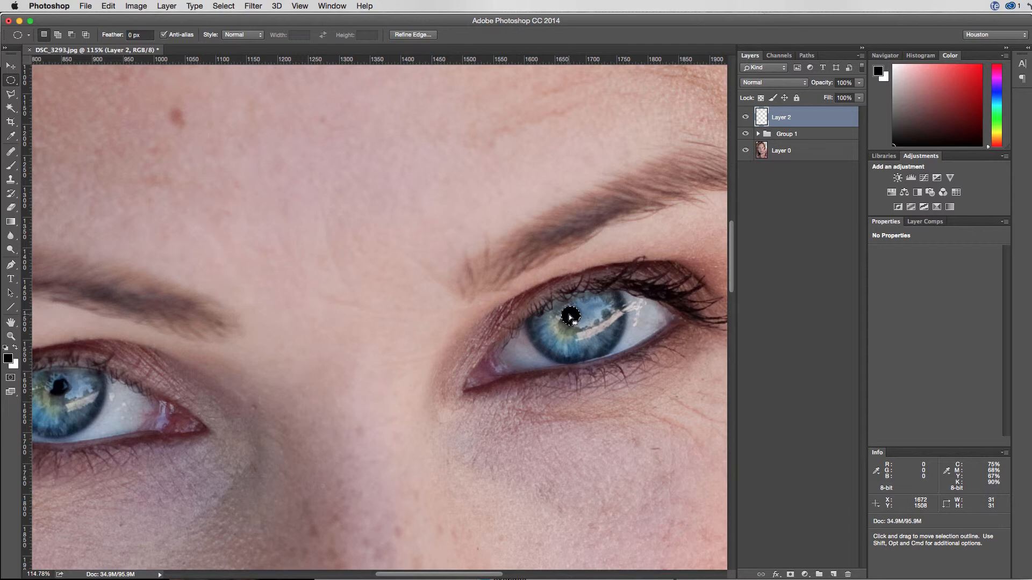
left_click_drag(573, 320, 566, 357)
key("z")
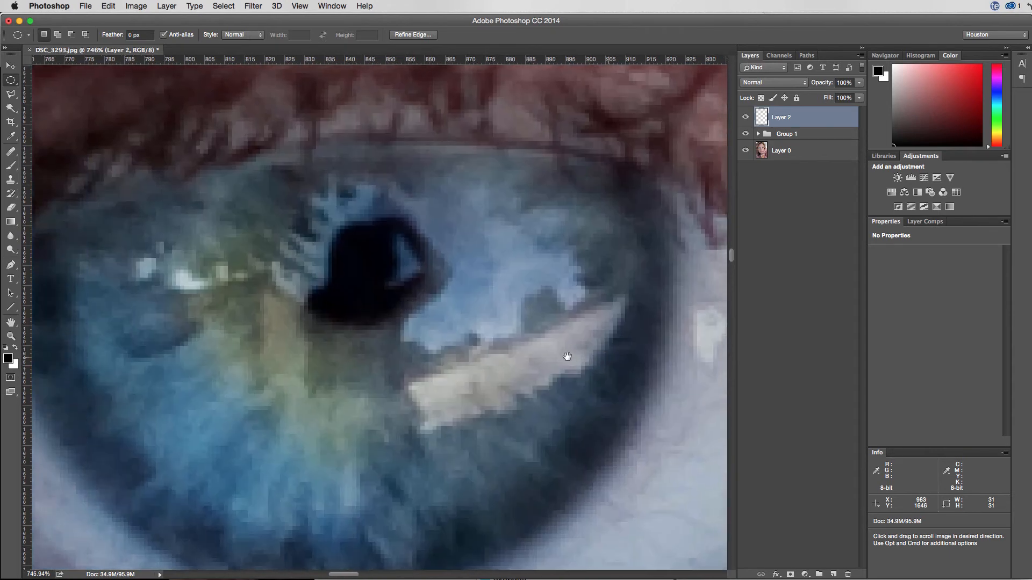
left_click_drag(357, 270, 351, 282)
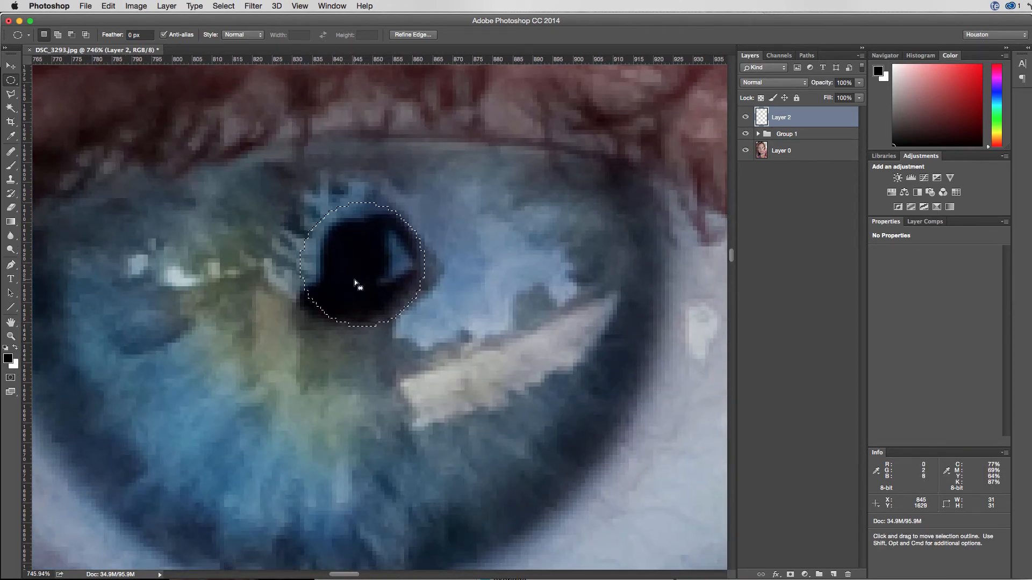
Fill the circular selection over the second pupil with black on Layer 2 and deselect it
key("alt+BackSpace")
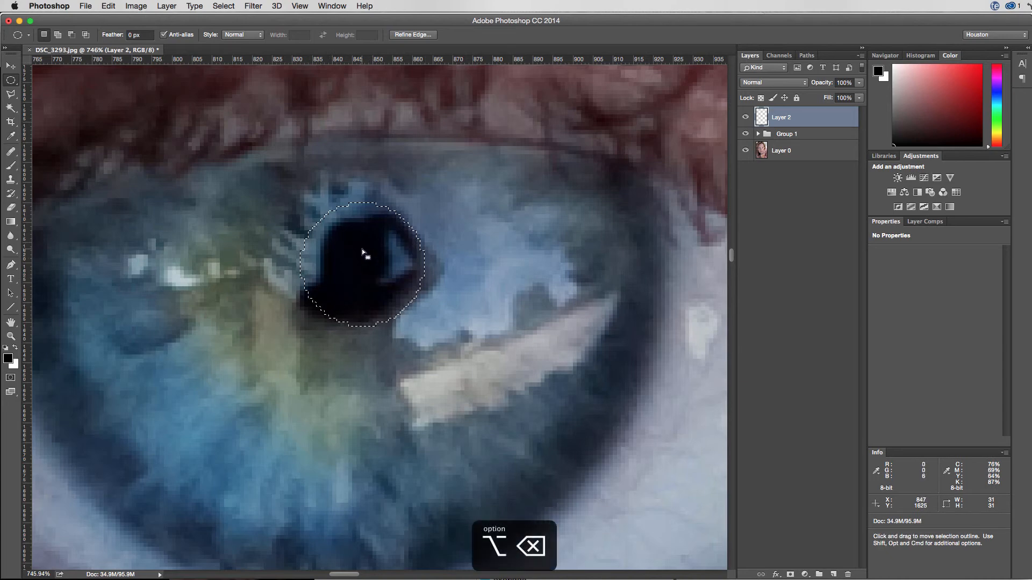
key("super+d")
key("super+minus")
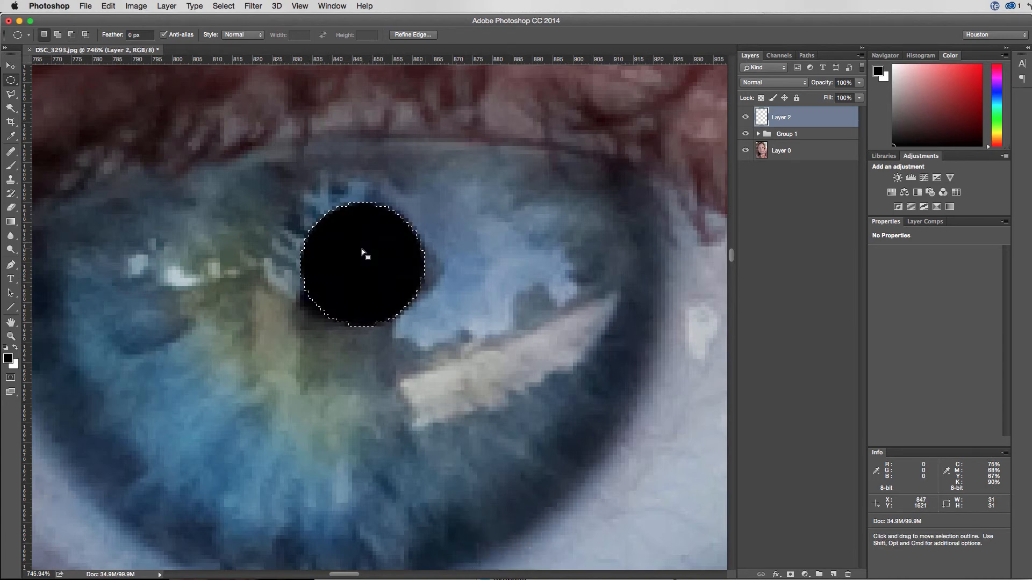
key("super+minus")
key("super+minus")
key("super+minus")
key("super+minus")
key("super+minus")
key("super+minus")
key("super+minus")
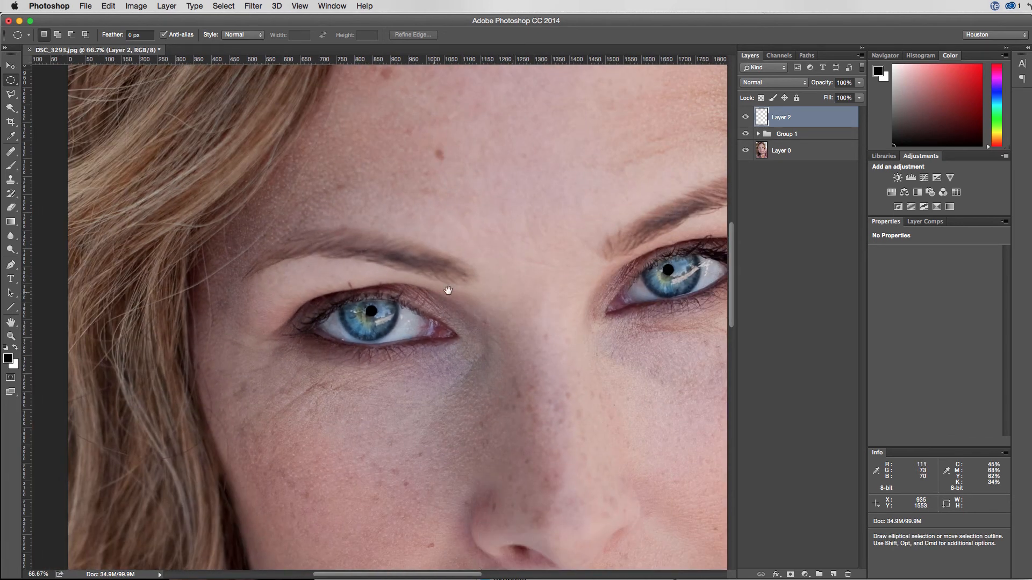
left_click_drag(527, 237, 493, 239)
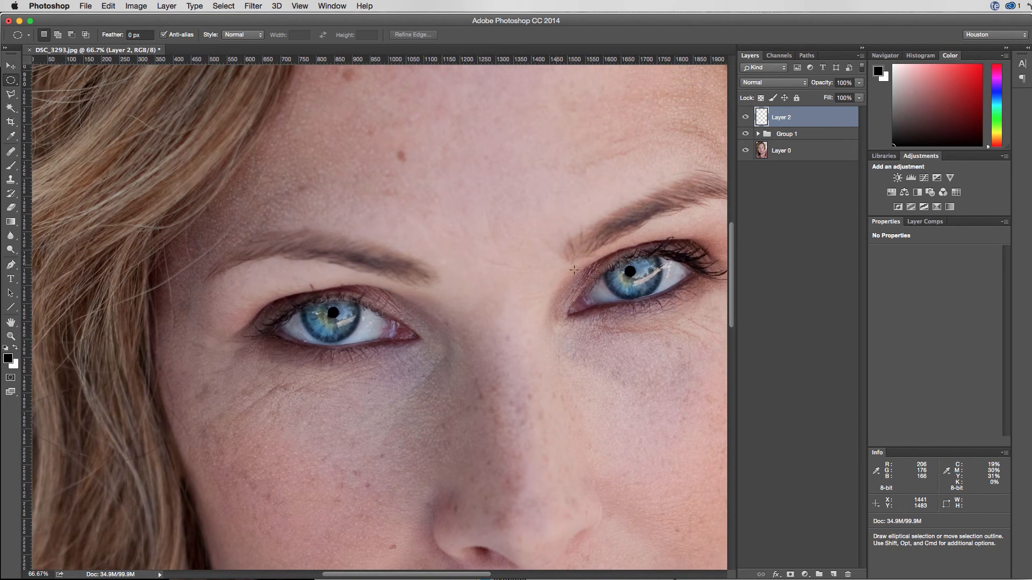
Soften the edges of the black pupil circles on Layer 2 with a Gaussian Blur of 1.5 pixels radius
key("z")
left_click_drag(631, 276, 715, 282)
left_click(253, 6)
mouse_move(267, 131)
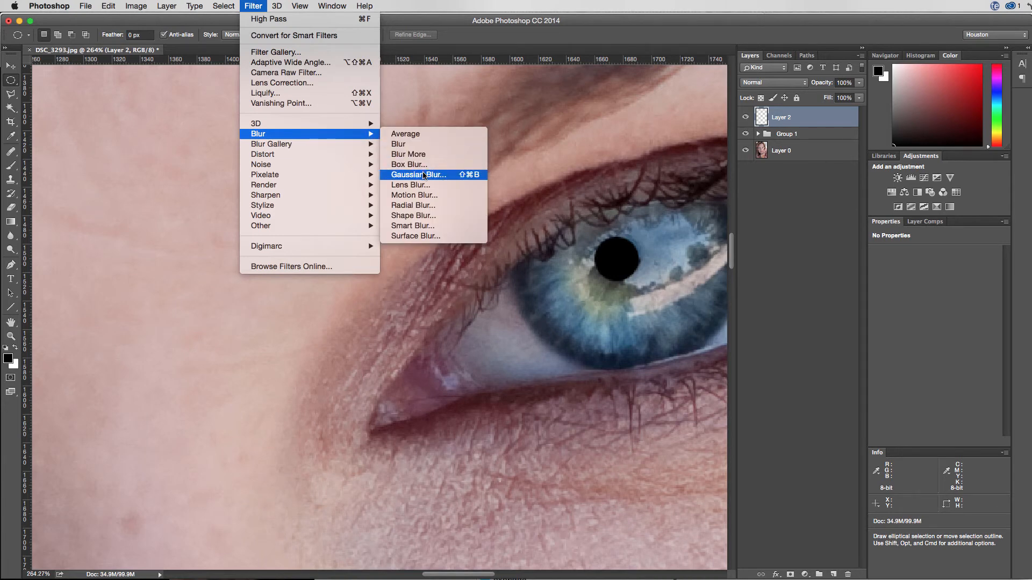
left_click(425, 173)
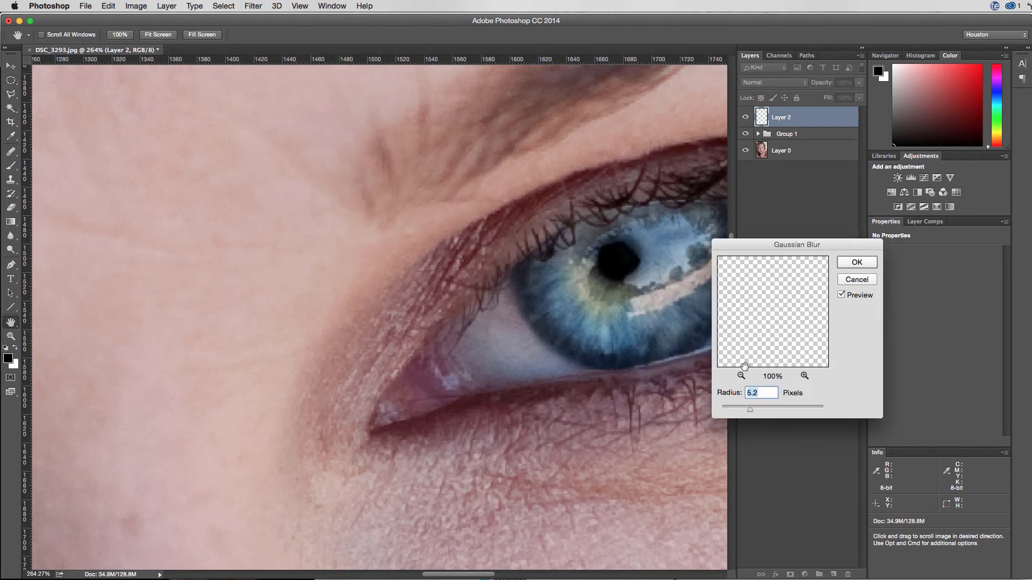
type("2")
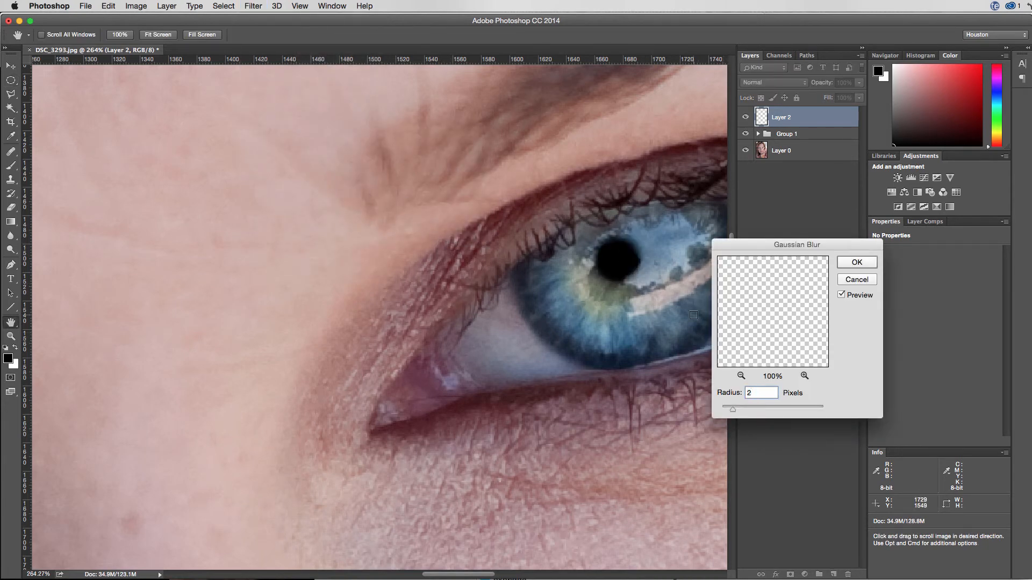
type("1.5")
key("super+minus")
left_click(856, 262)
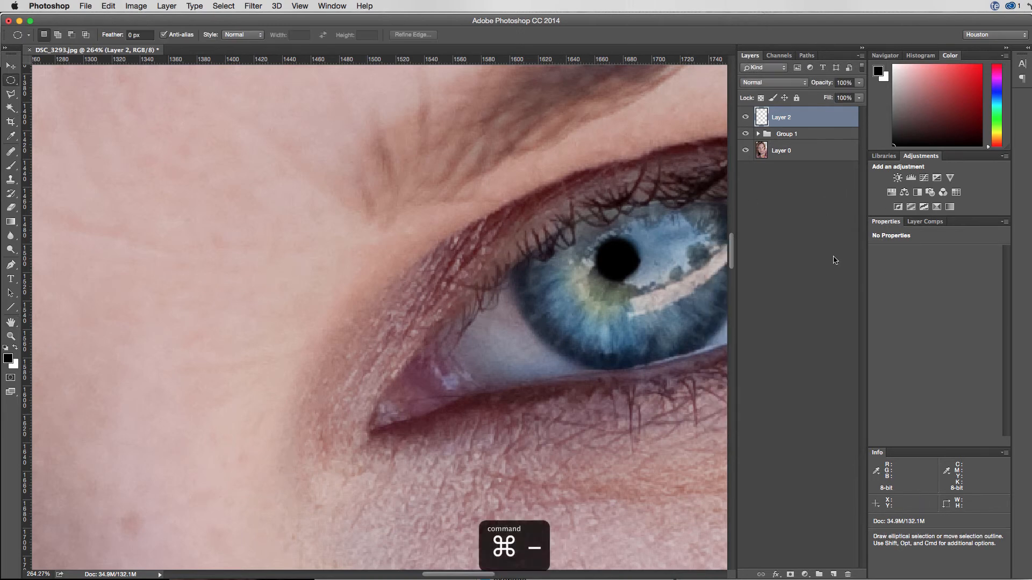
Compare the whole portrait with and without the black pupils by hiding and showing Layer 2 several times, leaving it shown
key("super+minus")
key("super+minus")
key("super+minus")
key("super+minus")
key("super+minus")
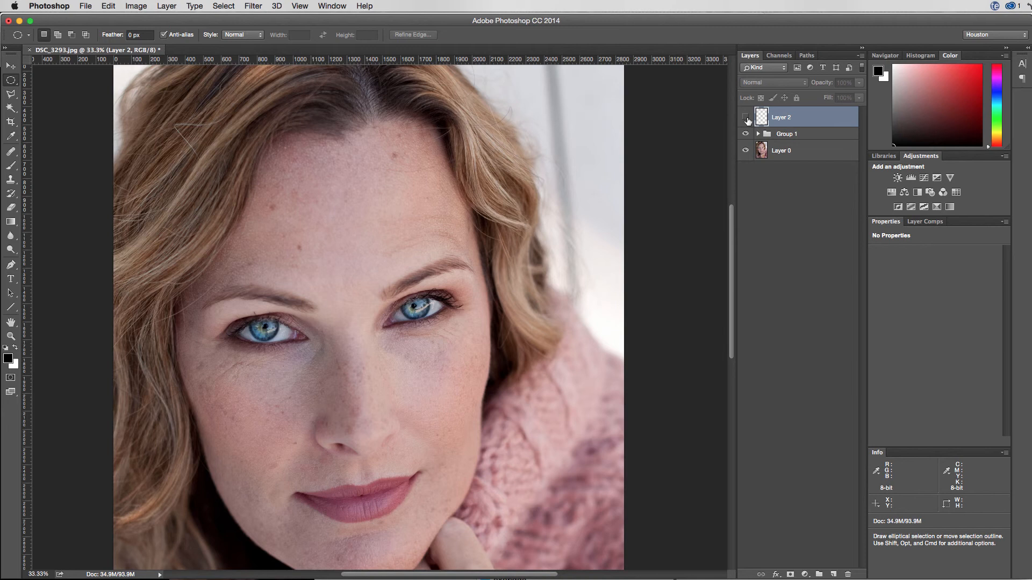
left_click(746, 117)
left_click(746, 118)
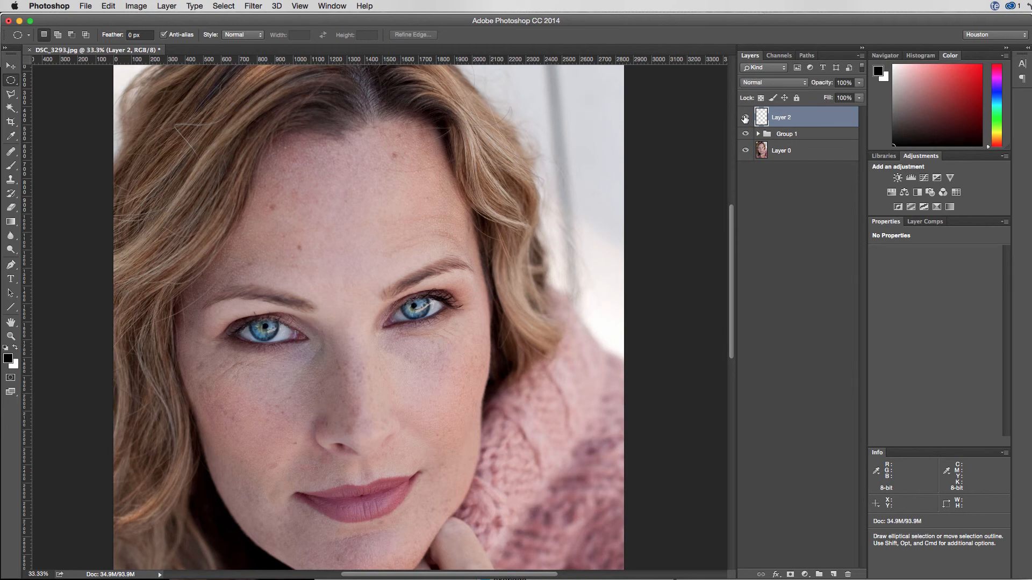
left_click(745, 119)
left_click(745, 118)
left_click(745, 118)
left_click(745, 119)
left_click(746, 120)
left_click(746, 119)
left_click_drag(745, 119, 747, 140)
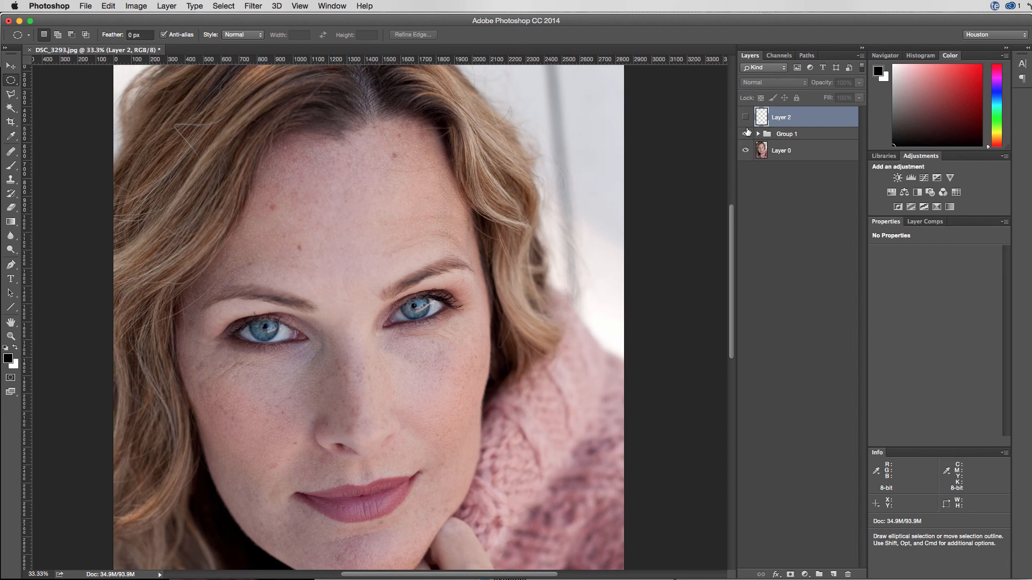
left_click(746, 119)
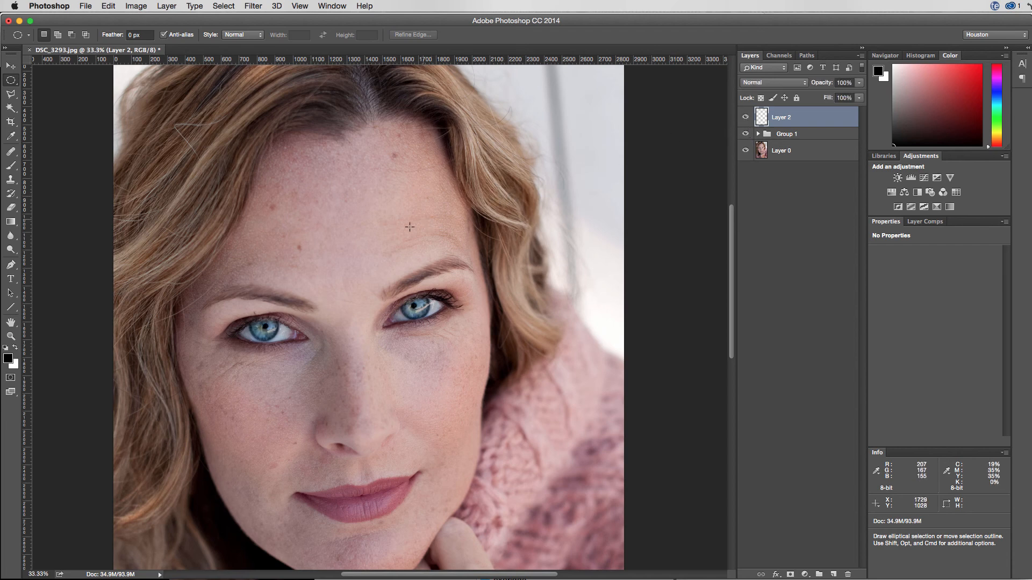
key("space")
left_click_drag(340, 264, 378, 230)
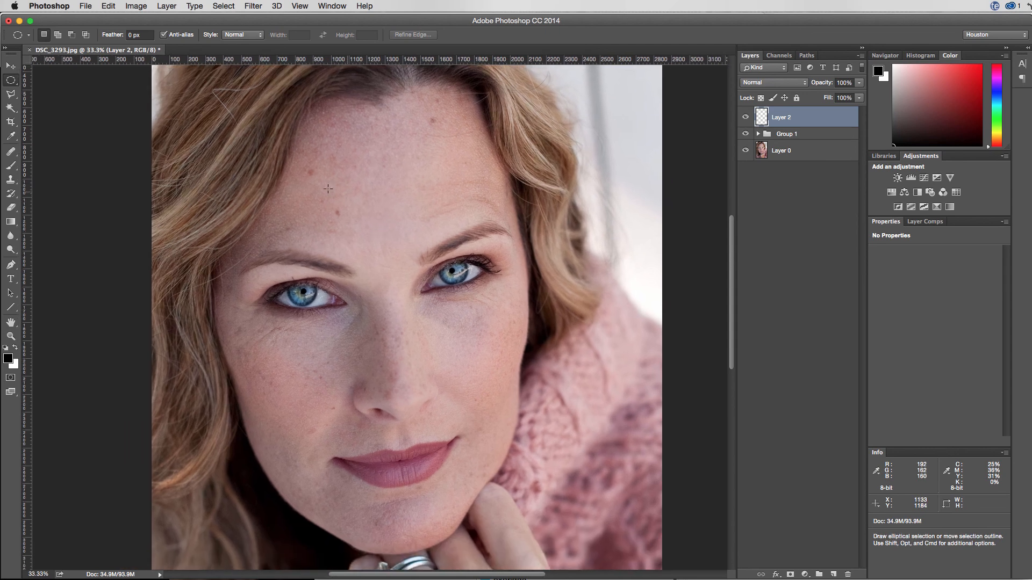